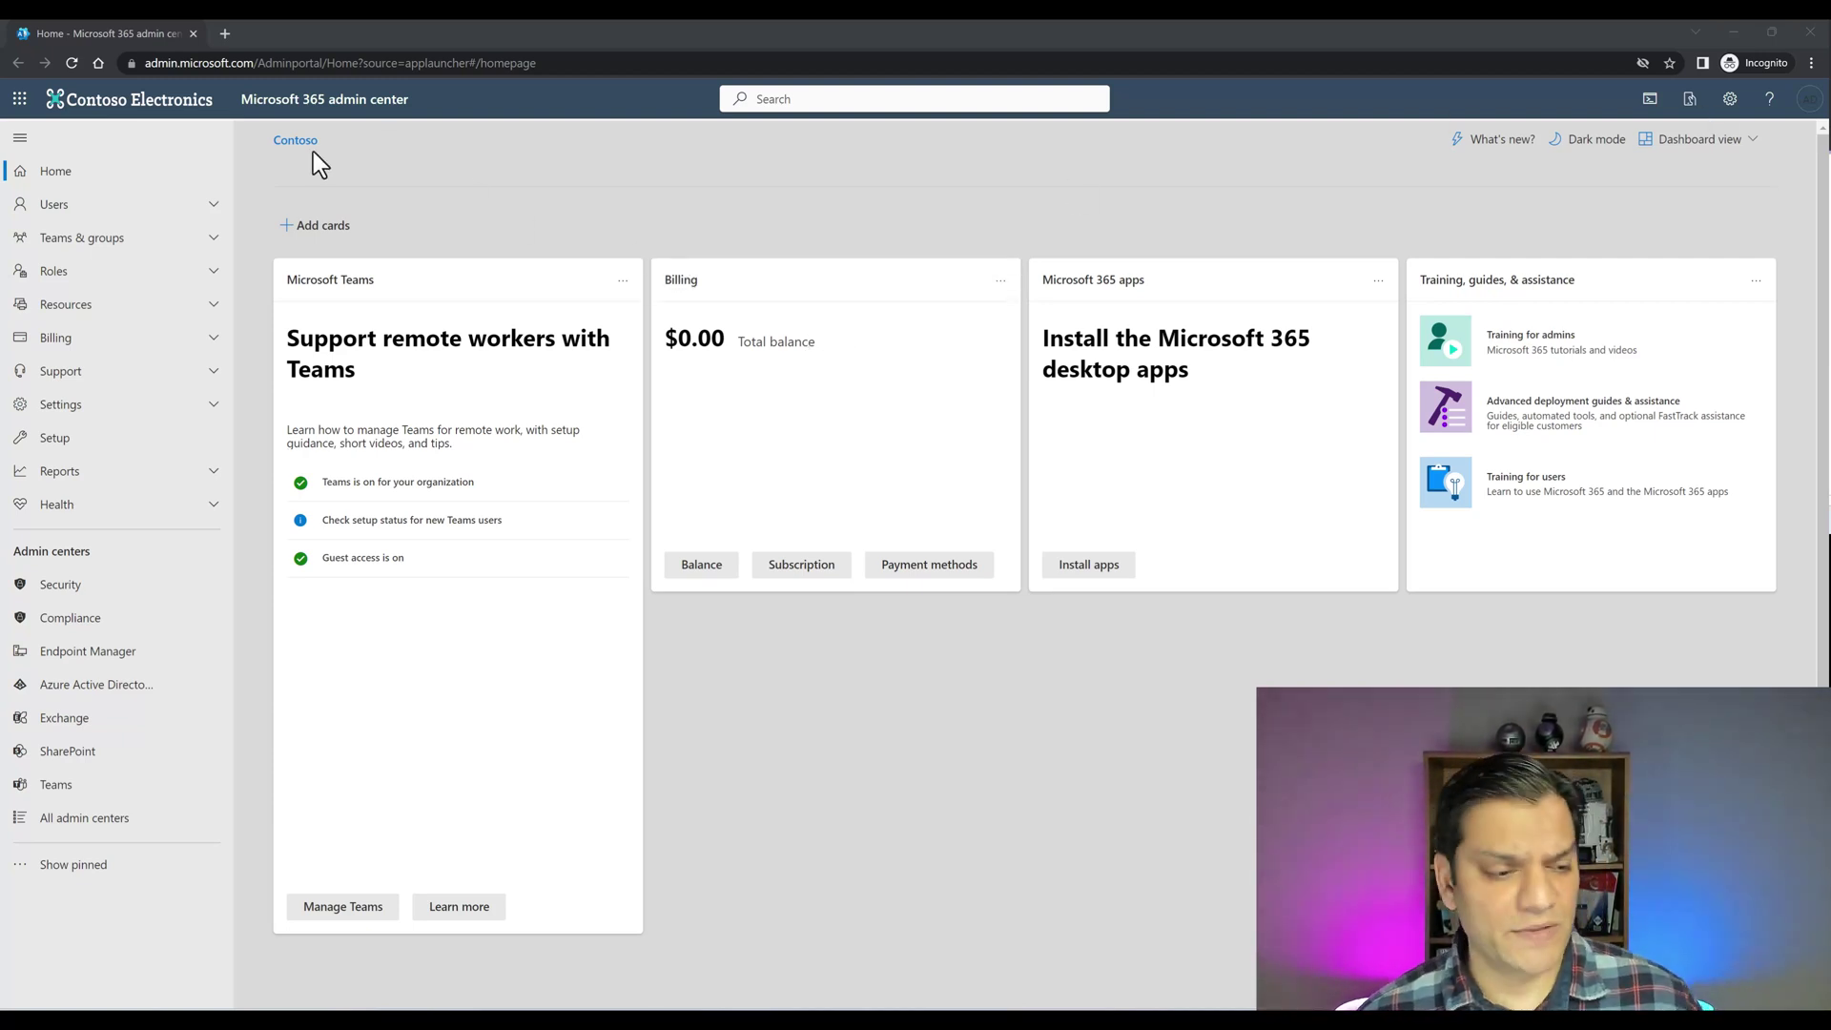
- Switch to the Exchange admin center and list only the shared mailboxes among the recipient mailboxes
left_click(73, 728)
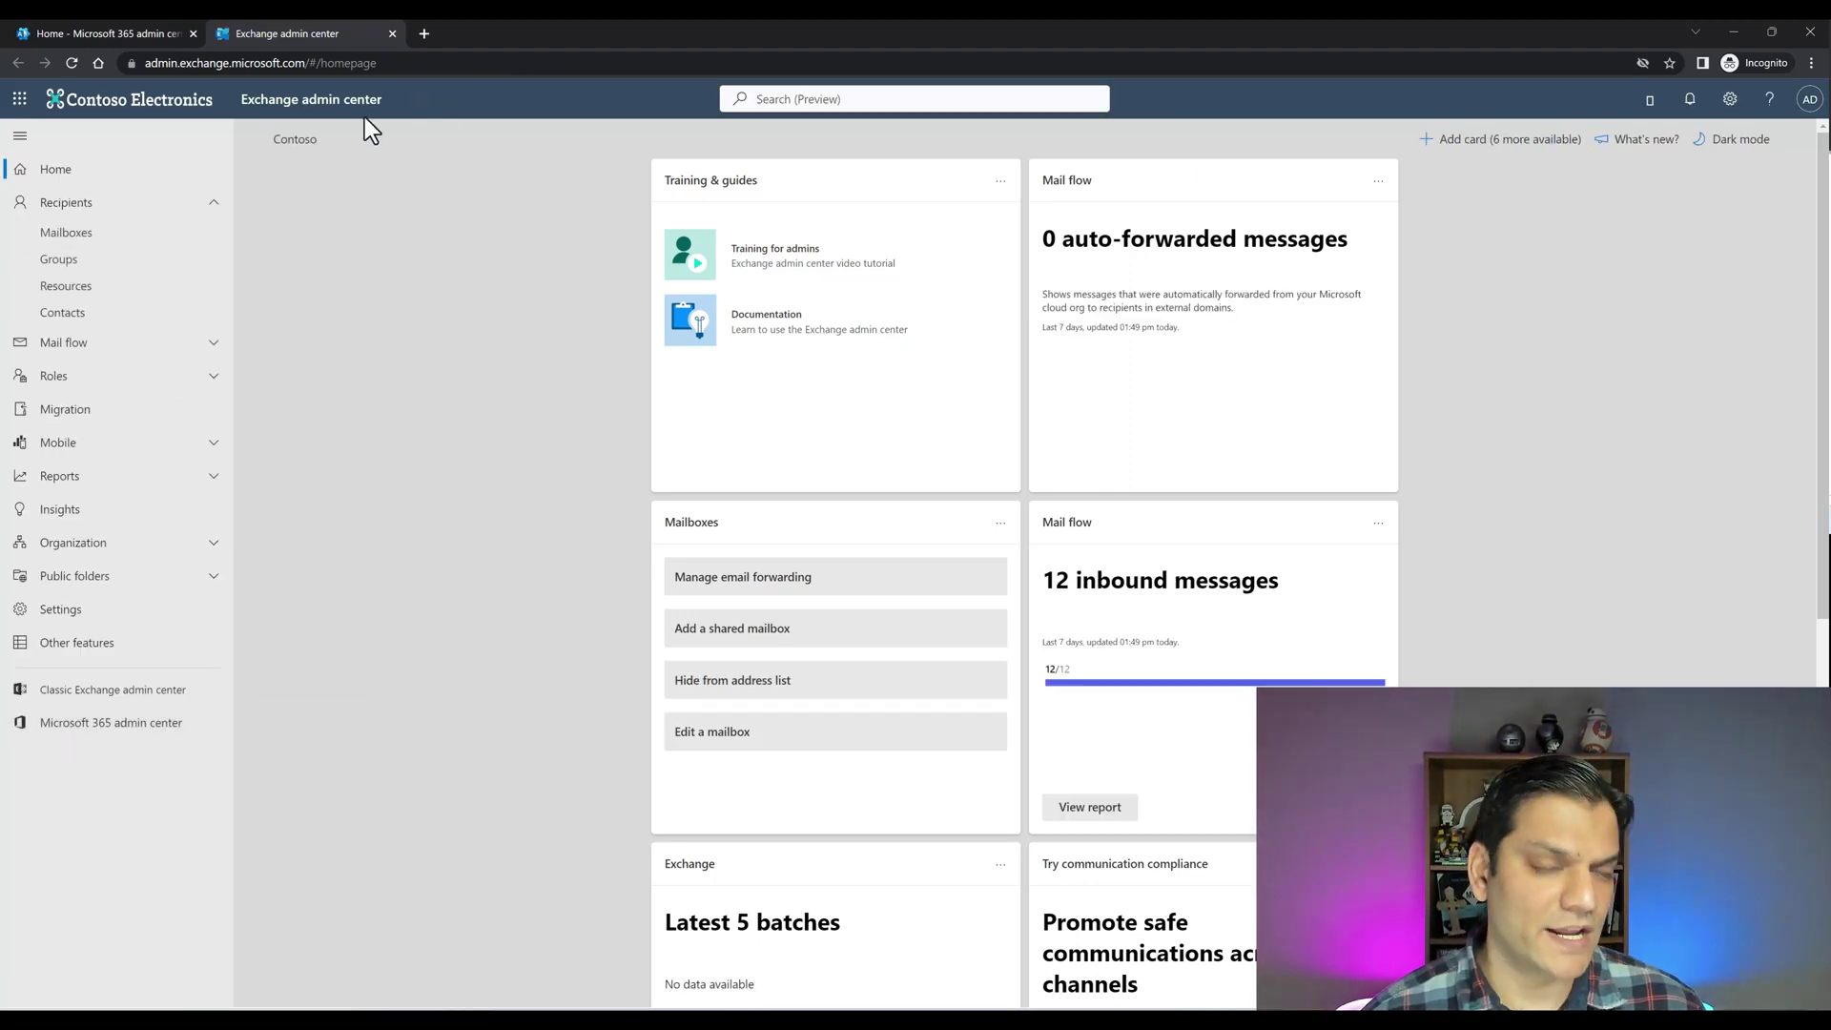
left_click(99, 238)
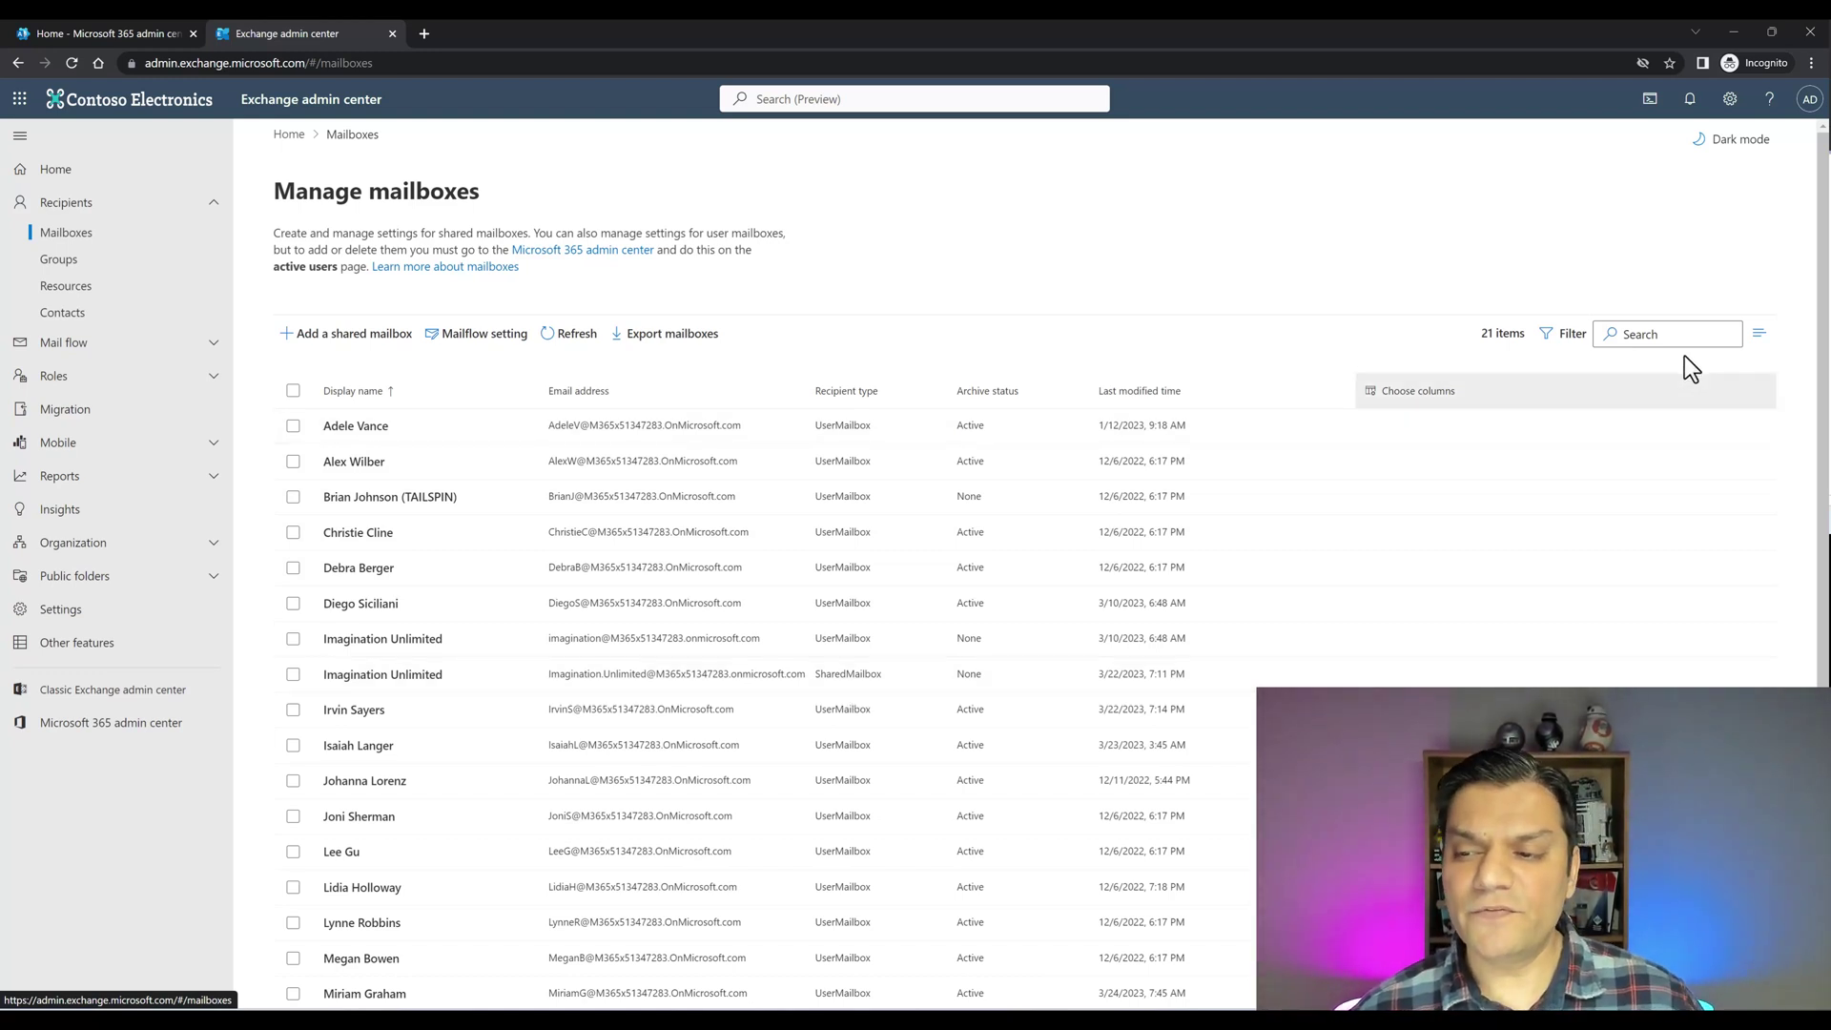
left_click(1586, 342)
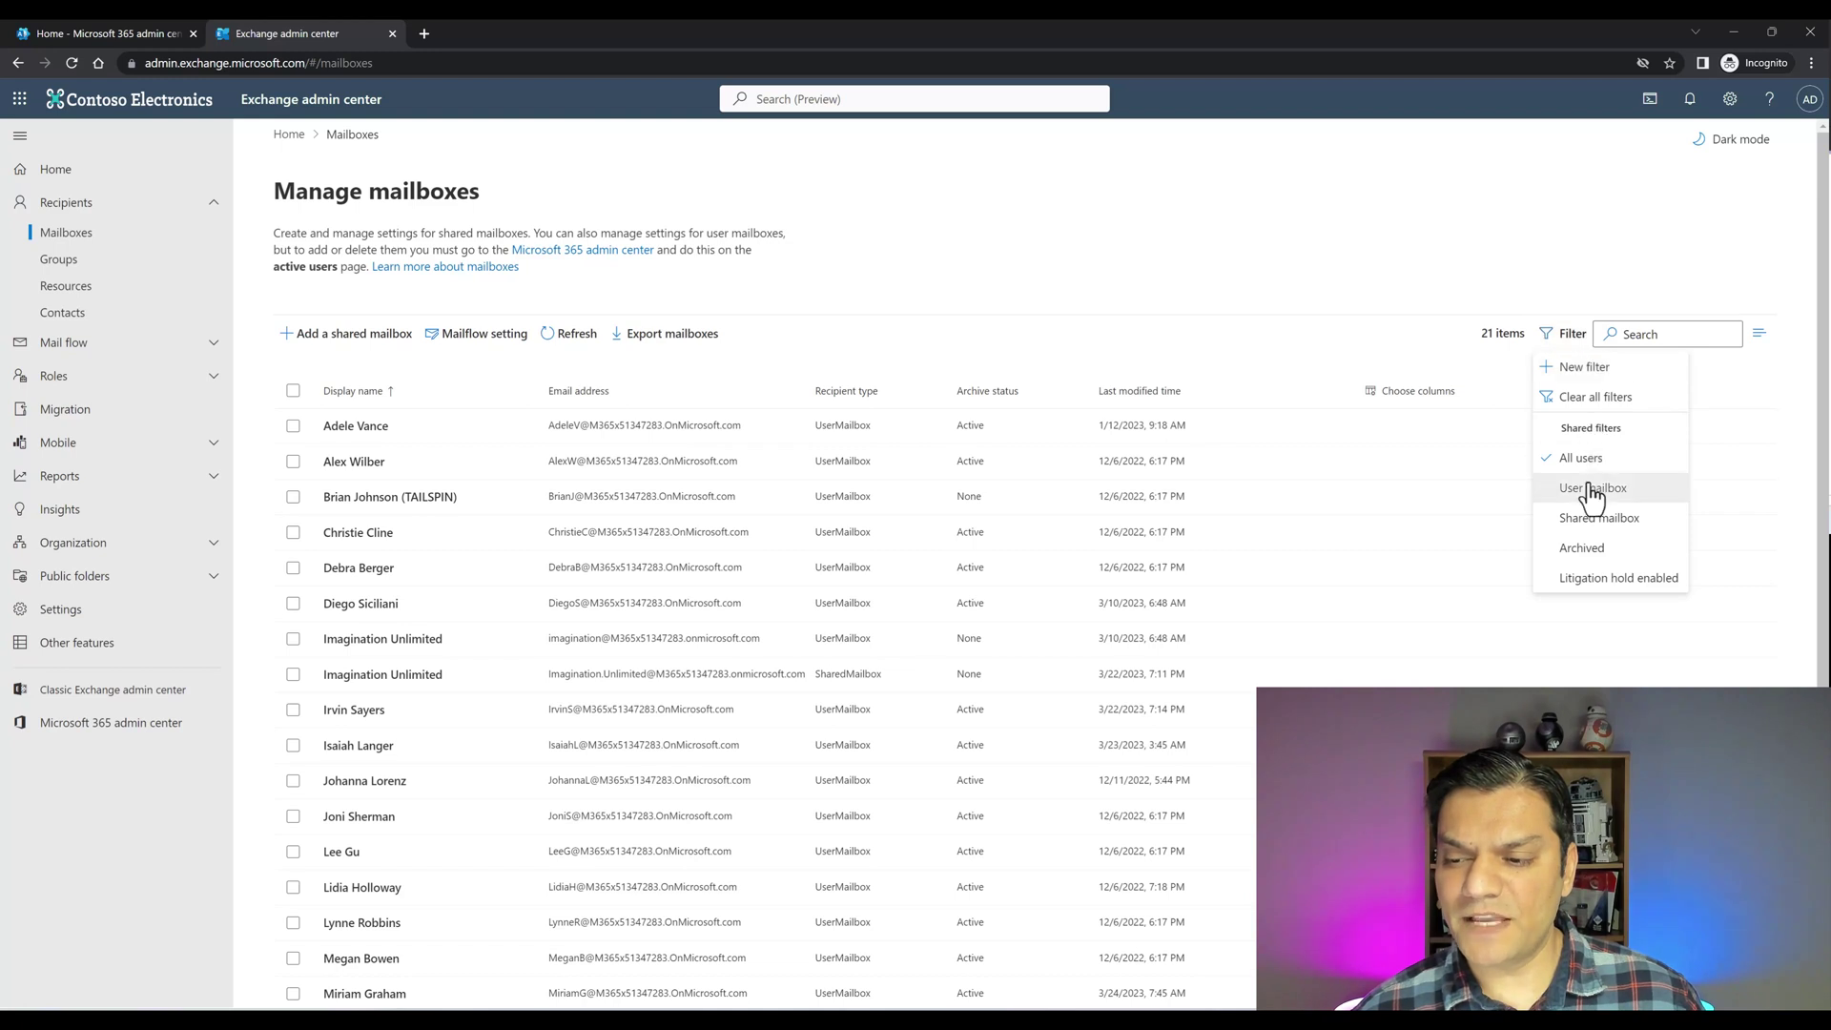
left_click(1610, 523)
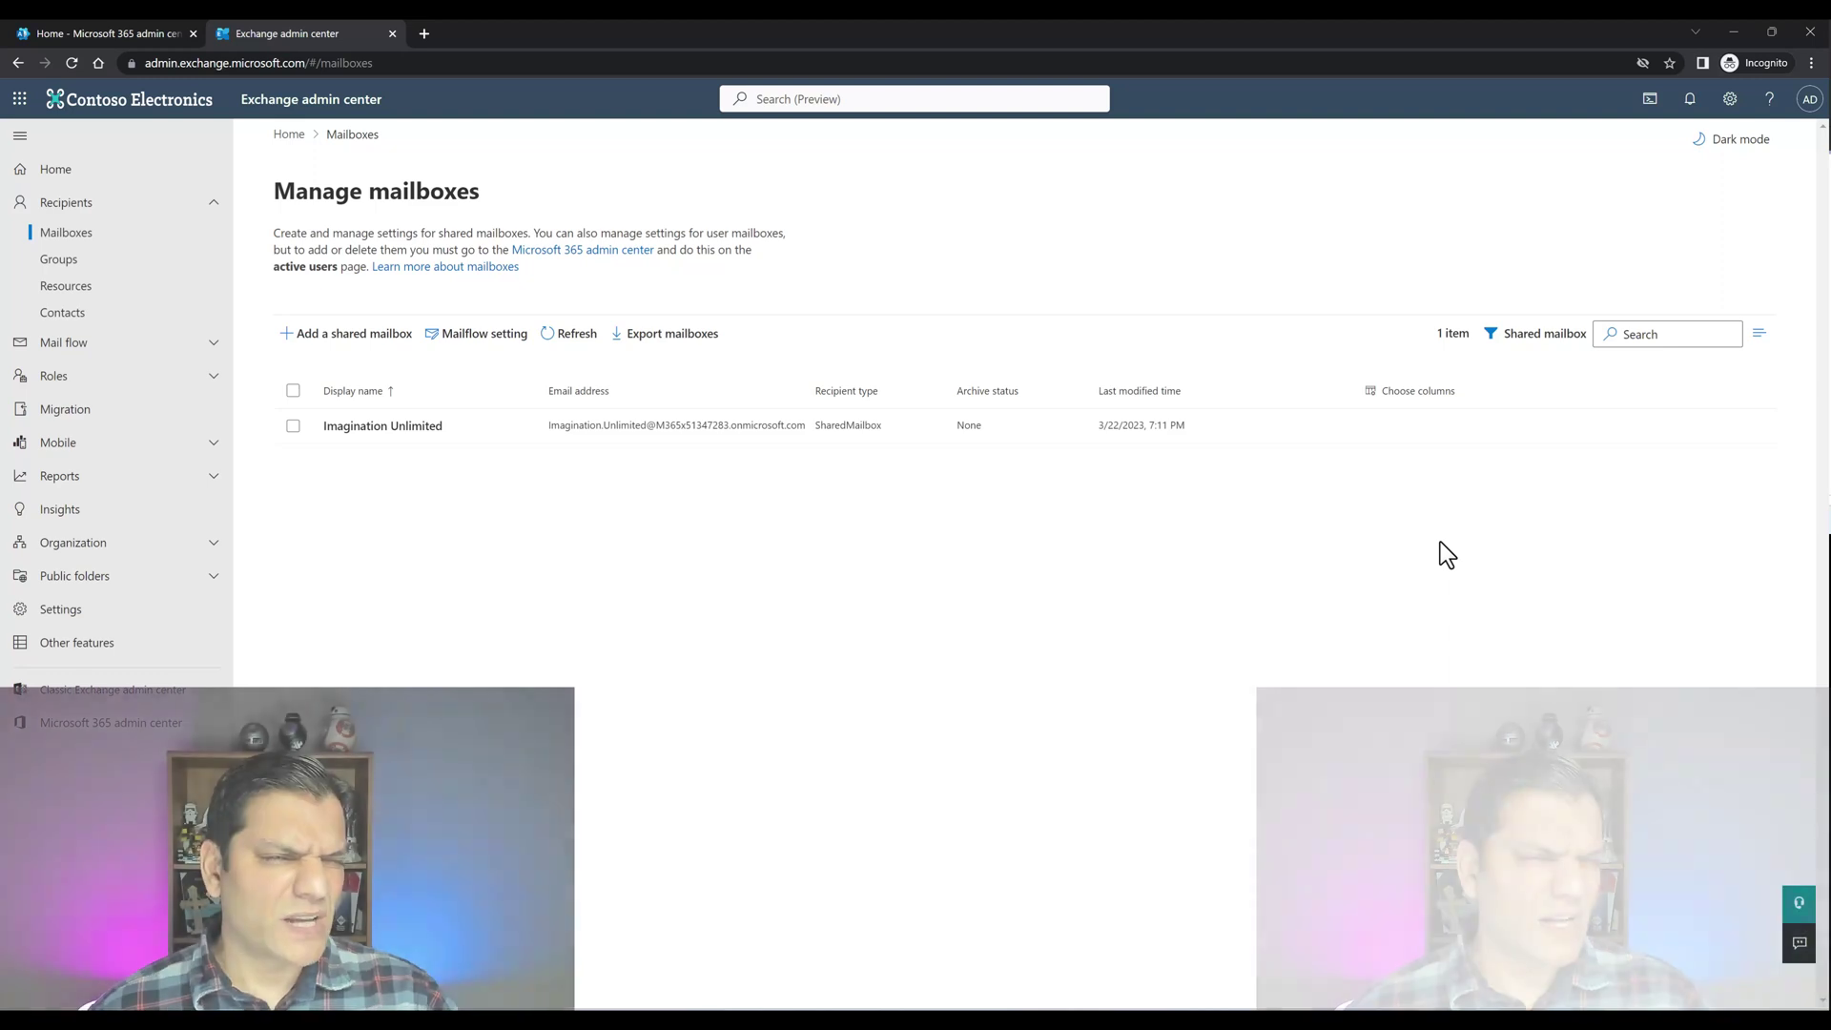
- View the form for adding a shared mailbox and its domain choices, and close it without creating a mailbox
left_click(311, 345)
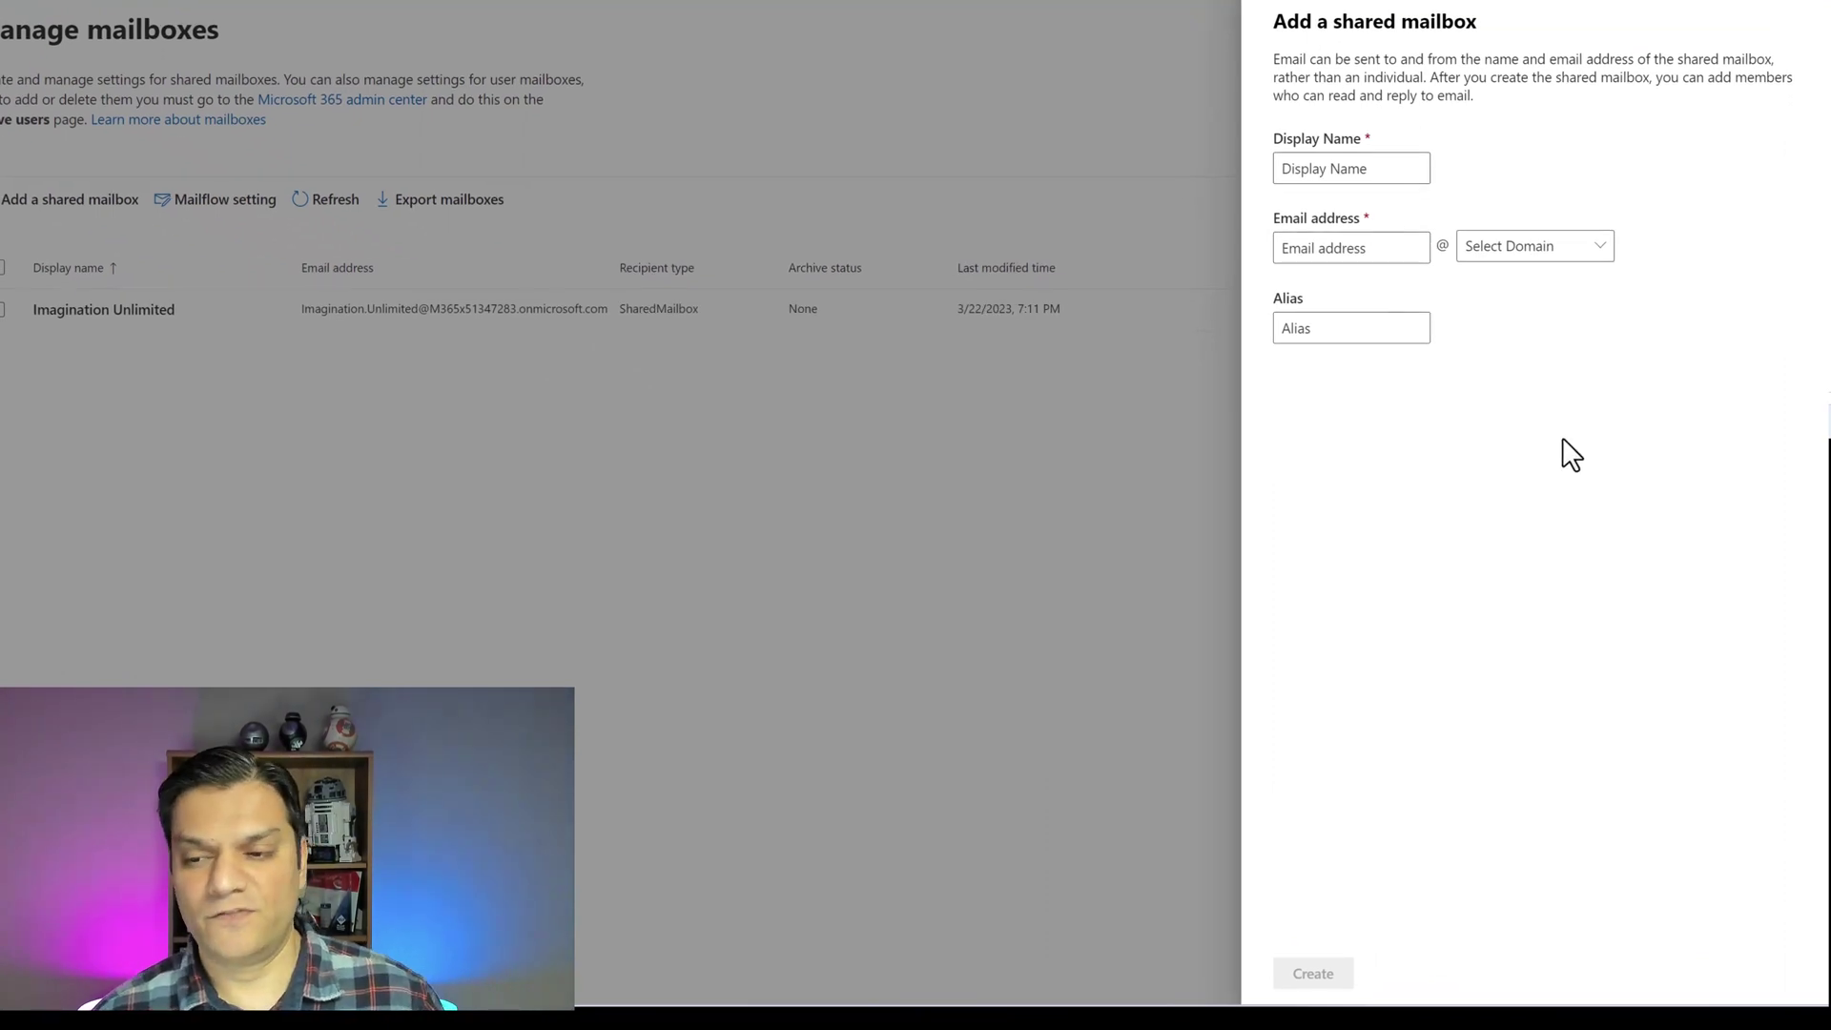
left_click(1603, 261)
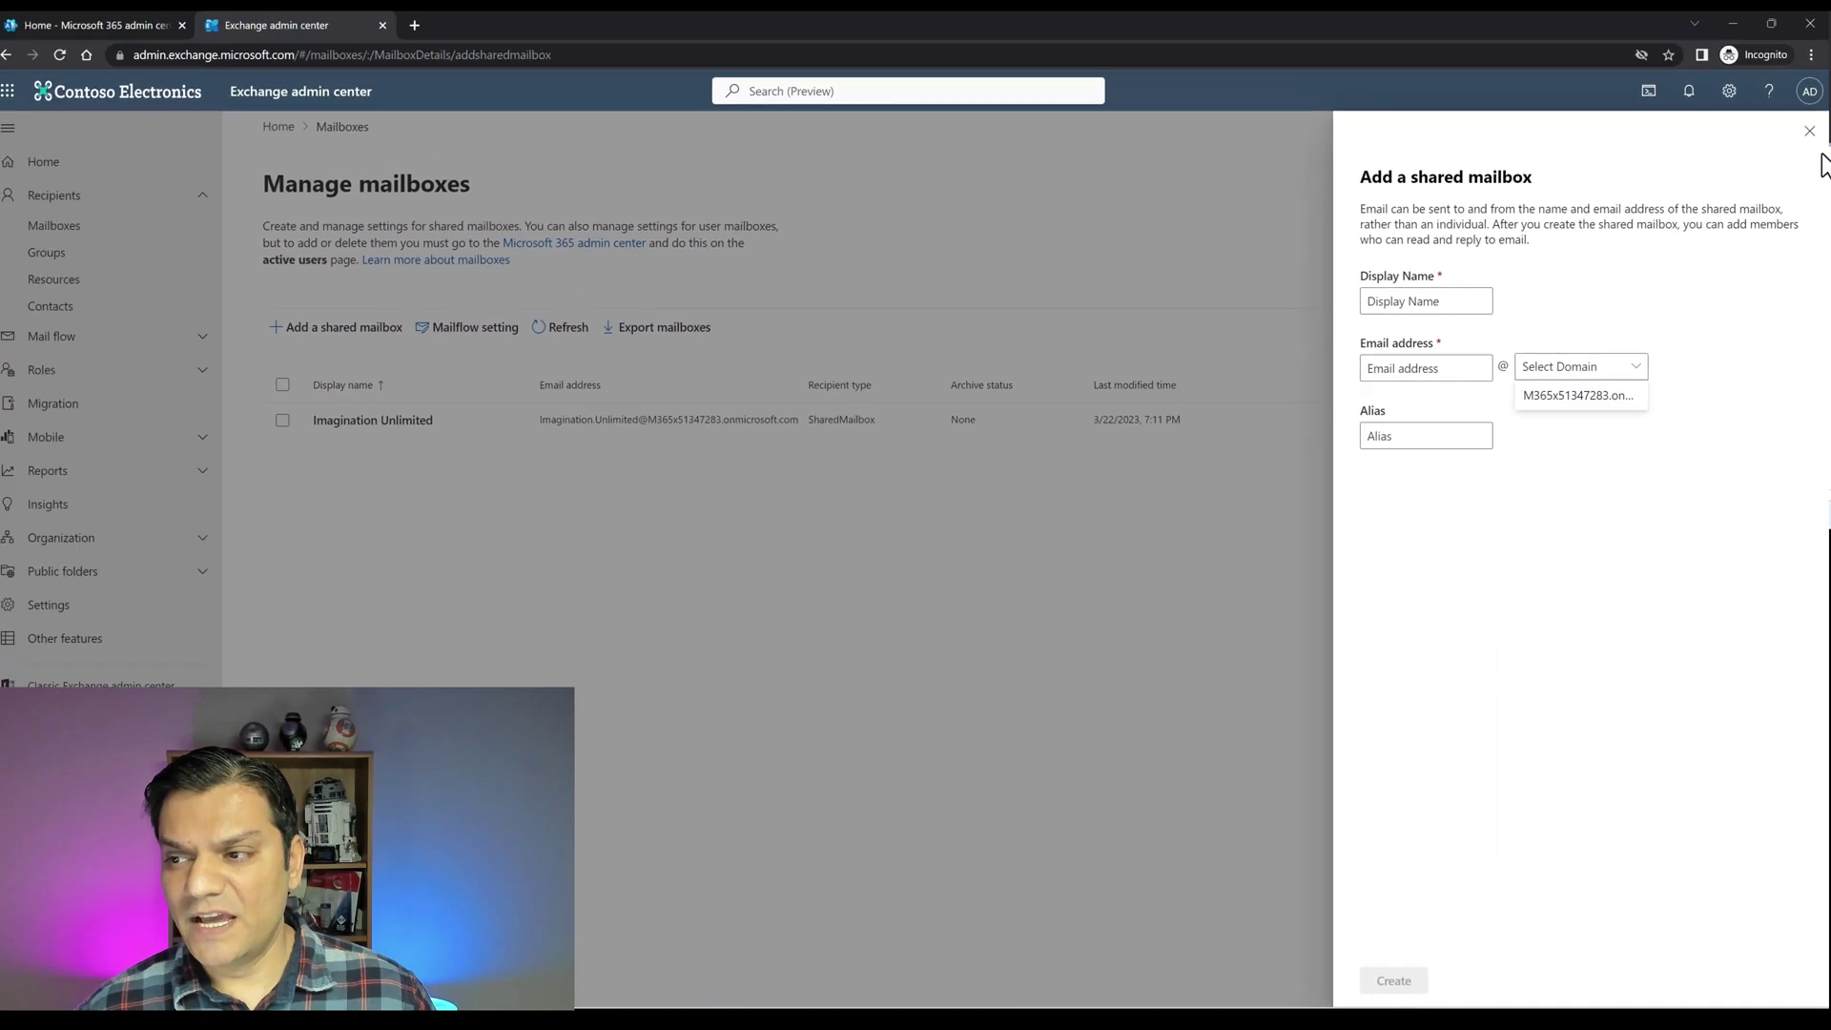
left_click(1809, 138)
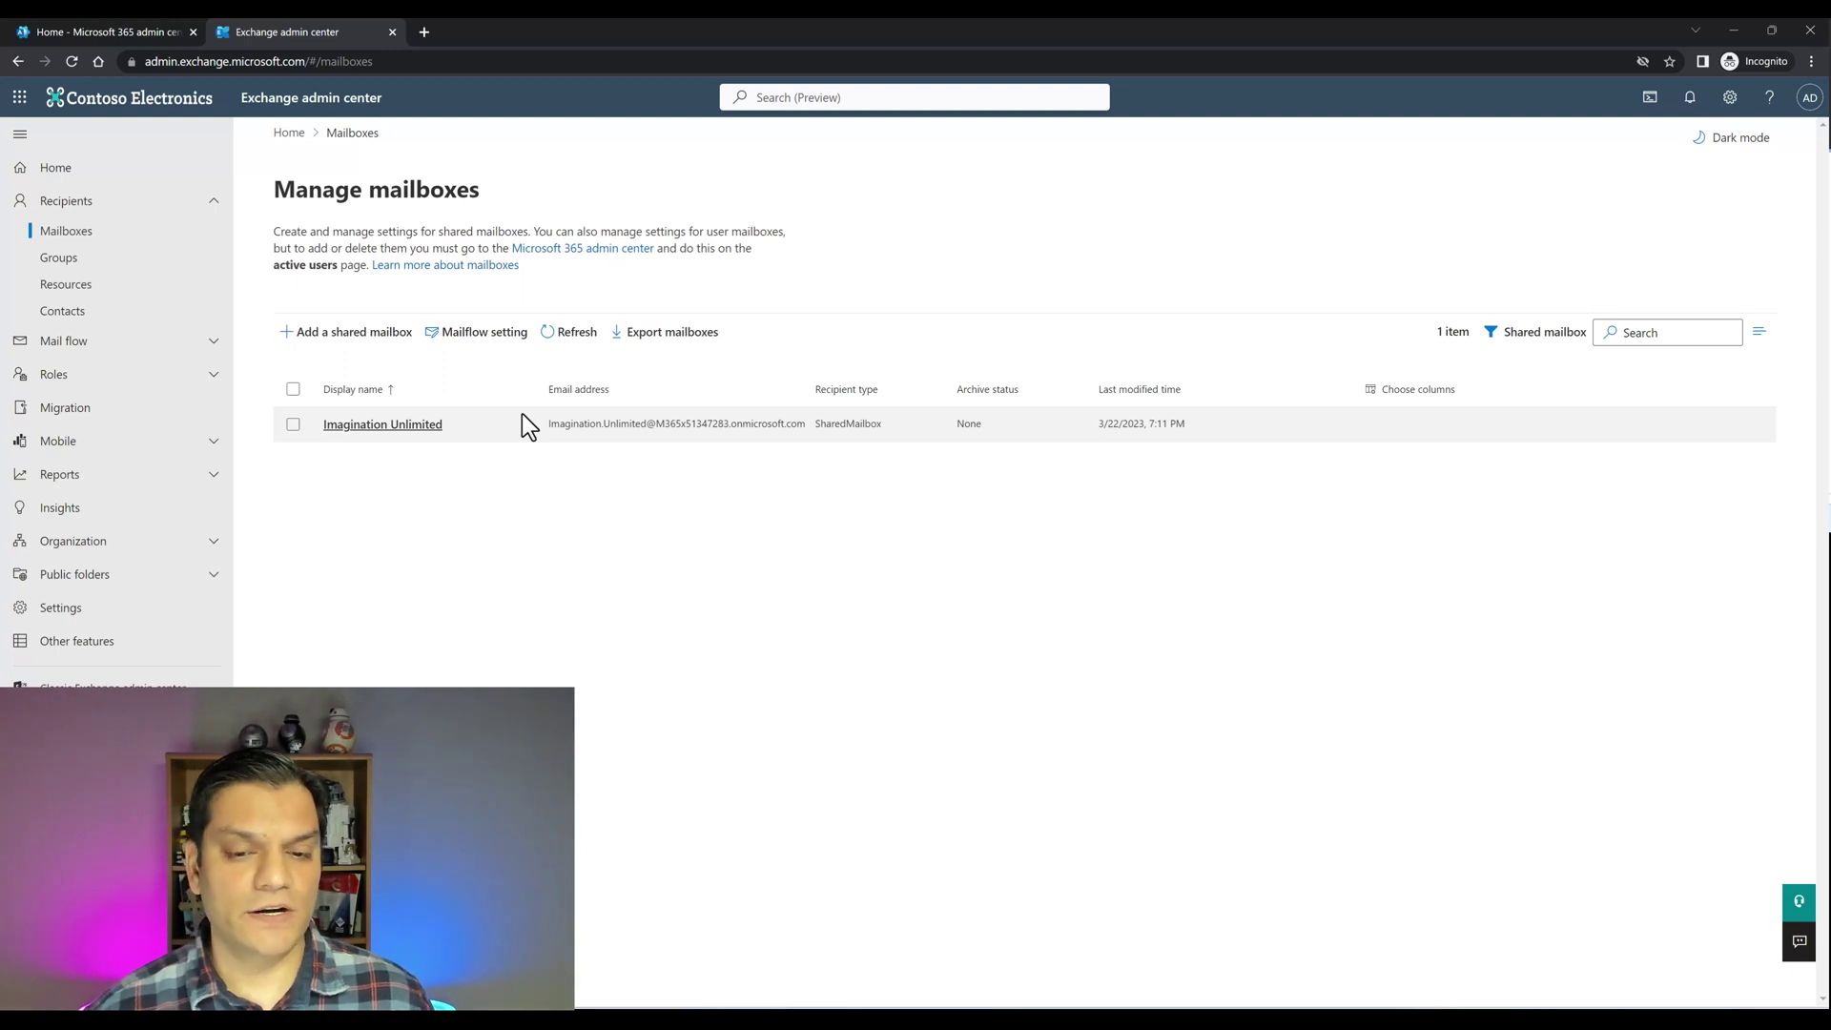
- Open the delegation settings of the Imagination Unlimited shared mailbox
left_click(294, 425)
left_click(377, 424)
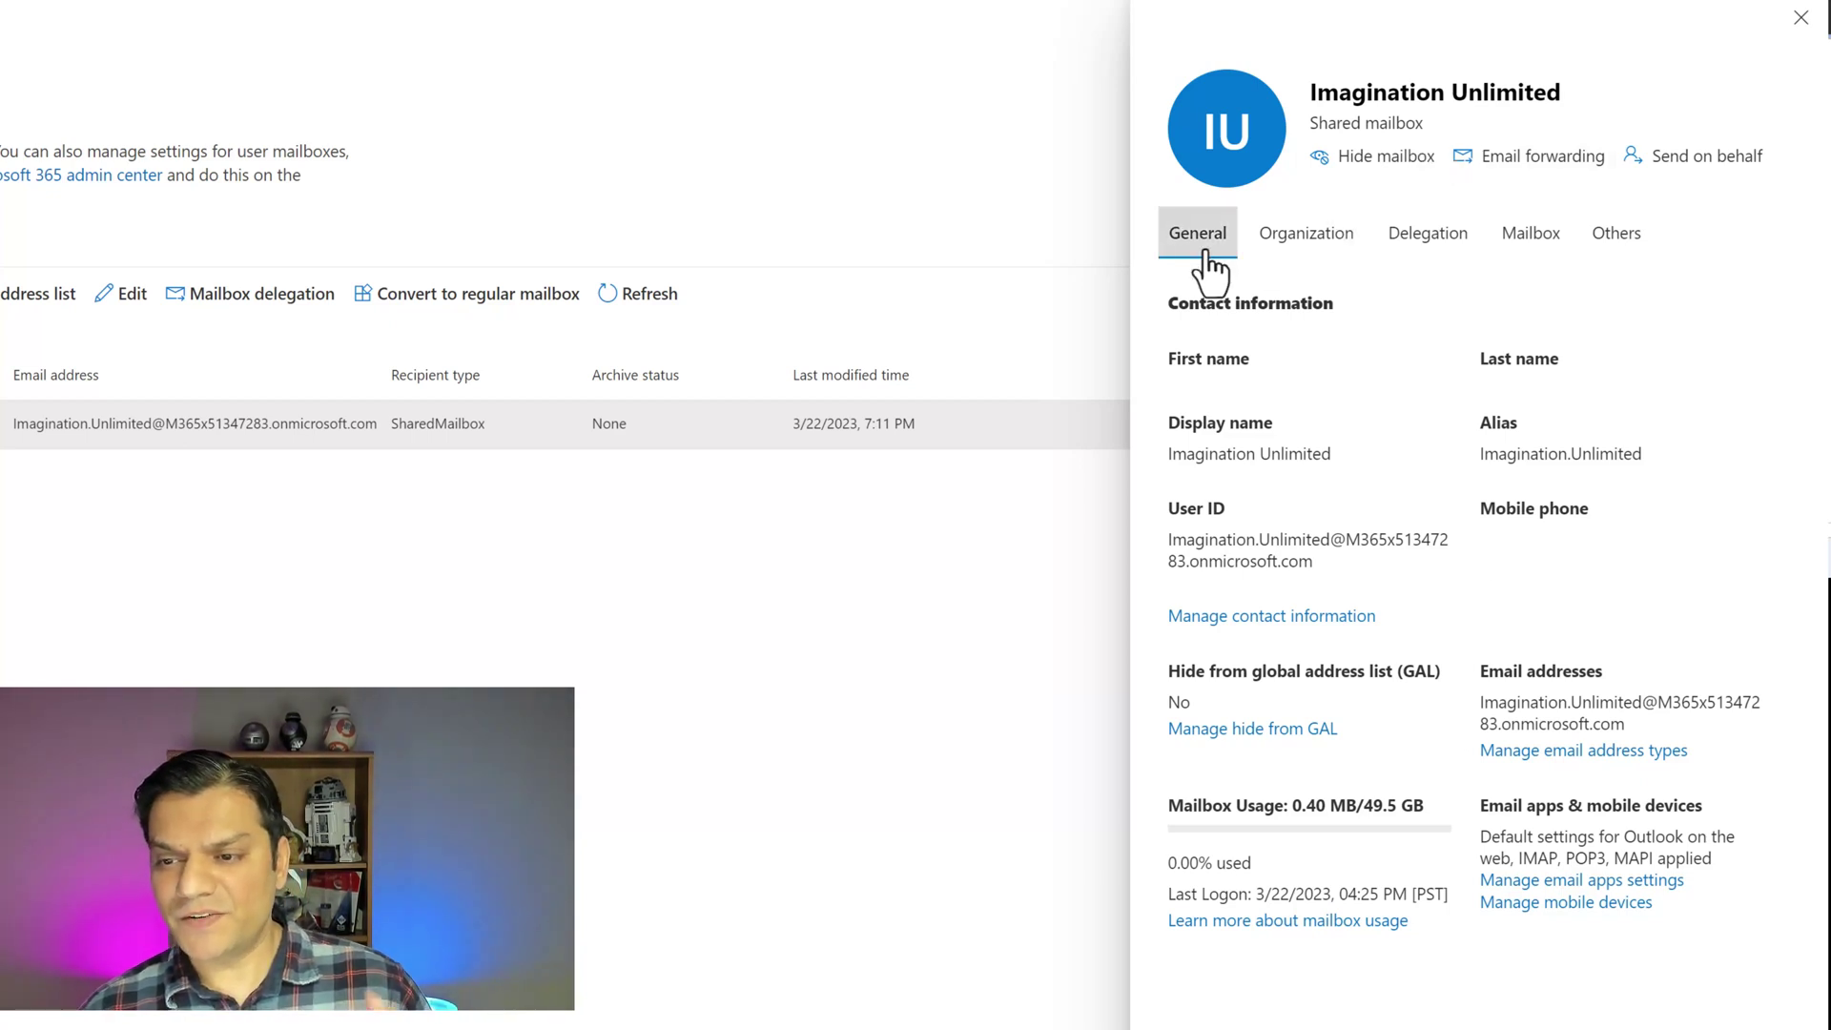
left_click(1416, 258)
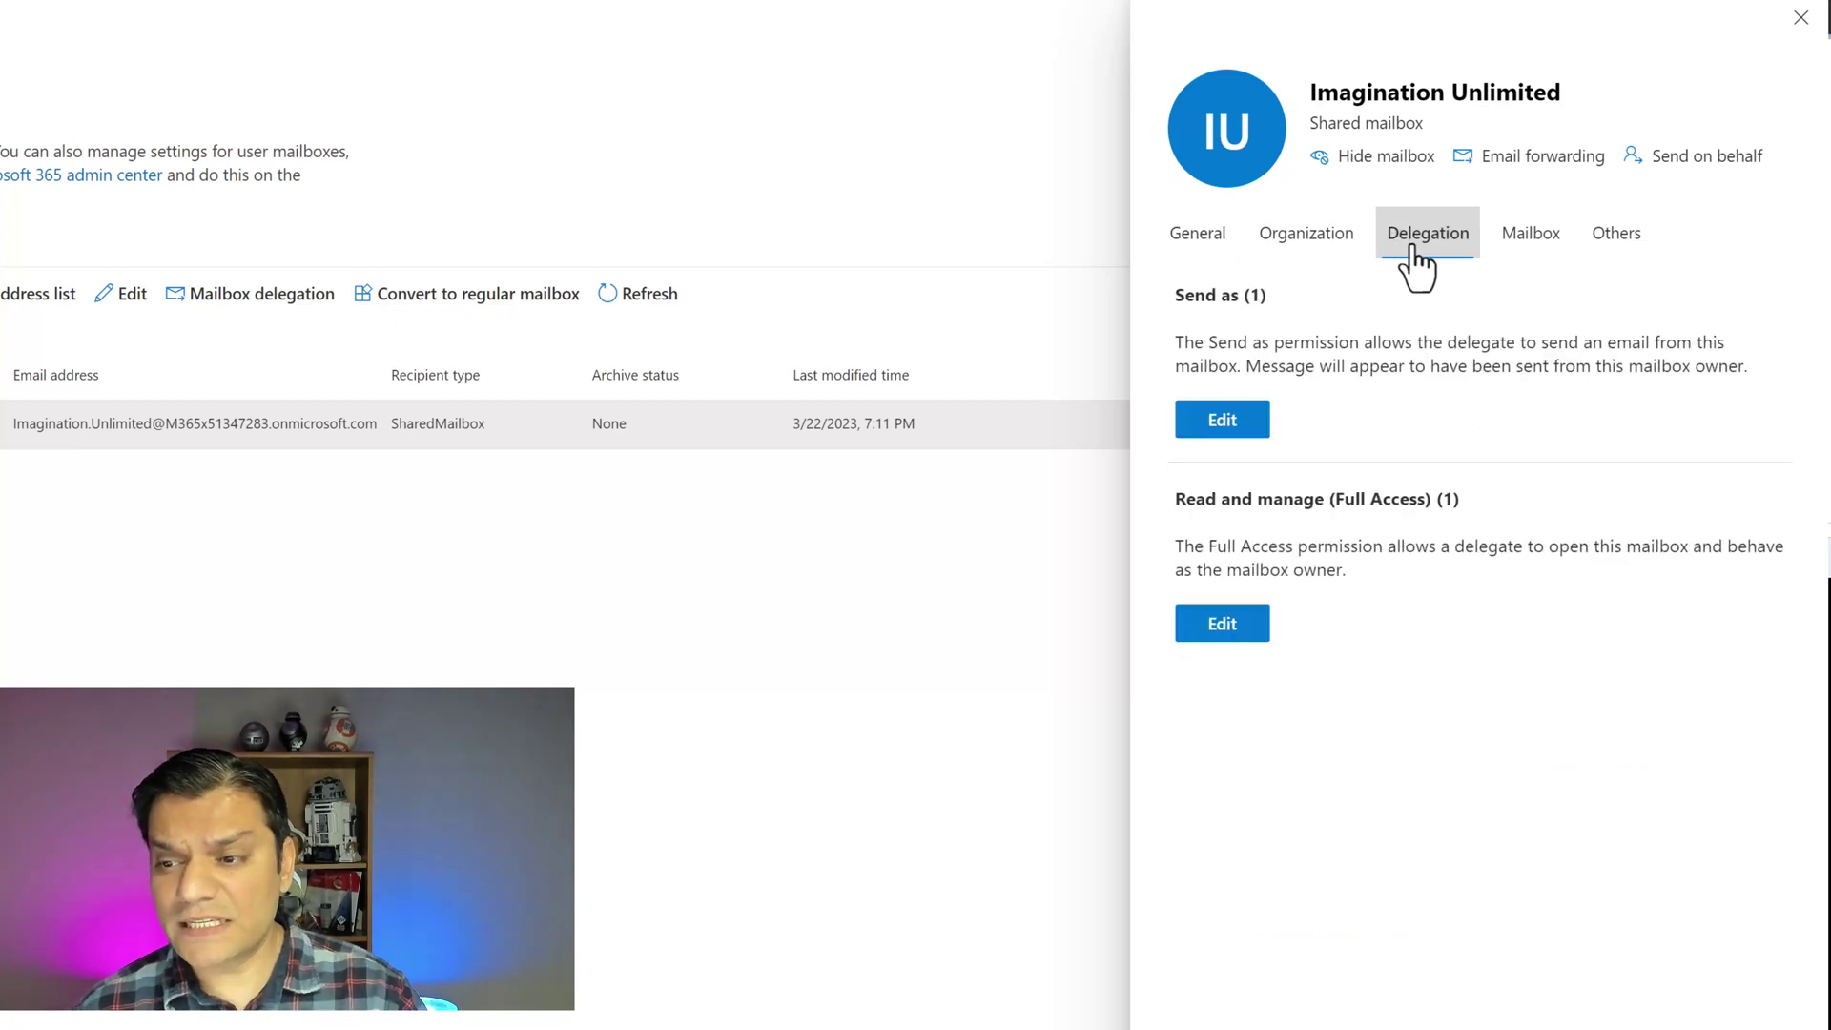
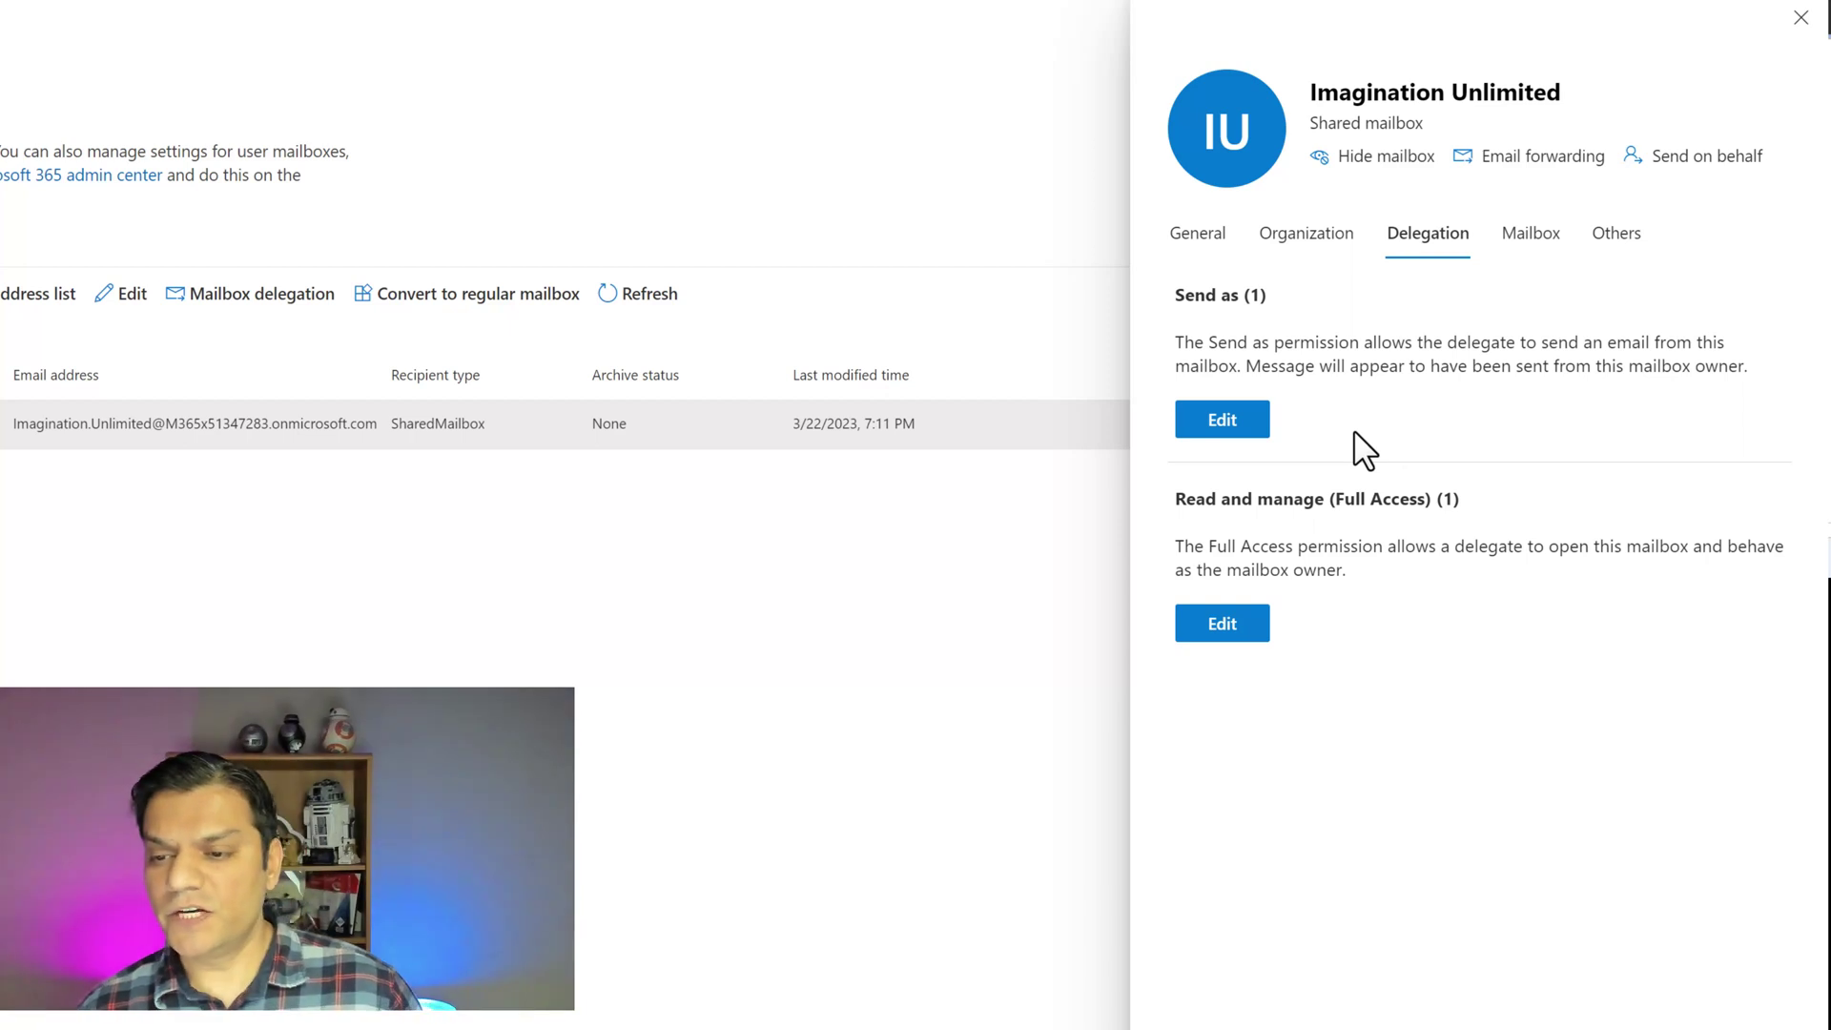
- Grant another user the Send as permission on the Imagination Unlimited mailbox, searching for the user by name, and return to the delegation settings
left_click(1237, 429)
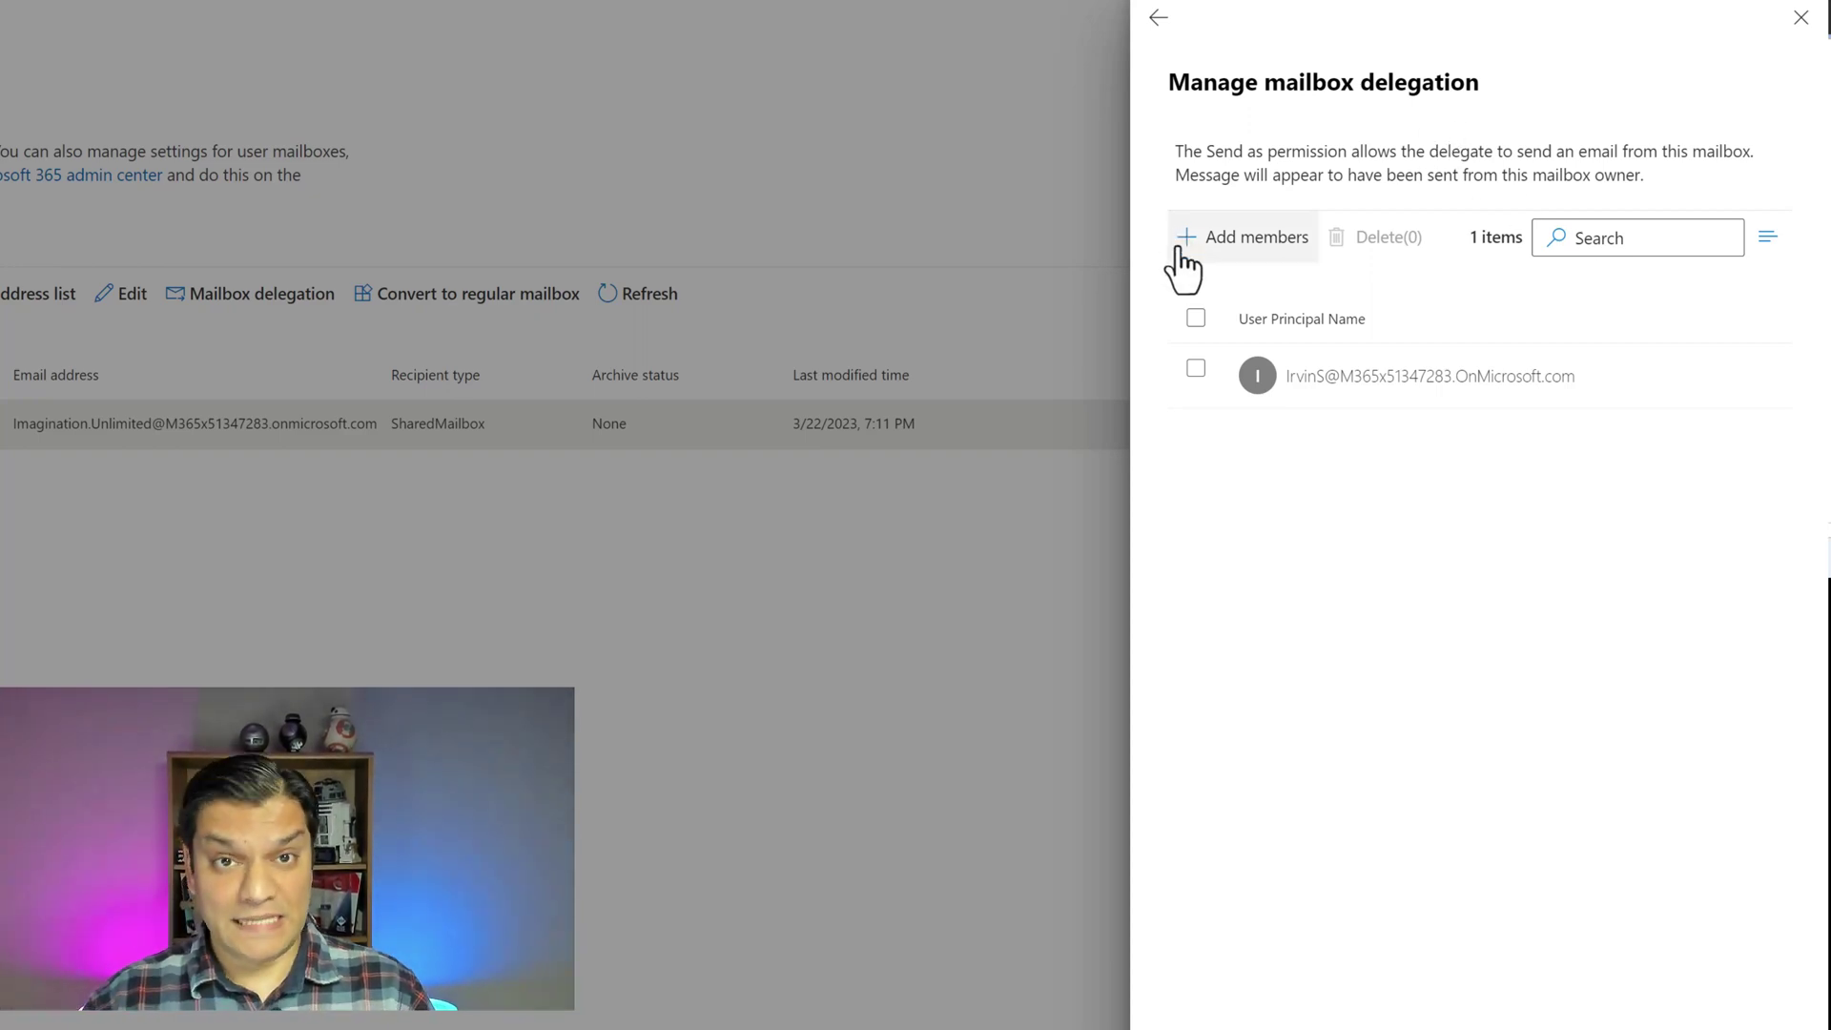
left_click(1244, 253)
left_click(1588, 246)
key("ctrl+v")
key("ctrl+z")
type("f")
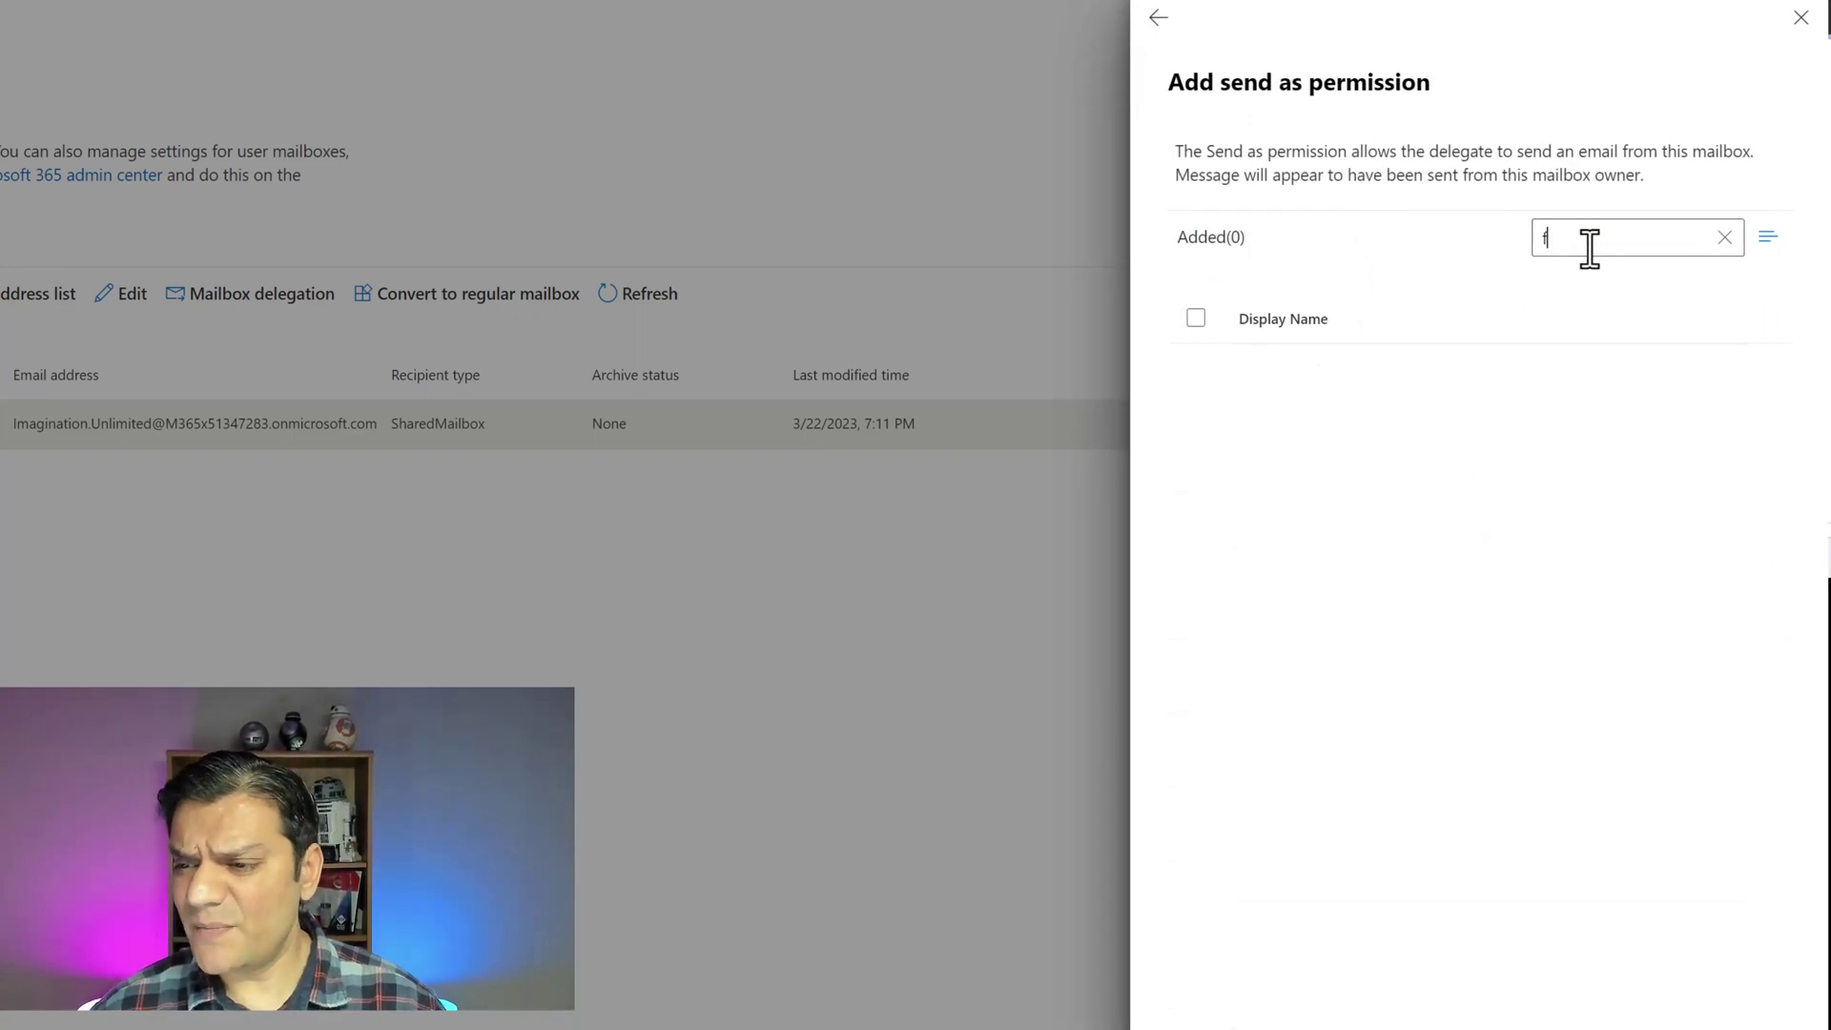
key("BackSpace")
type("lidiah")
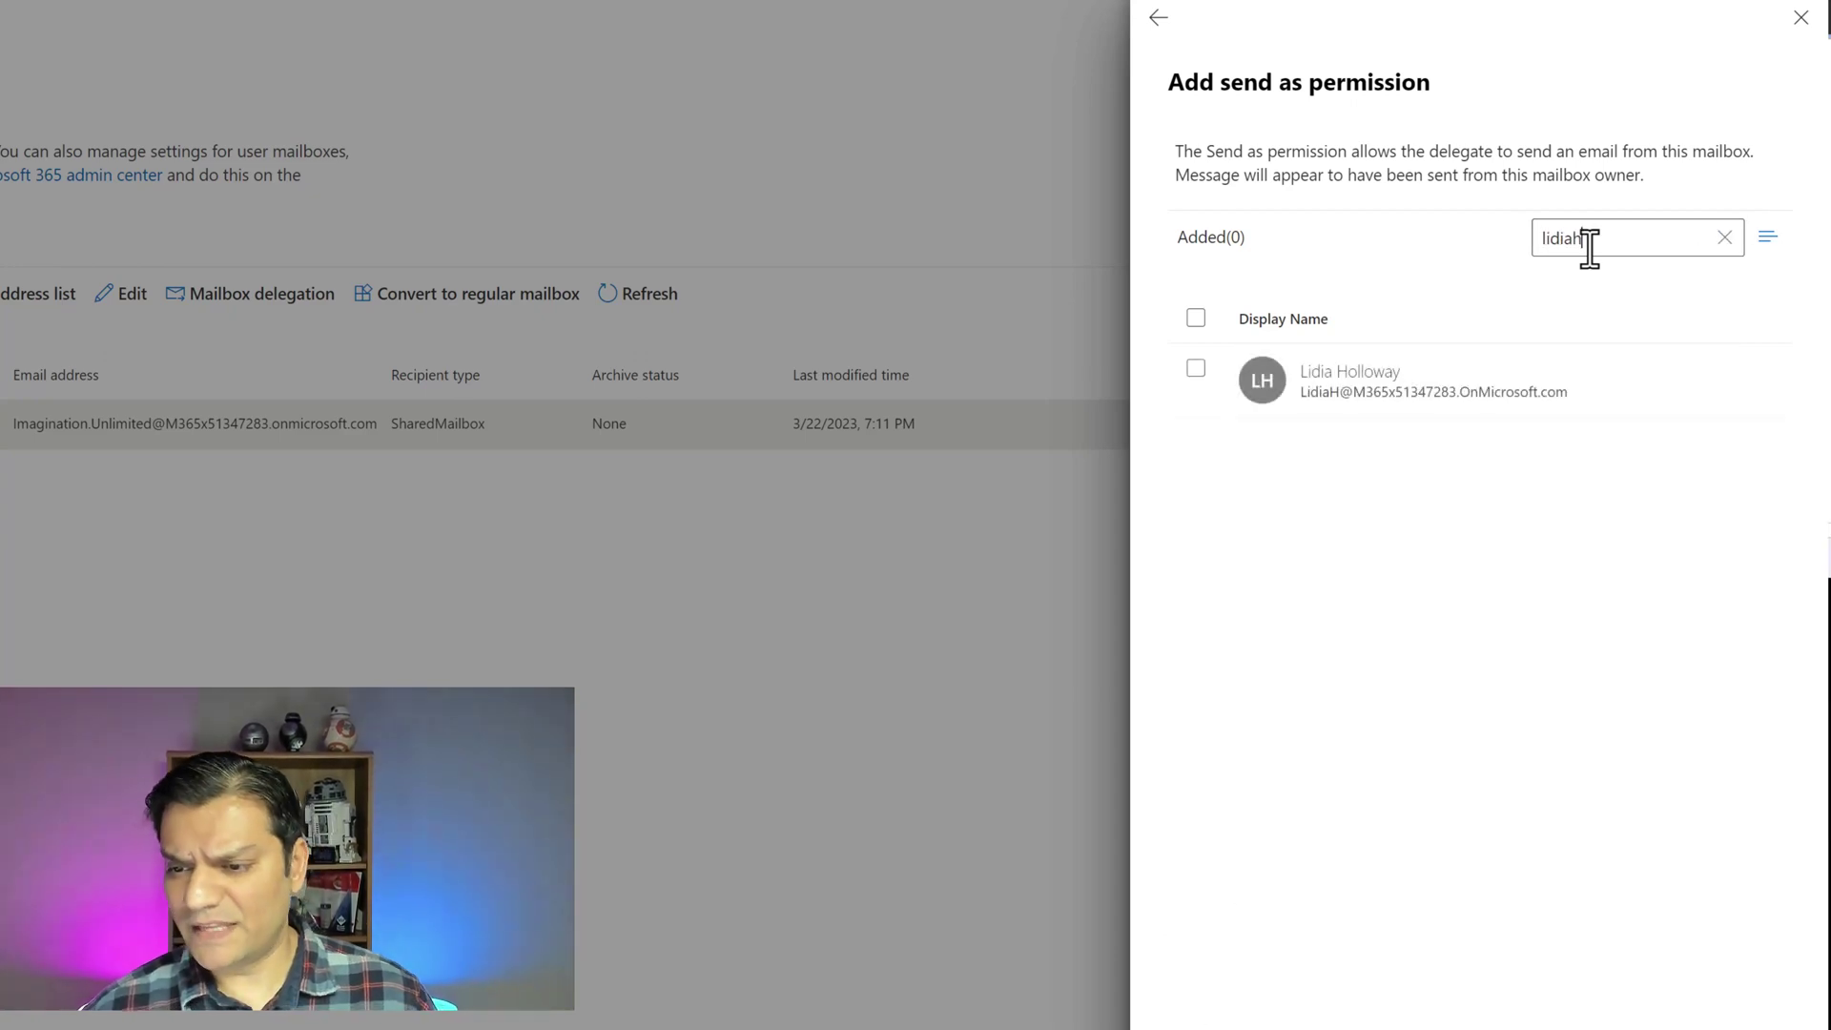
left_click(1195, 370)
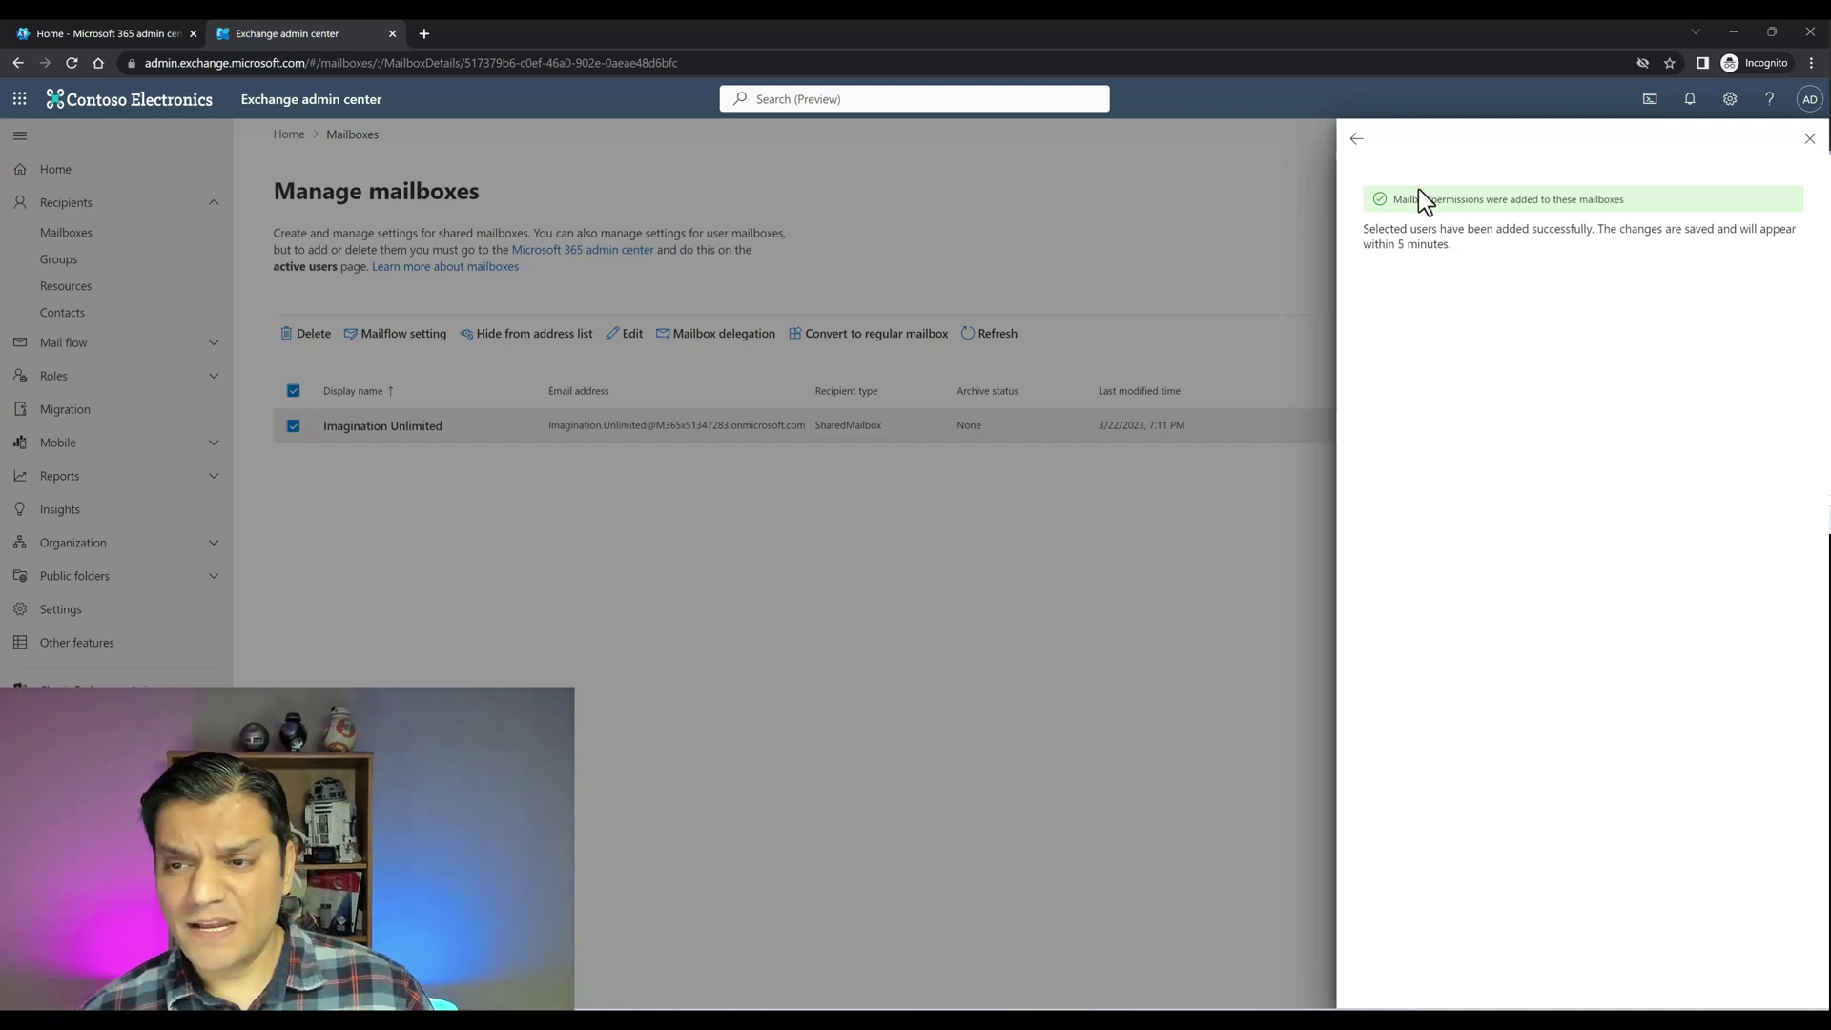
left_click(1363, 140)
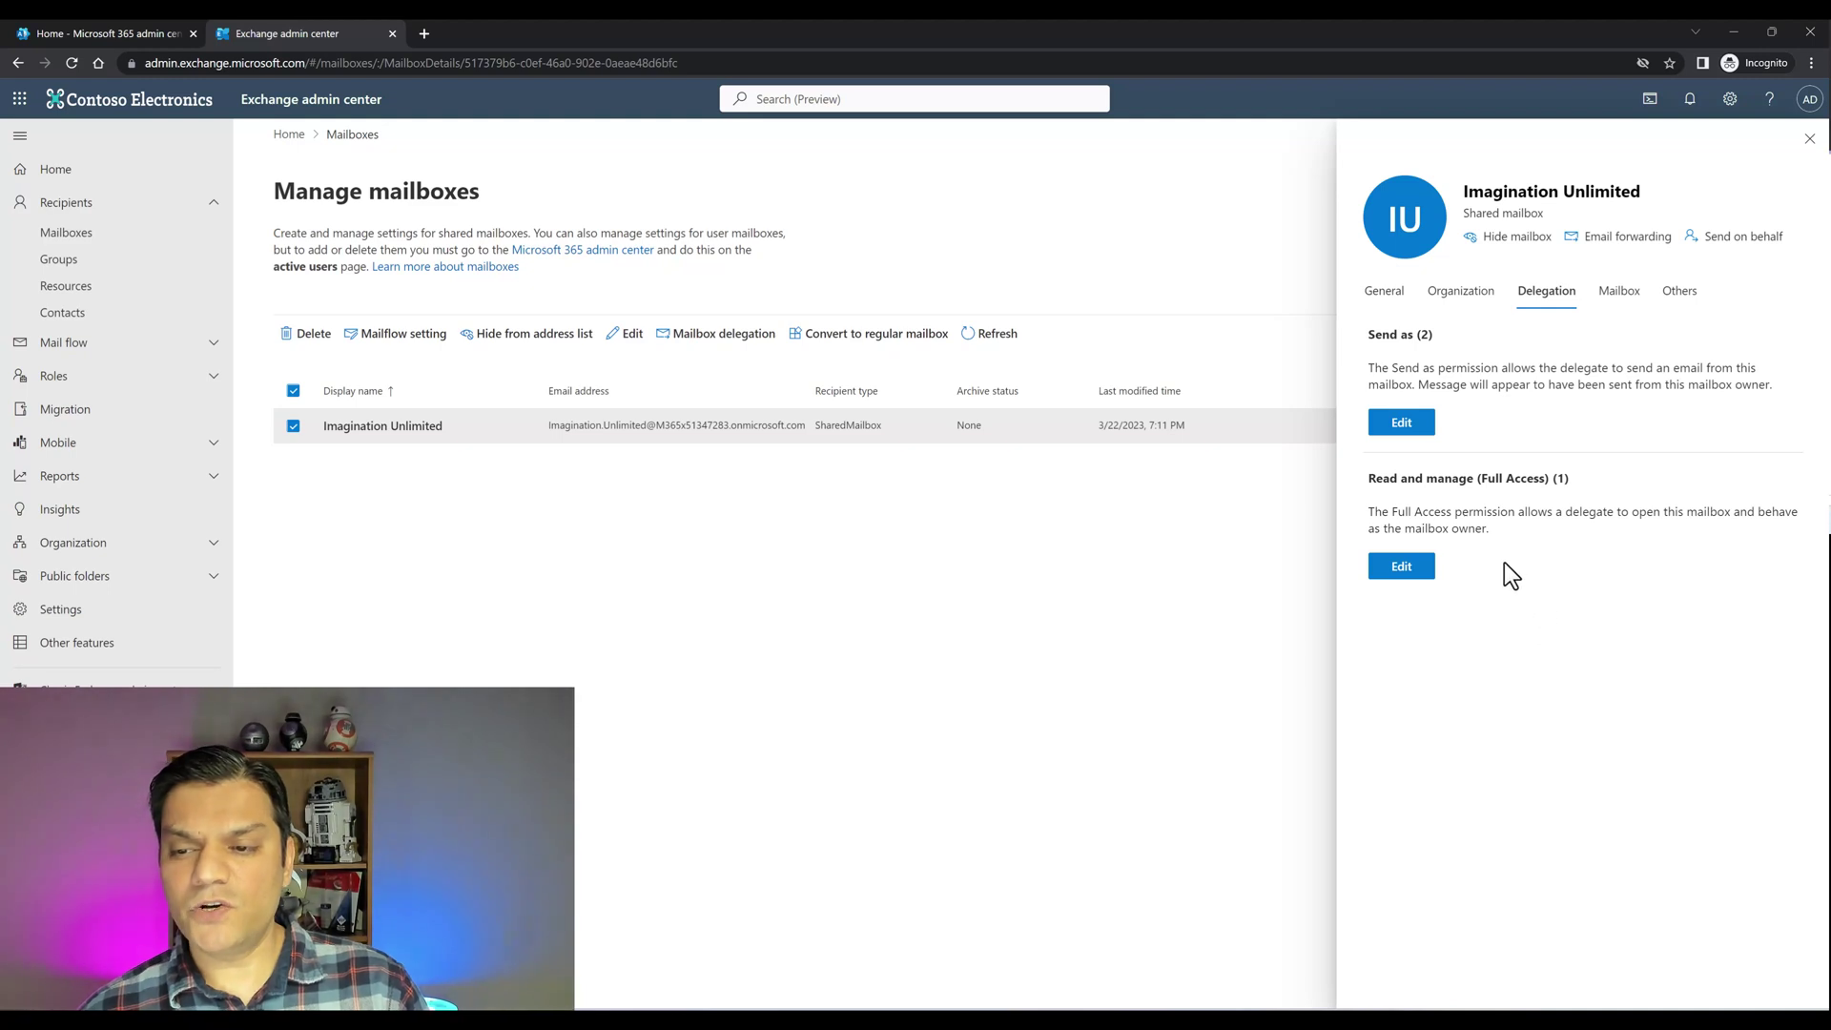
- View the mailbox's Read and manage (Full Access) delegates and close the mailbox details
left_click(1429, 581)
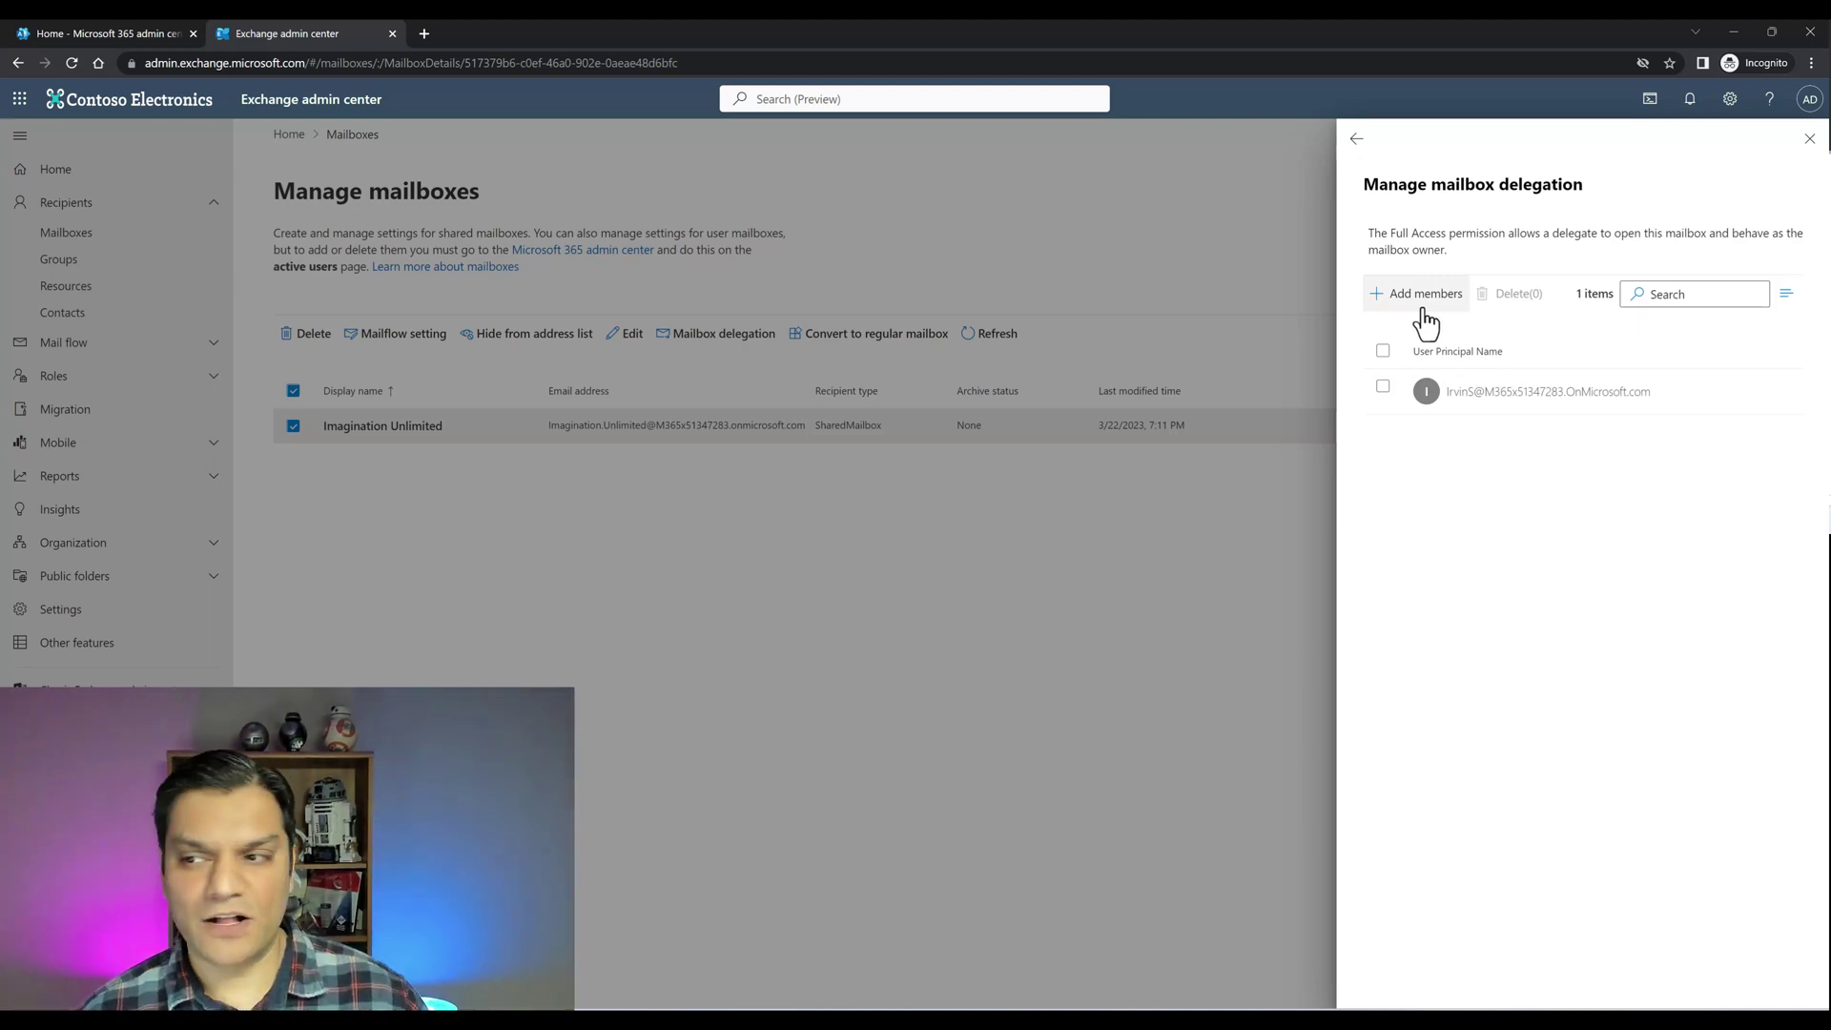
left_click(1809, 140)
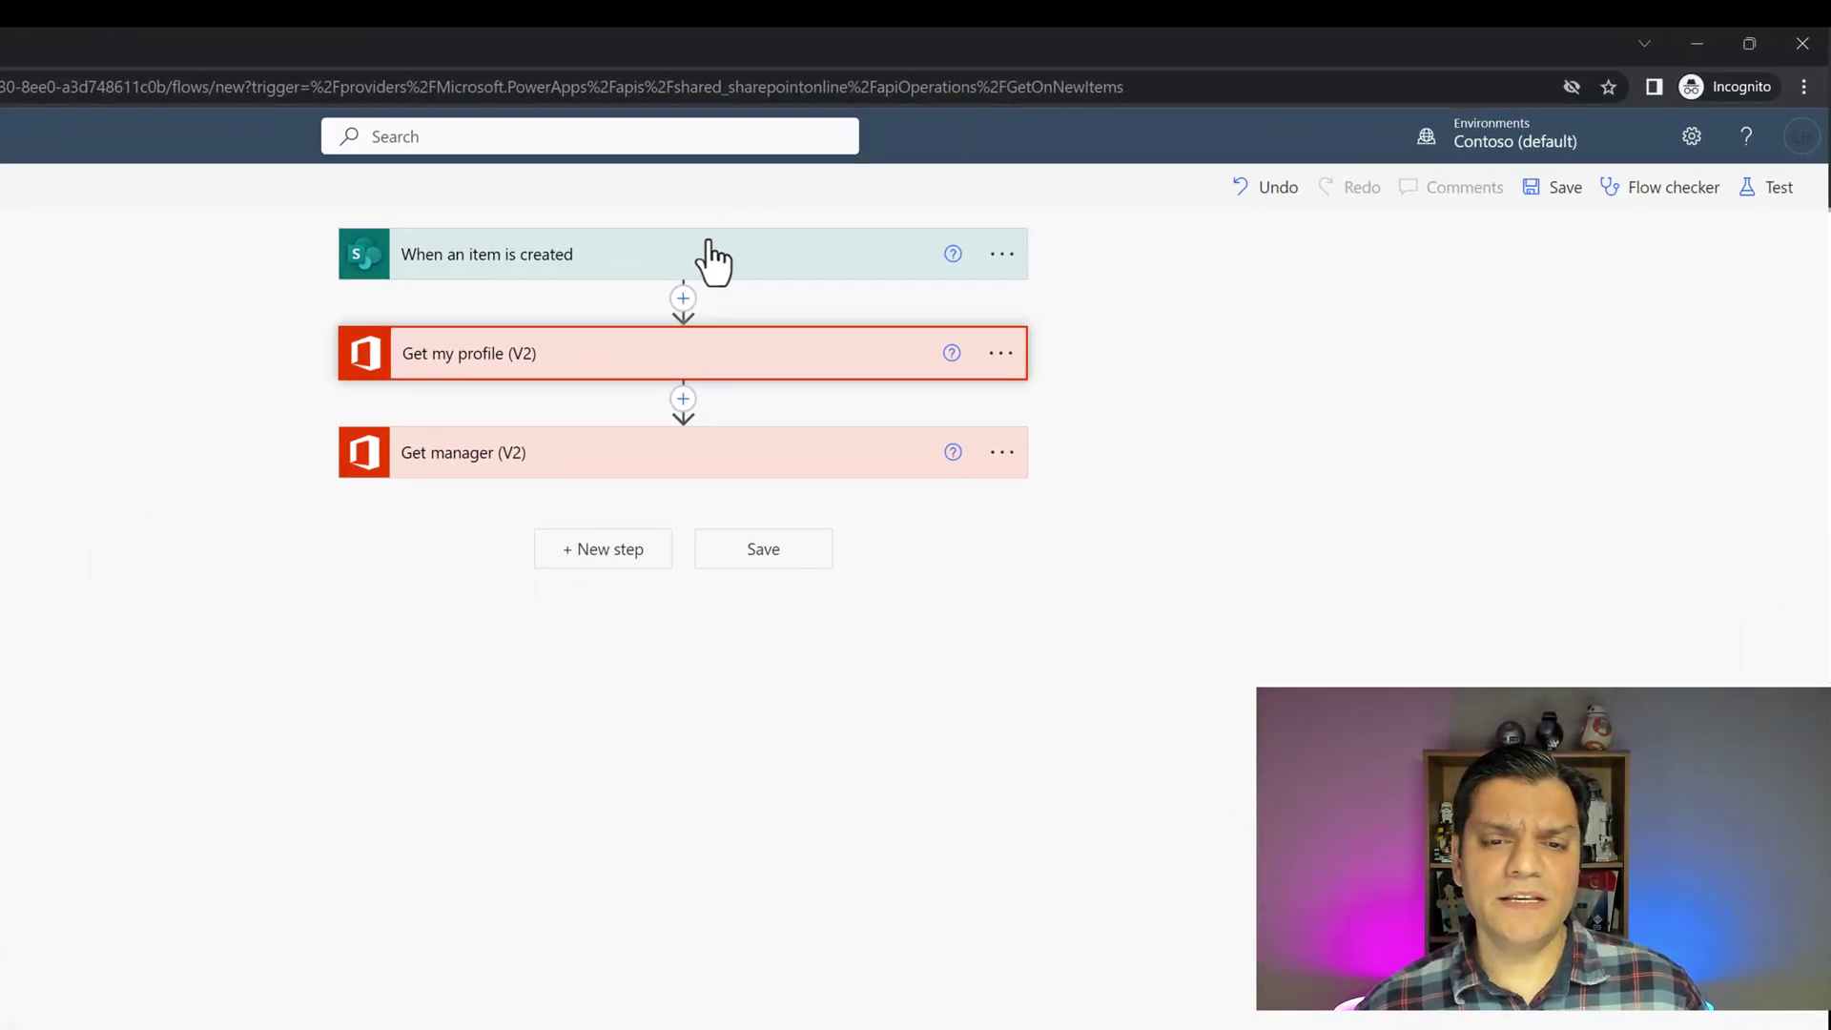
- In the Power Automate flow, examine the settings of the When an item is created trigger and the Get my profile (V2) and Get manager (V2) actions
left_click(711, 262)
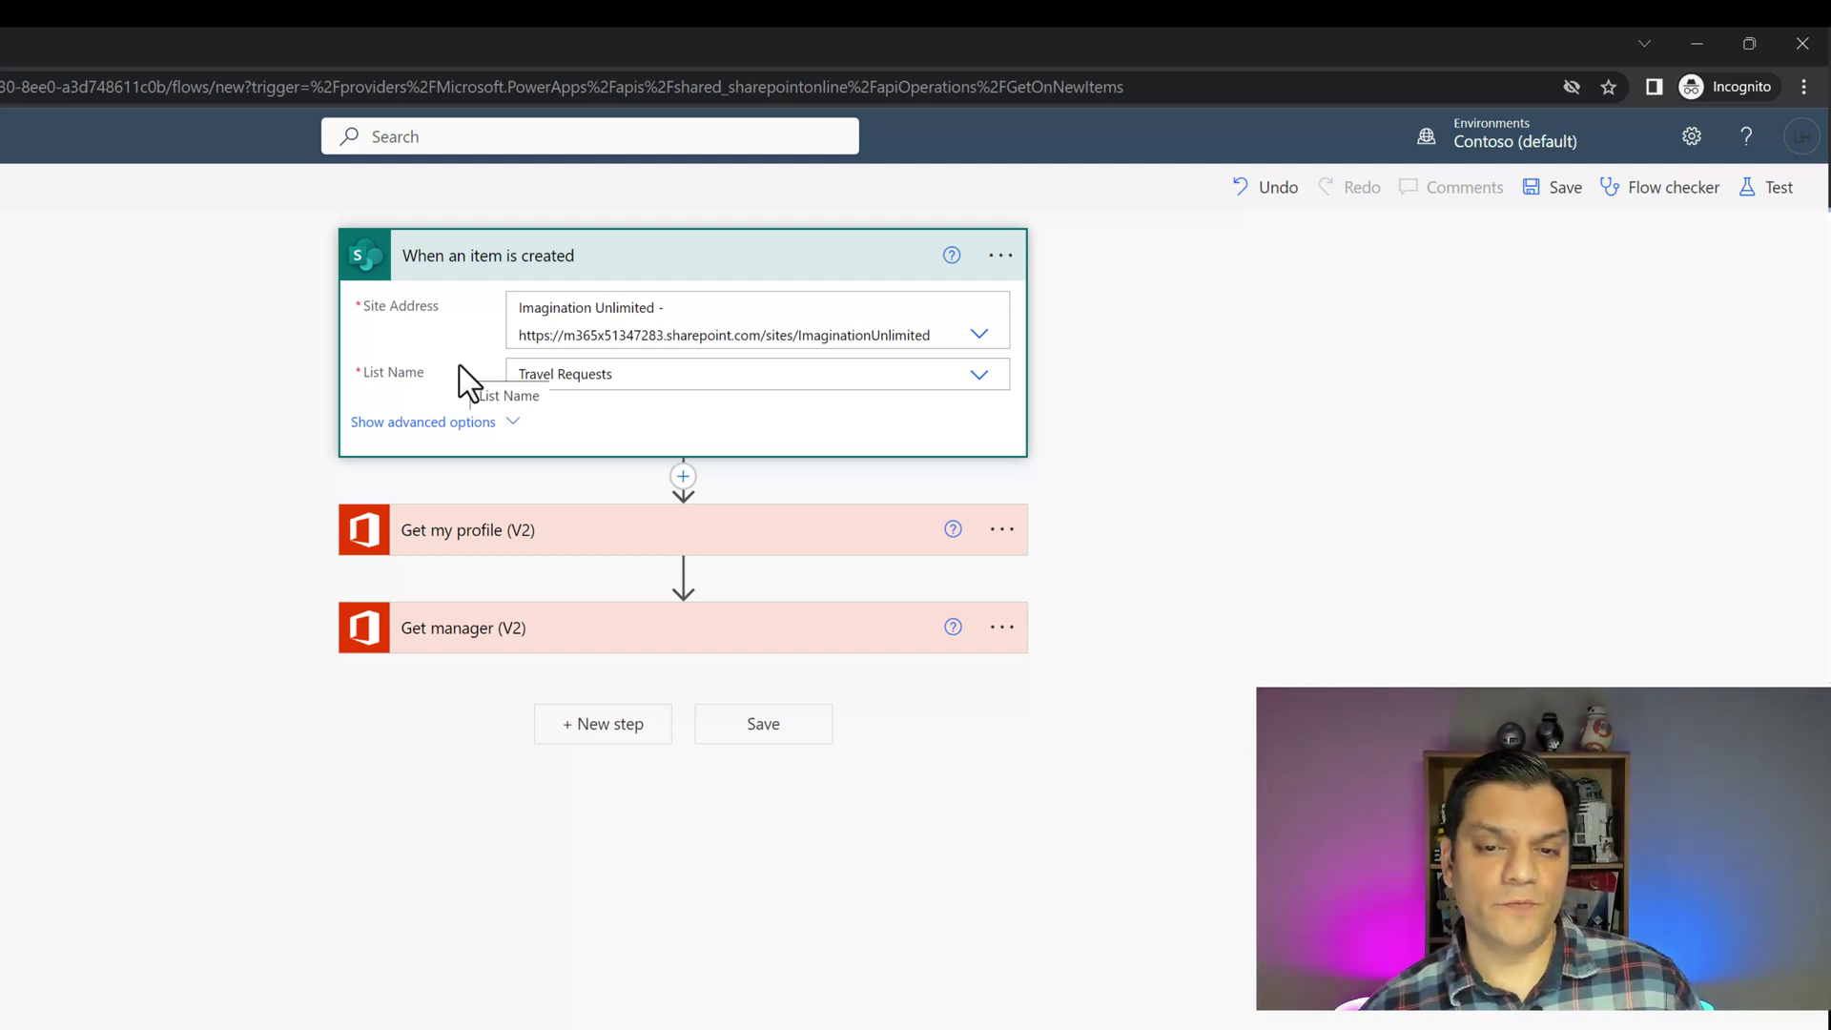
left_click(431, 530)
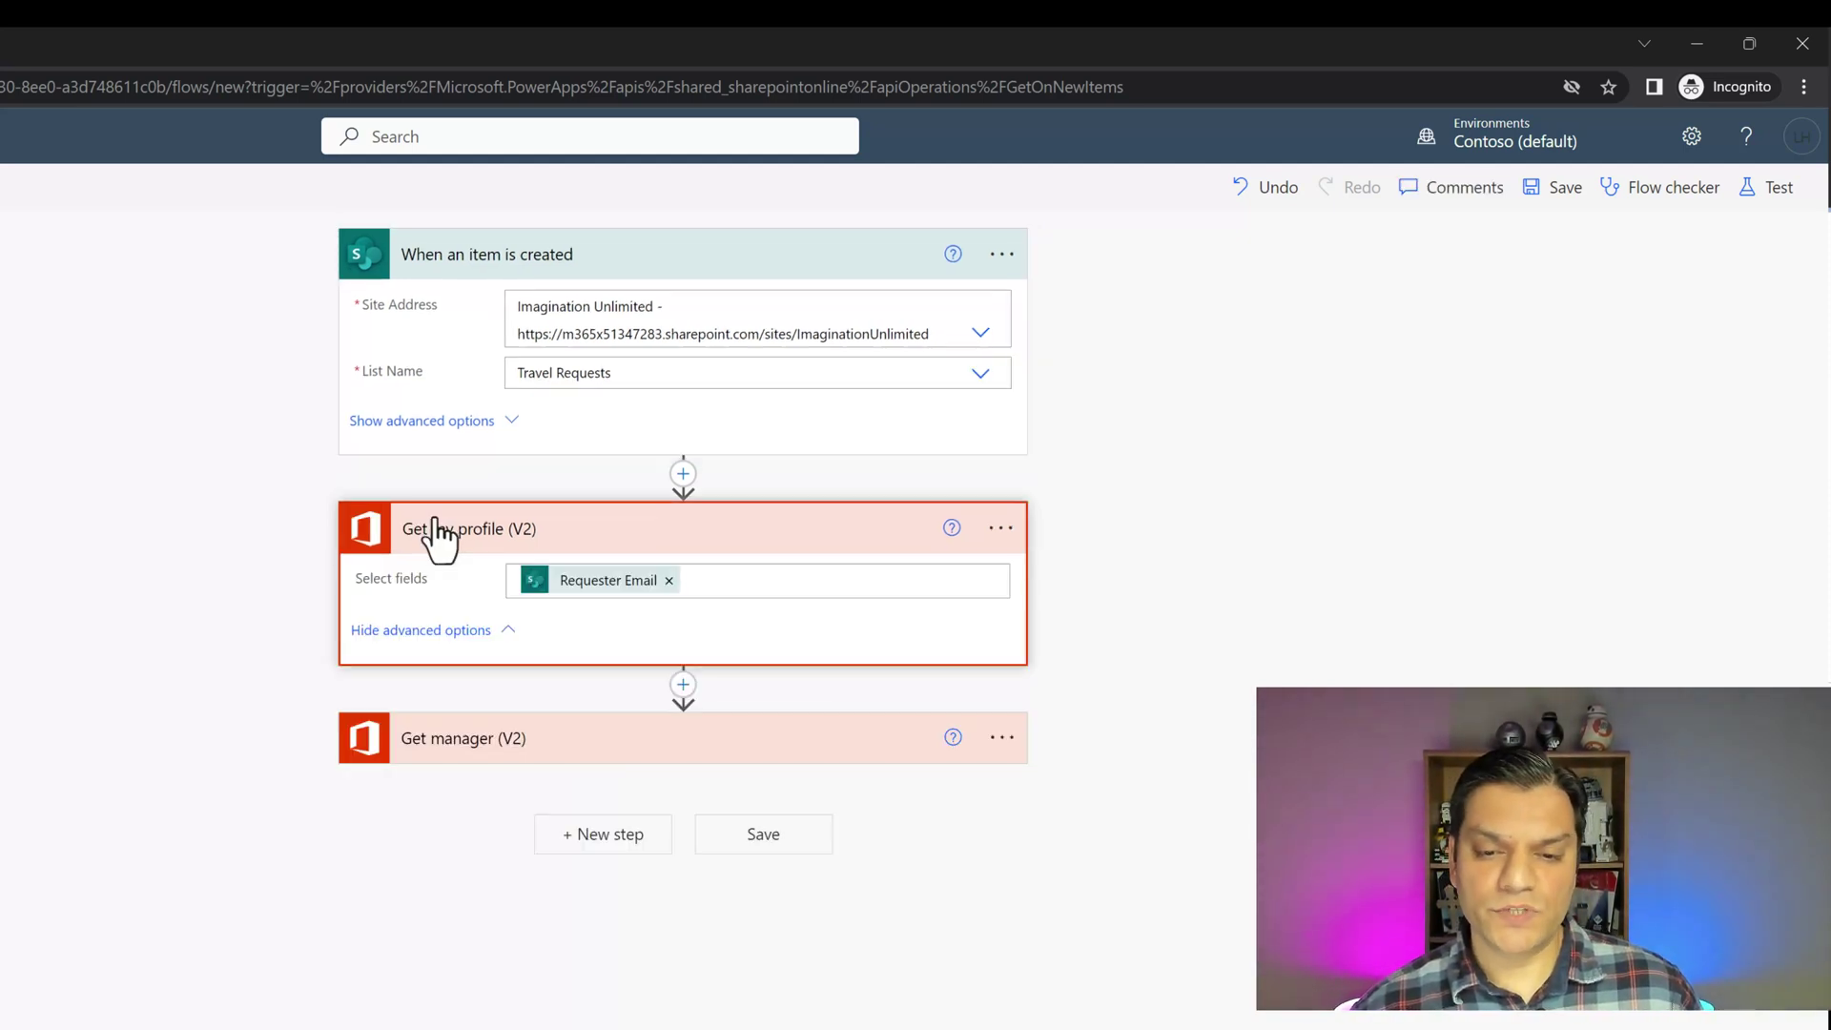
mouse_move(555, 593)
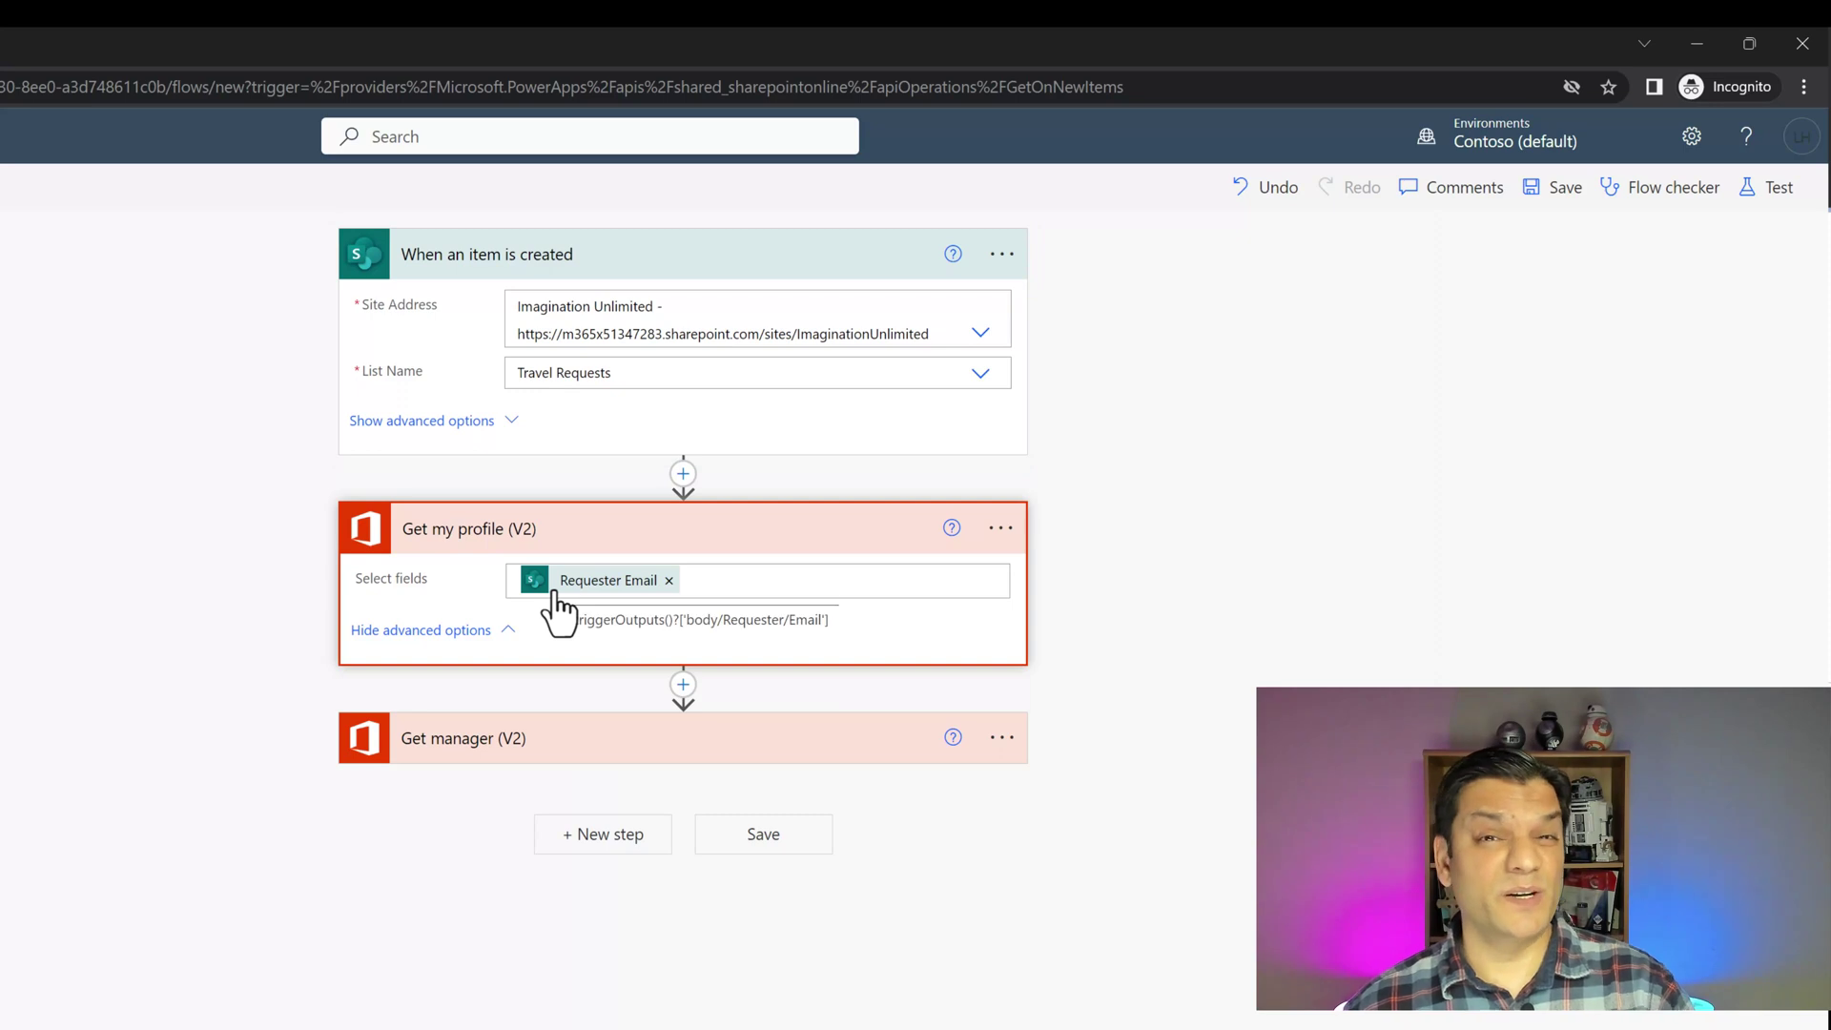
left_click(512, 748)
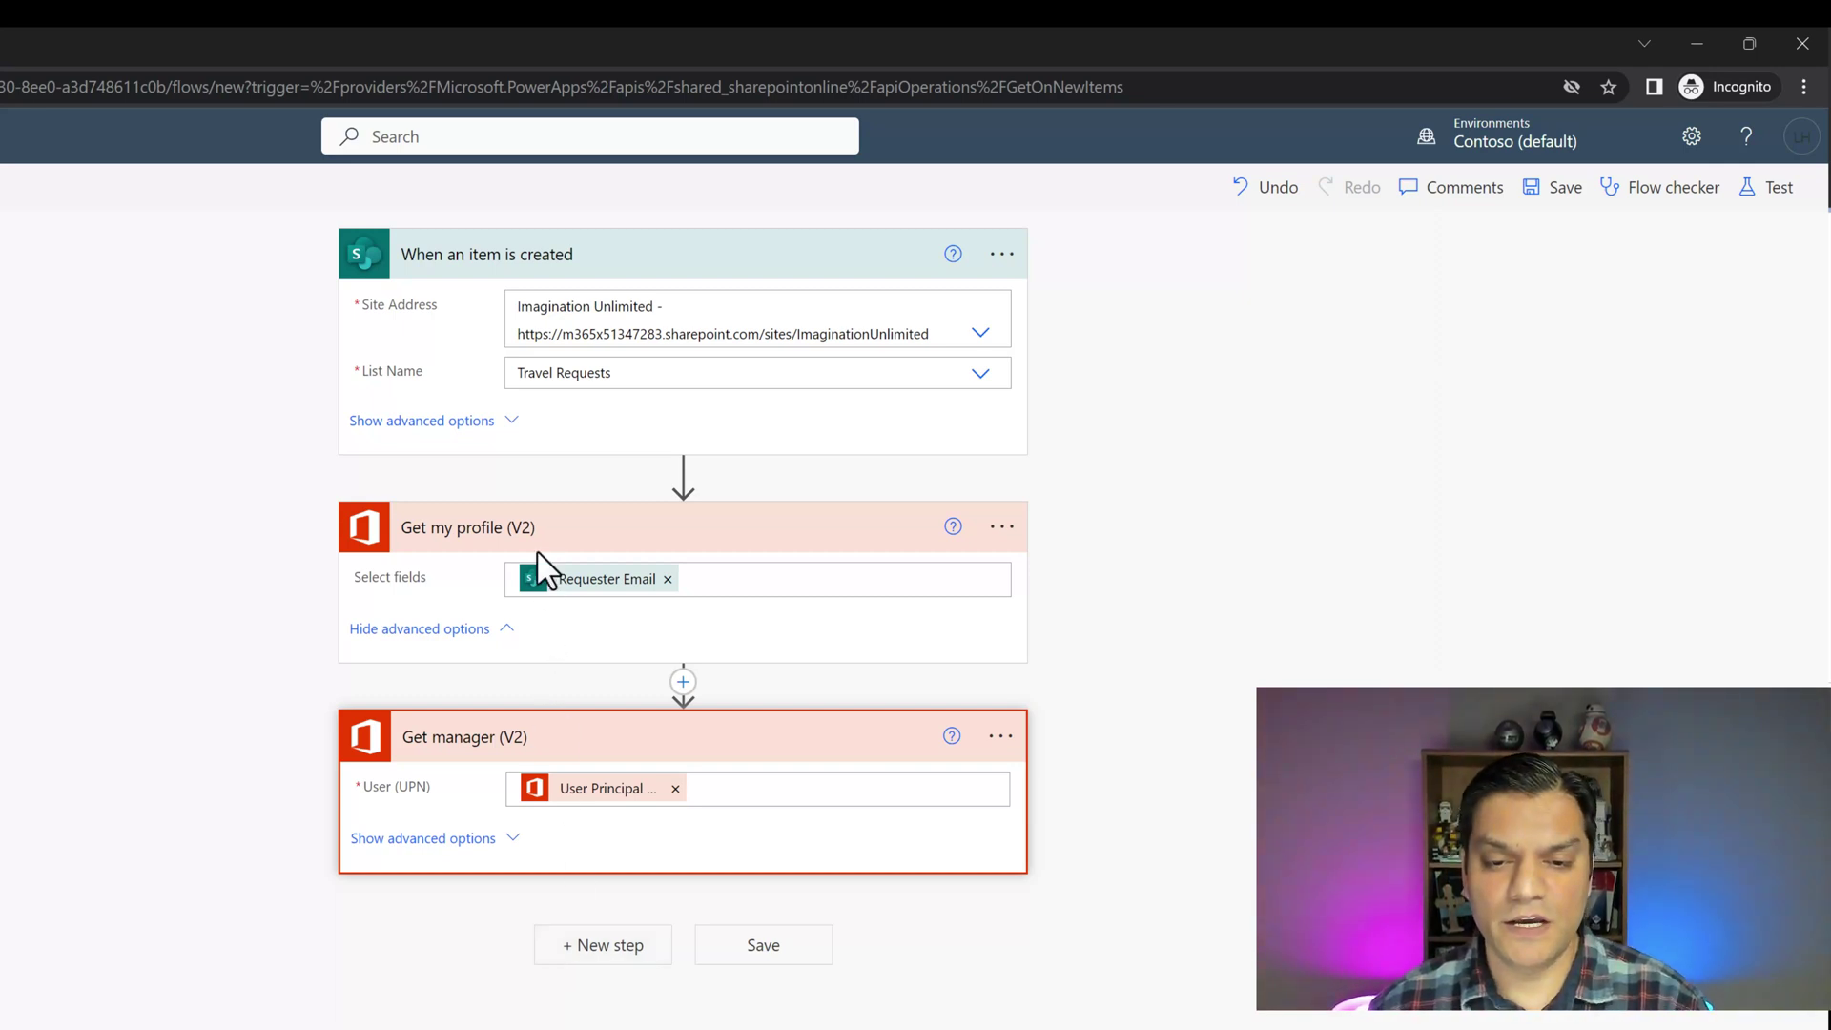
left_click(540, 307)
left_click(537, 272)
left_click(531, 354)
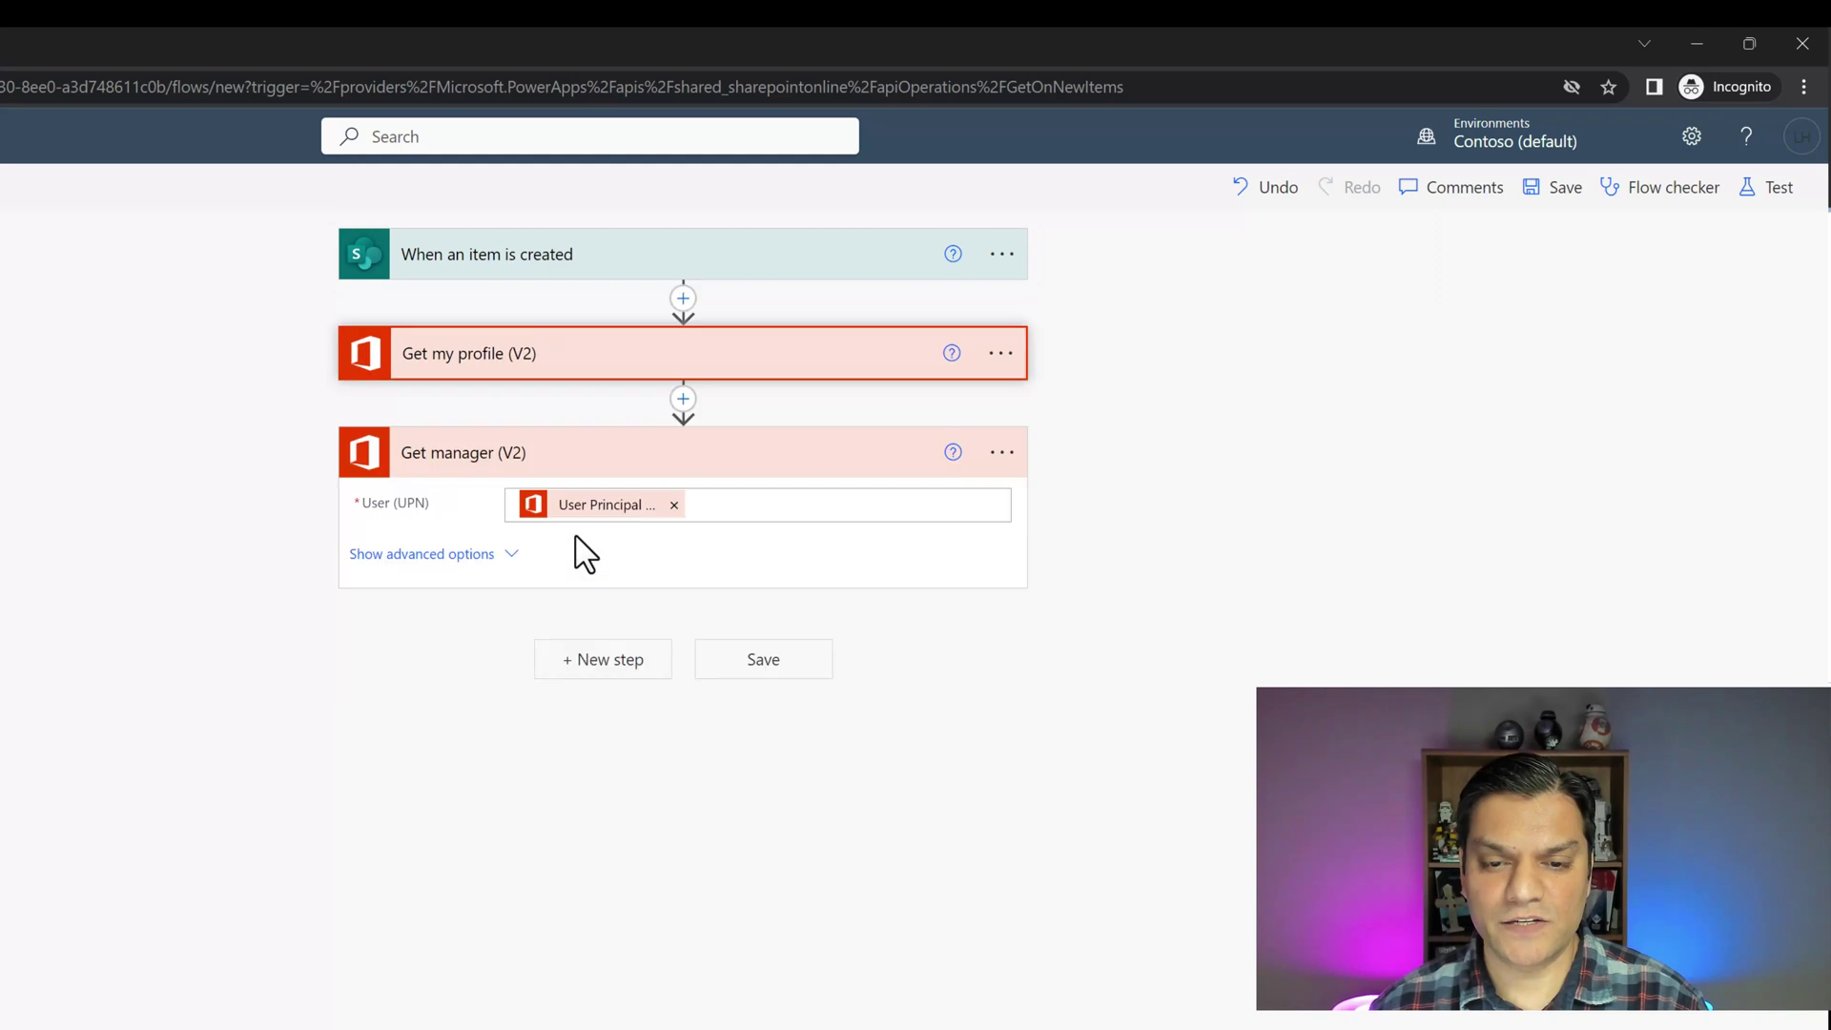
left_click(585, 456)
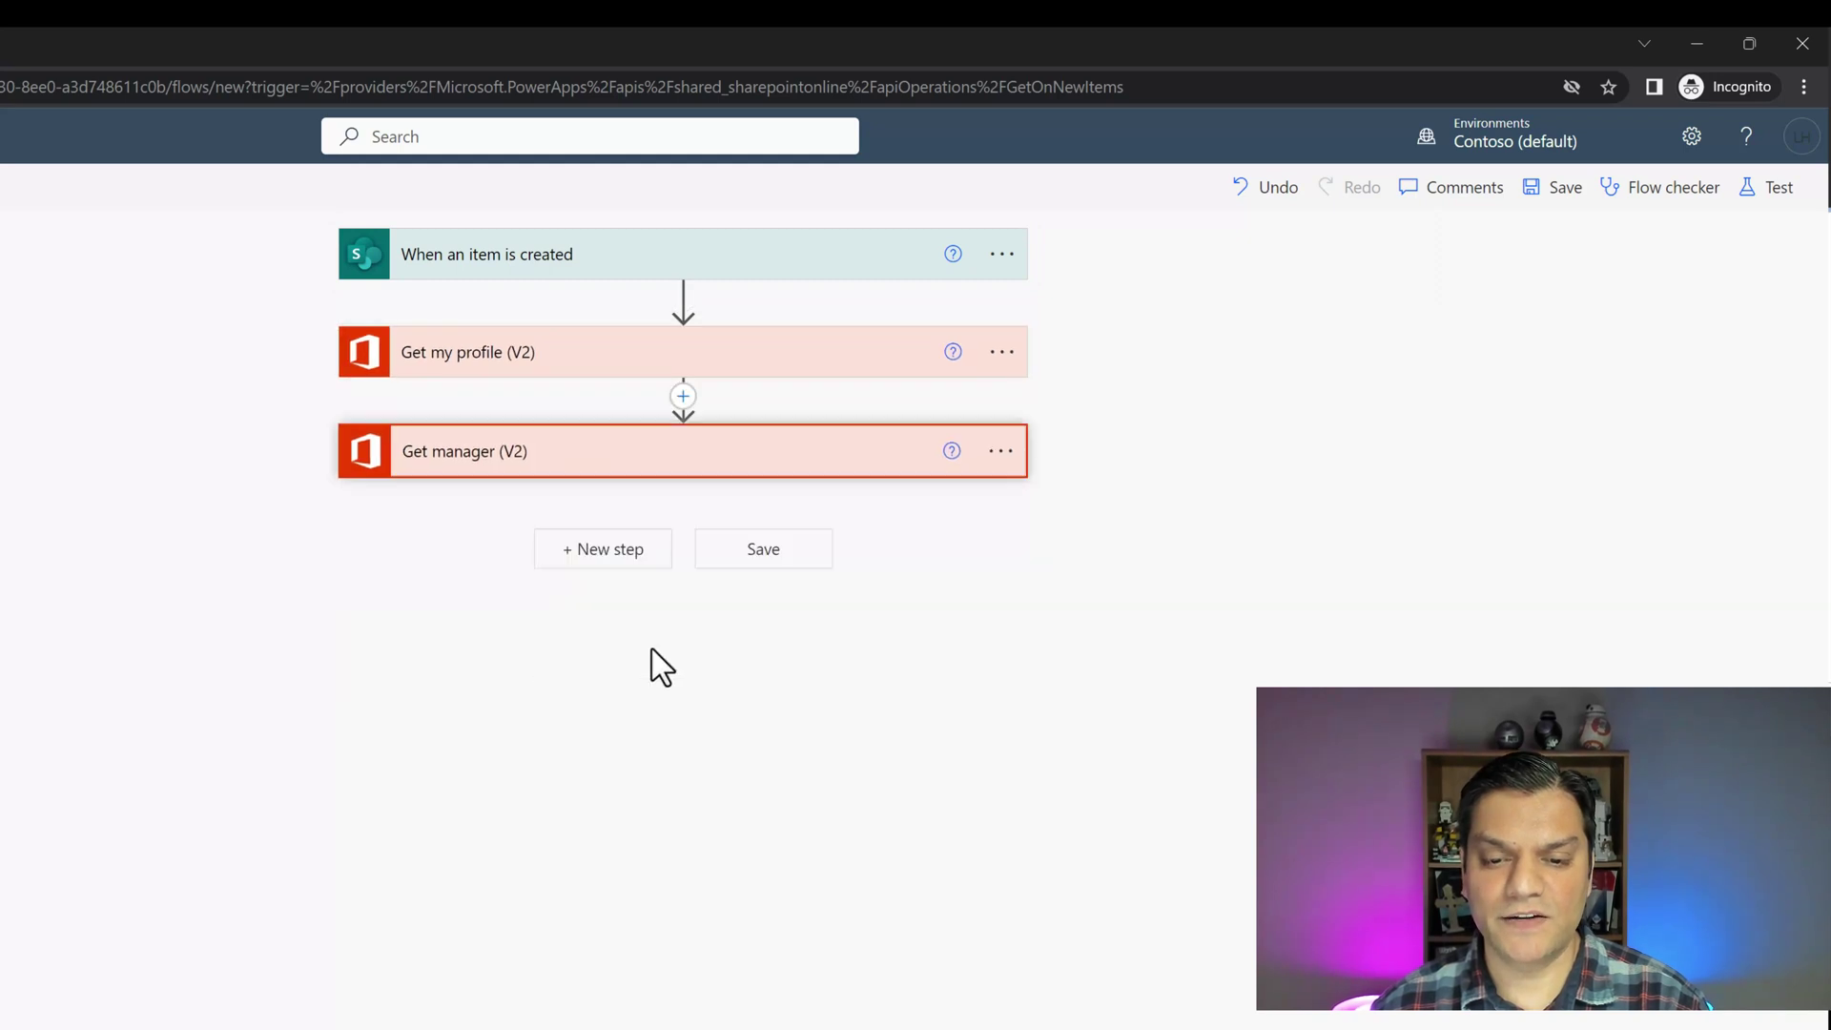
- Add the Office 365 Outlook action Send an email from a shared mailbox (V2) after Get manager (V2)
left_click(607, 554)
type("outlook")
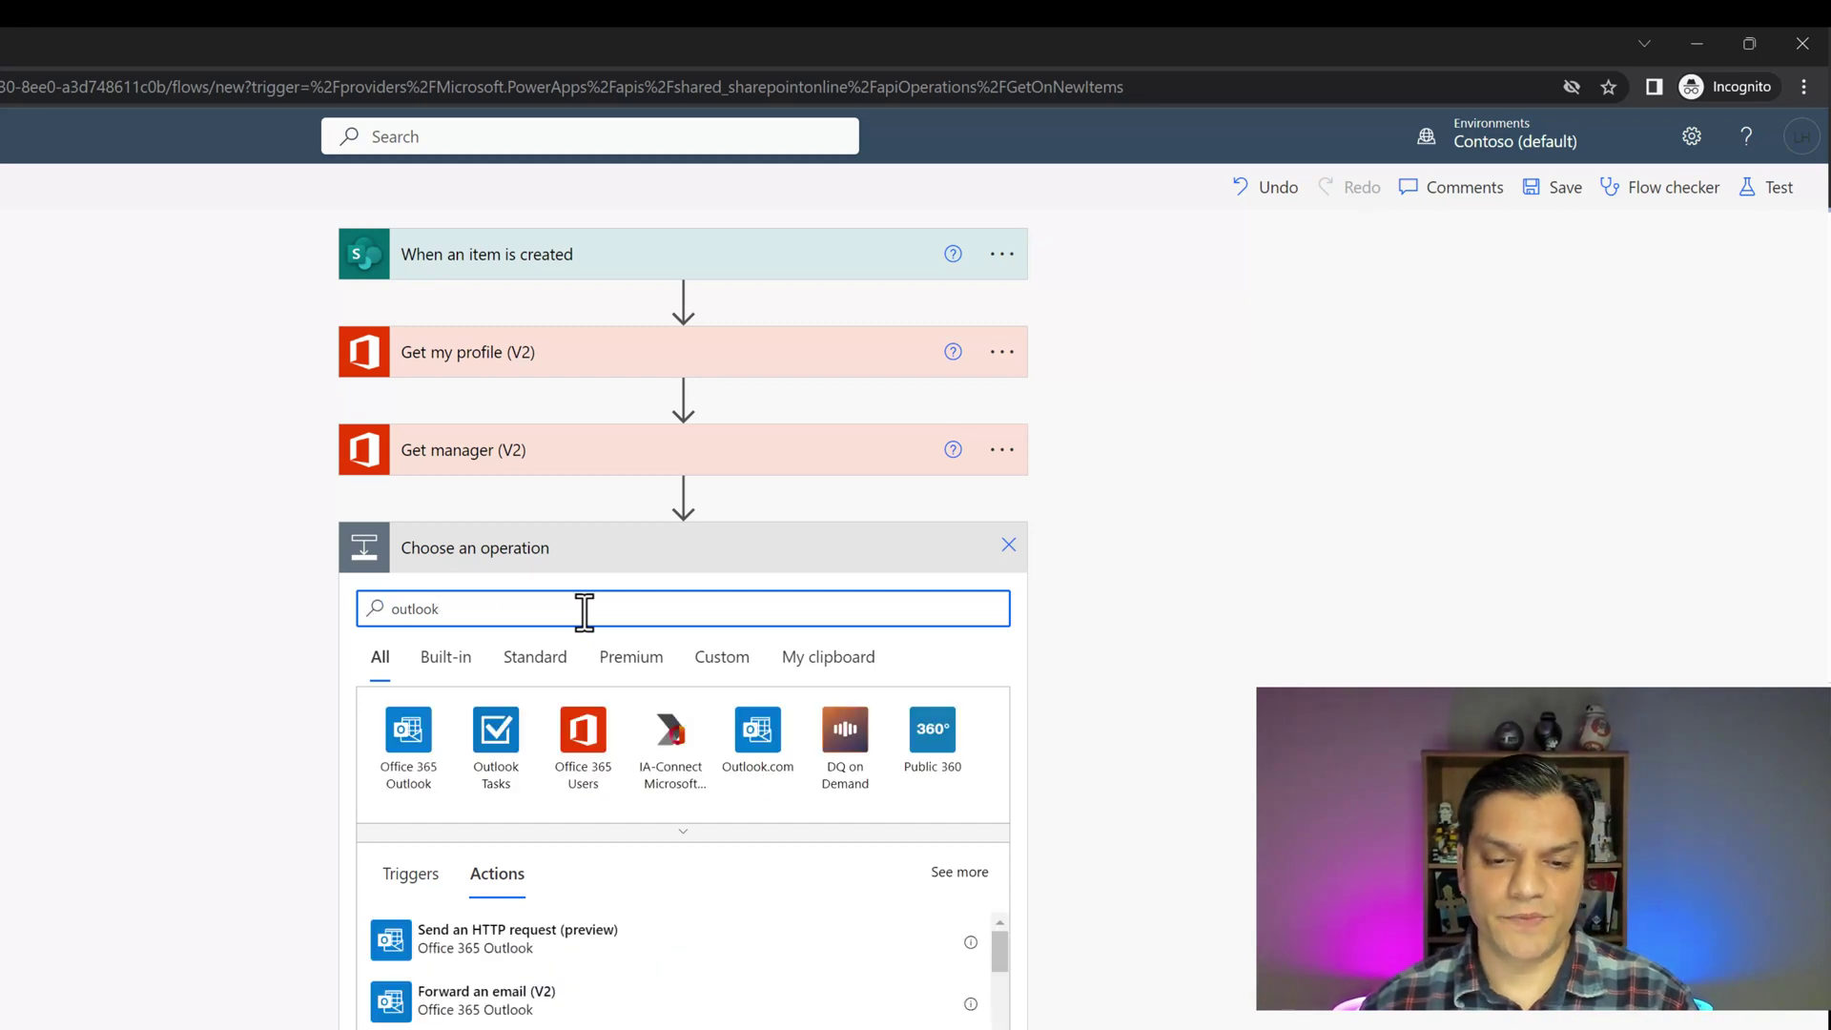
left_click(411, 780)
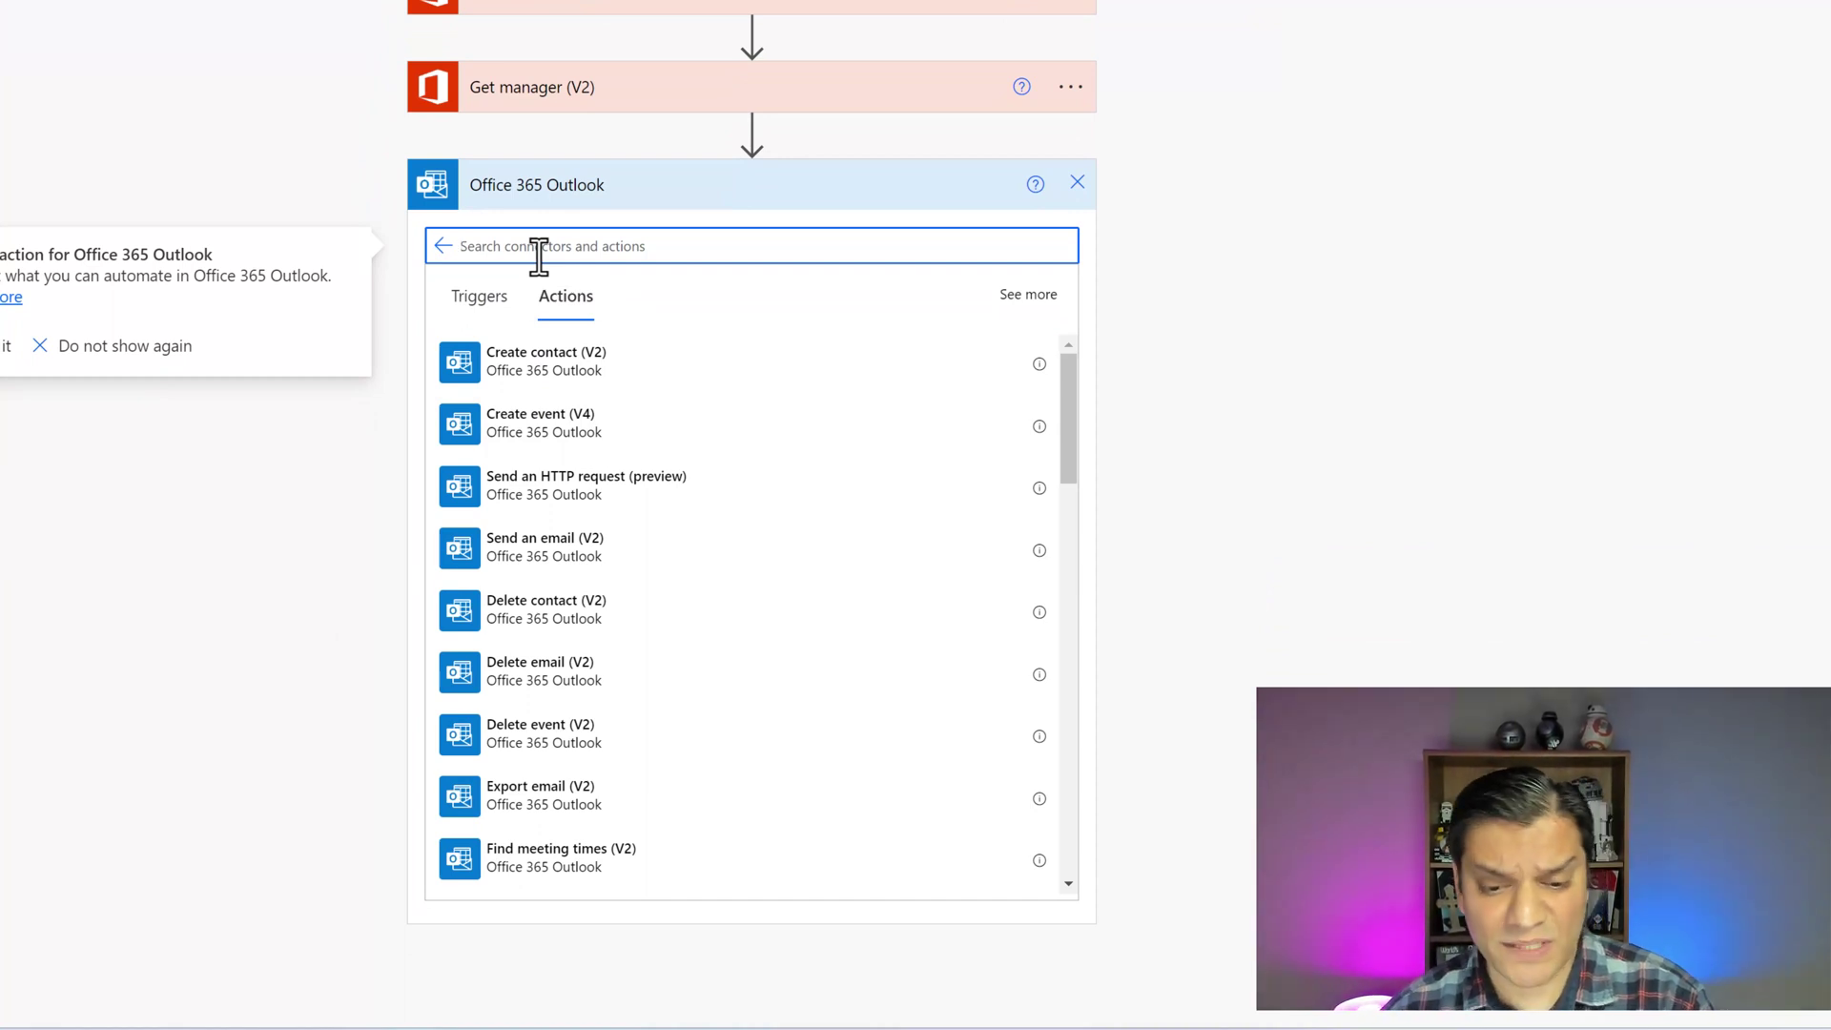
type("send")
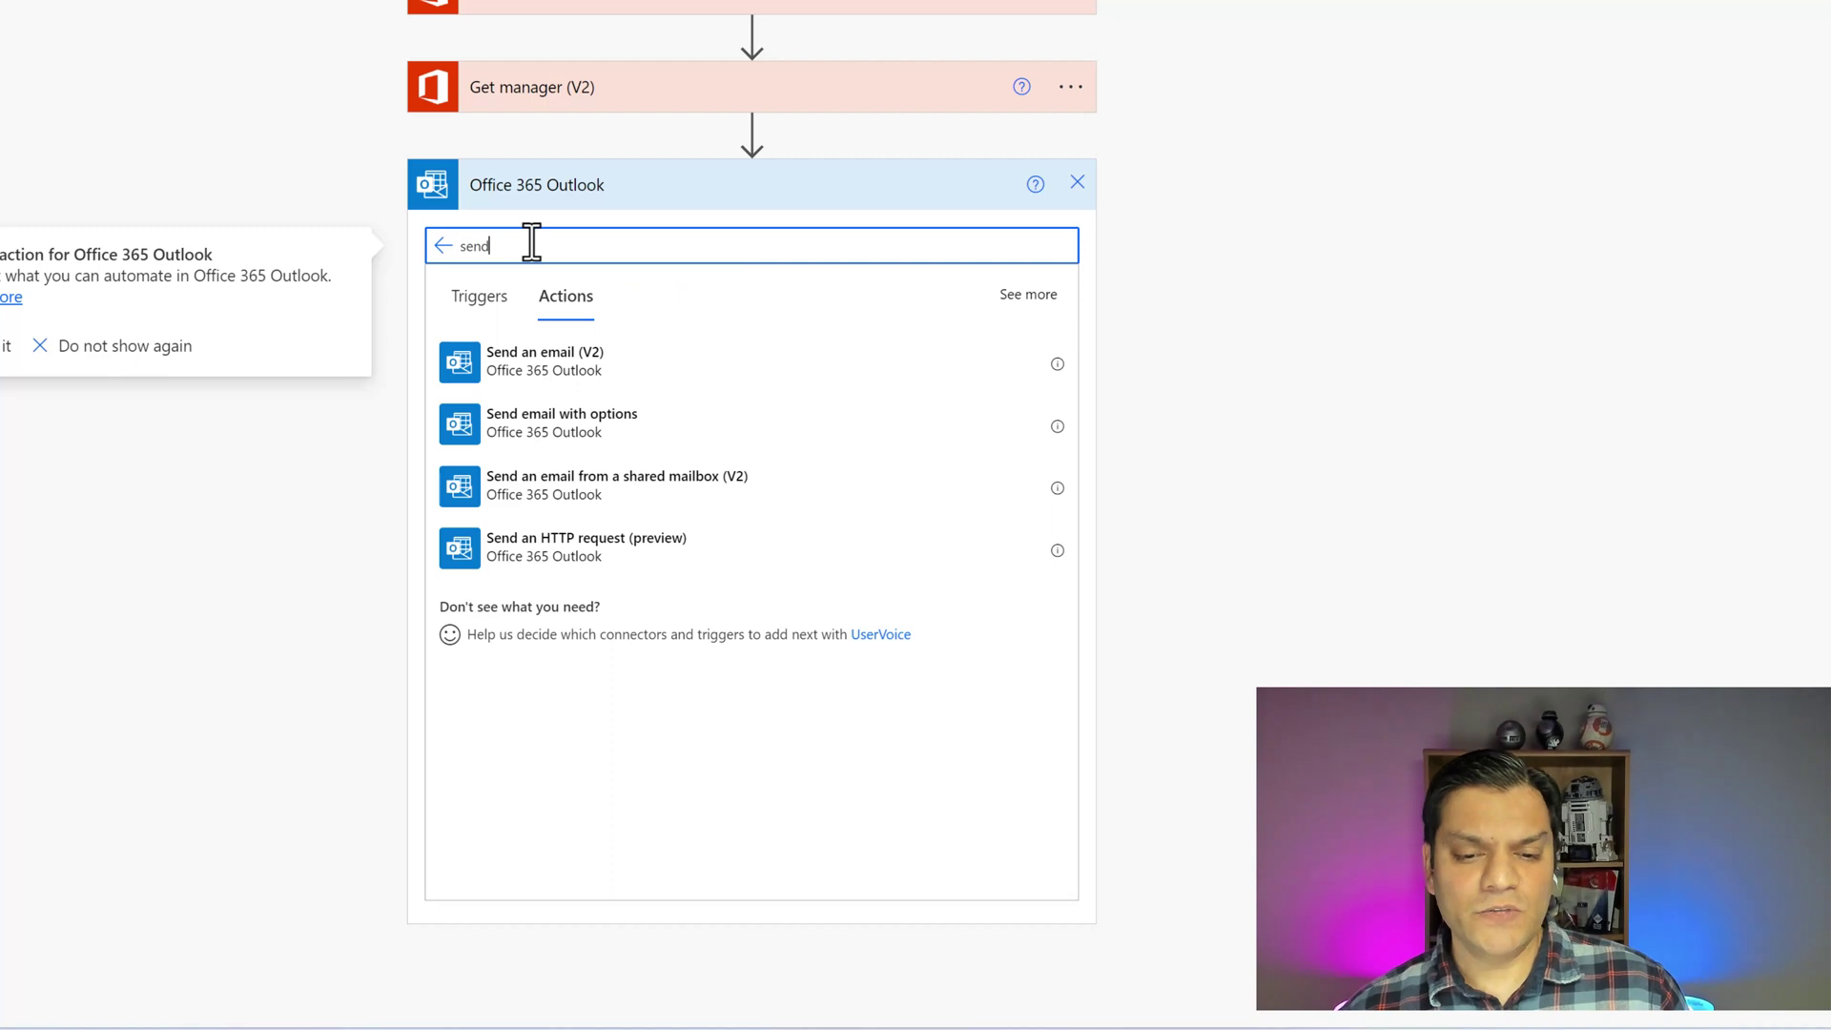
left_click(597, 486)
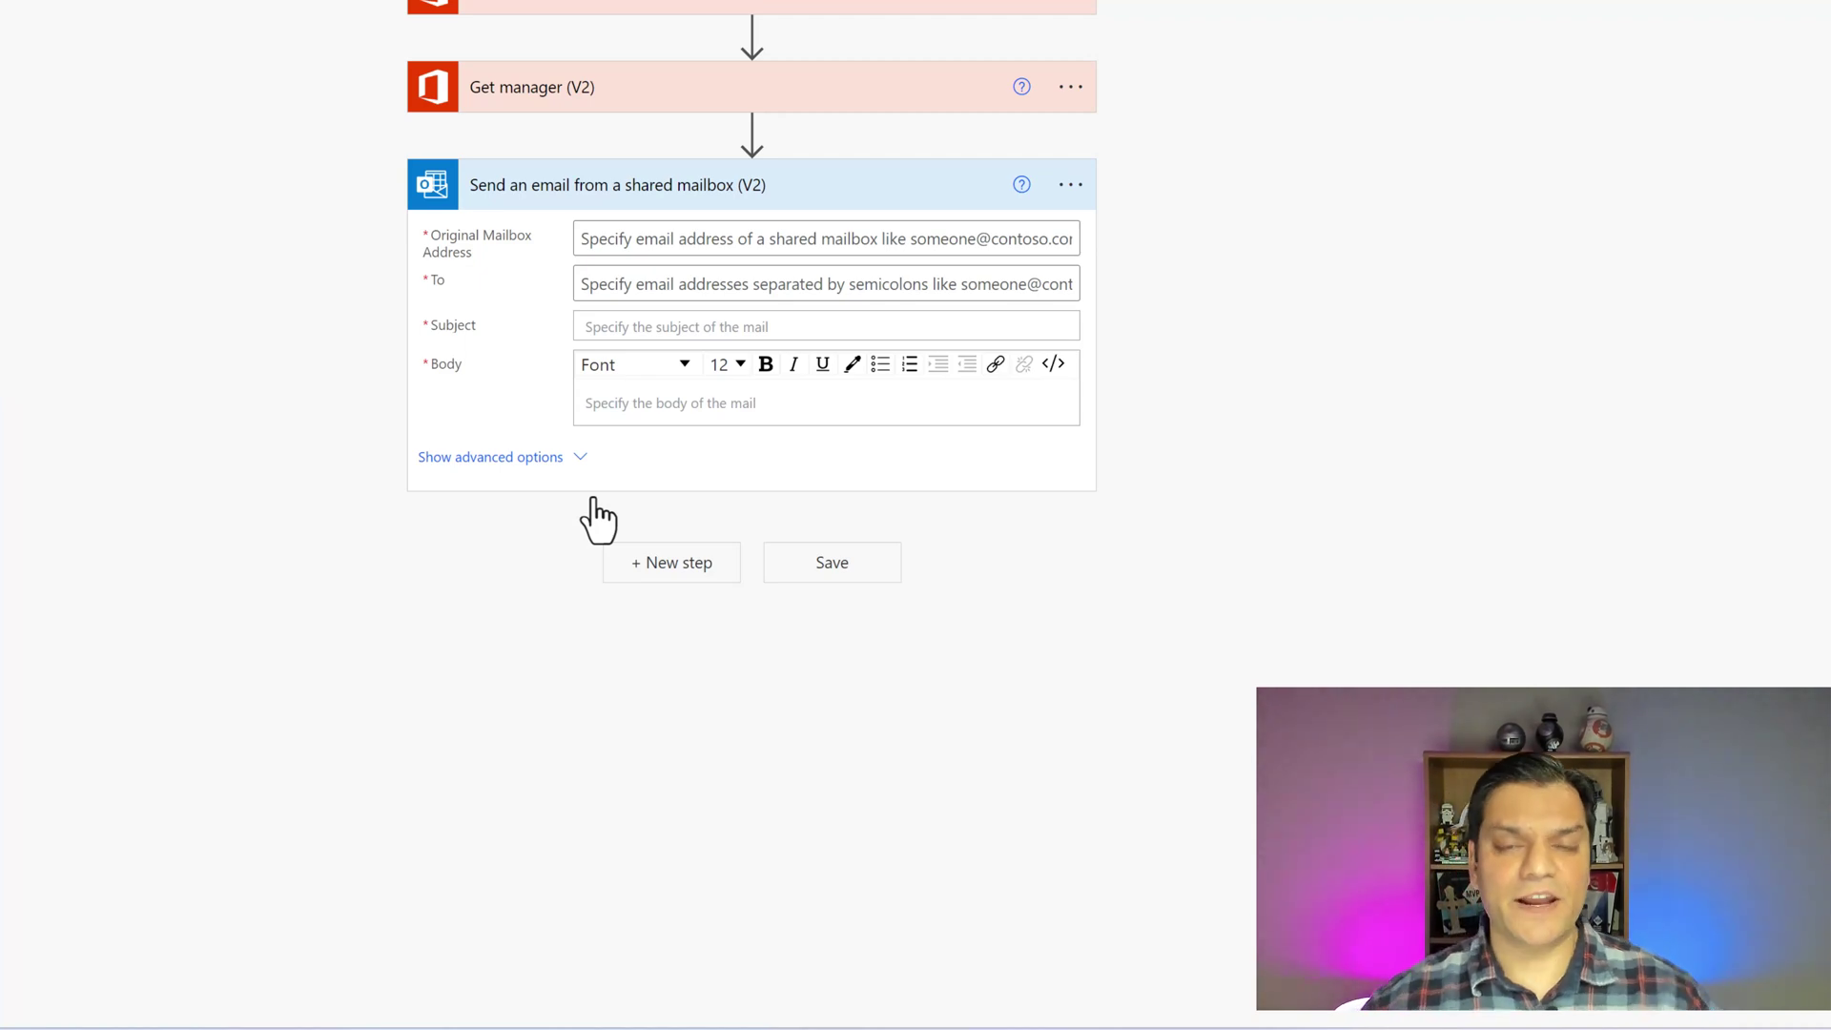
- Set the email action's Original Mailbox Address to the Imagination Unlimited shared mailbox
left_click(853, 237)
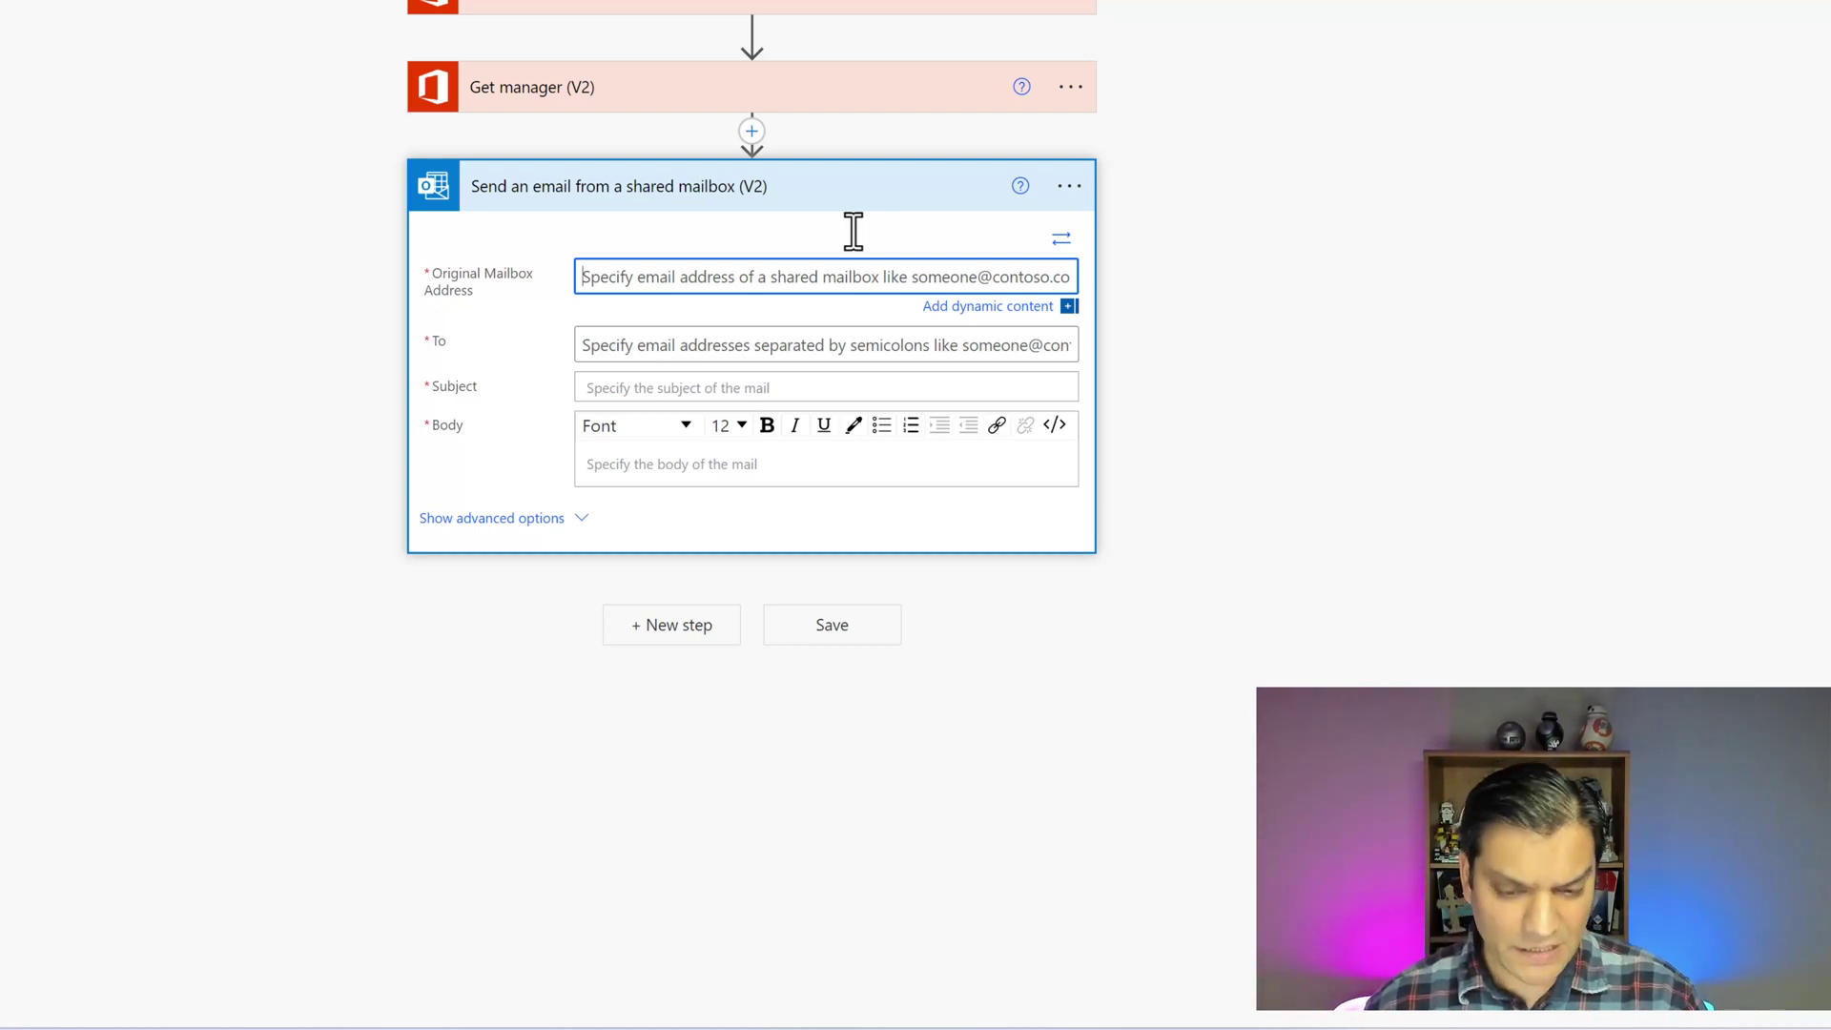
key("ctrl+v")
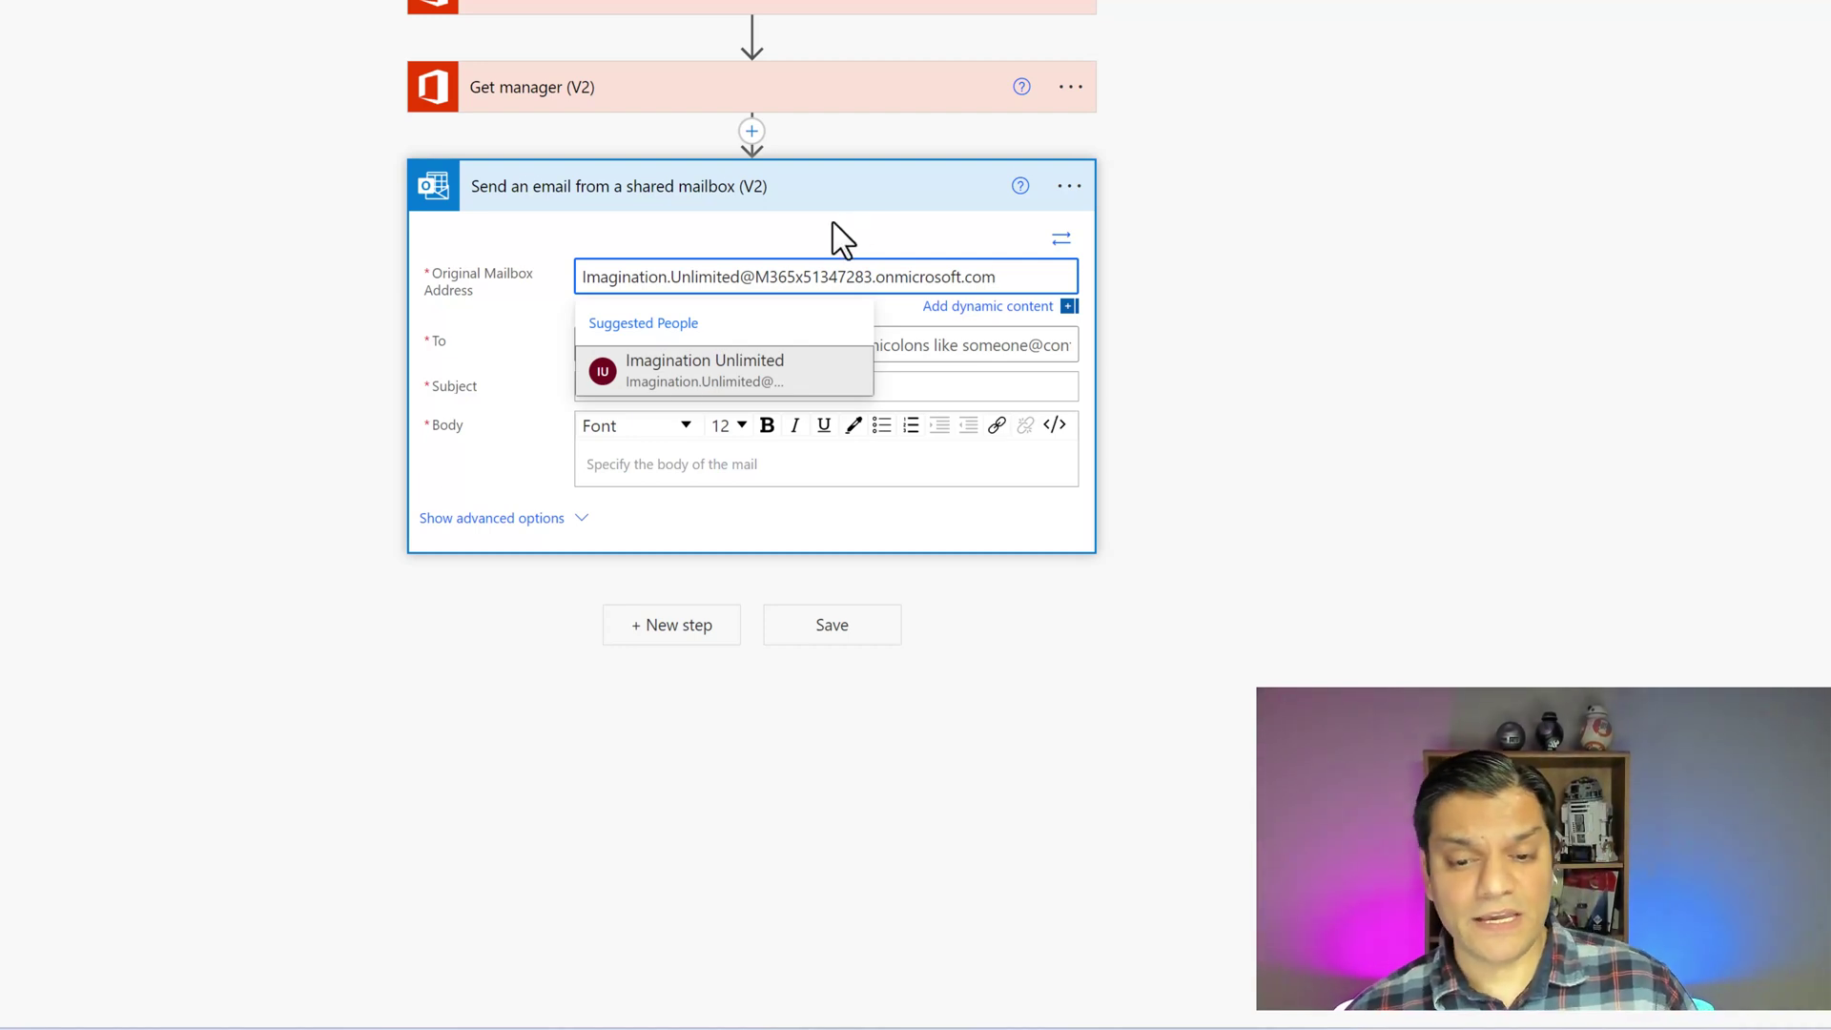
left_click(648, 372)
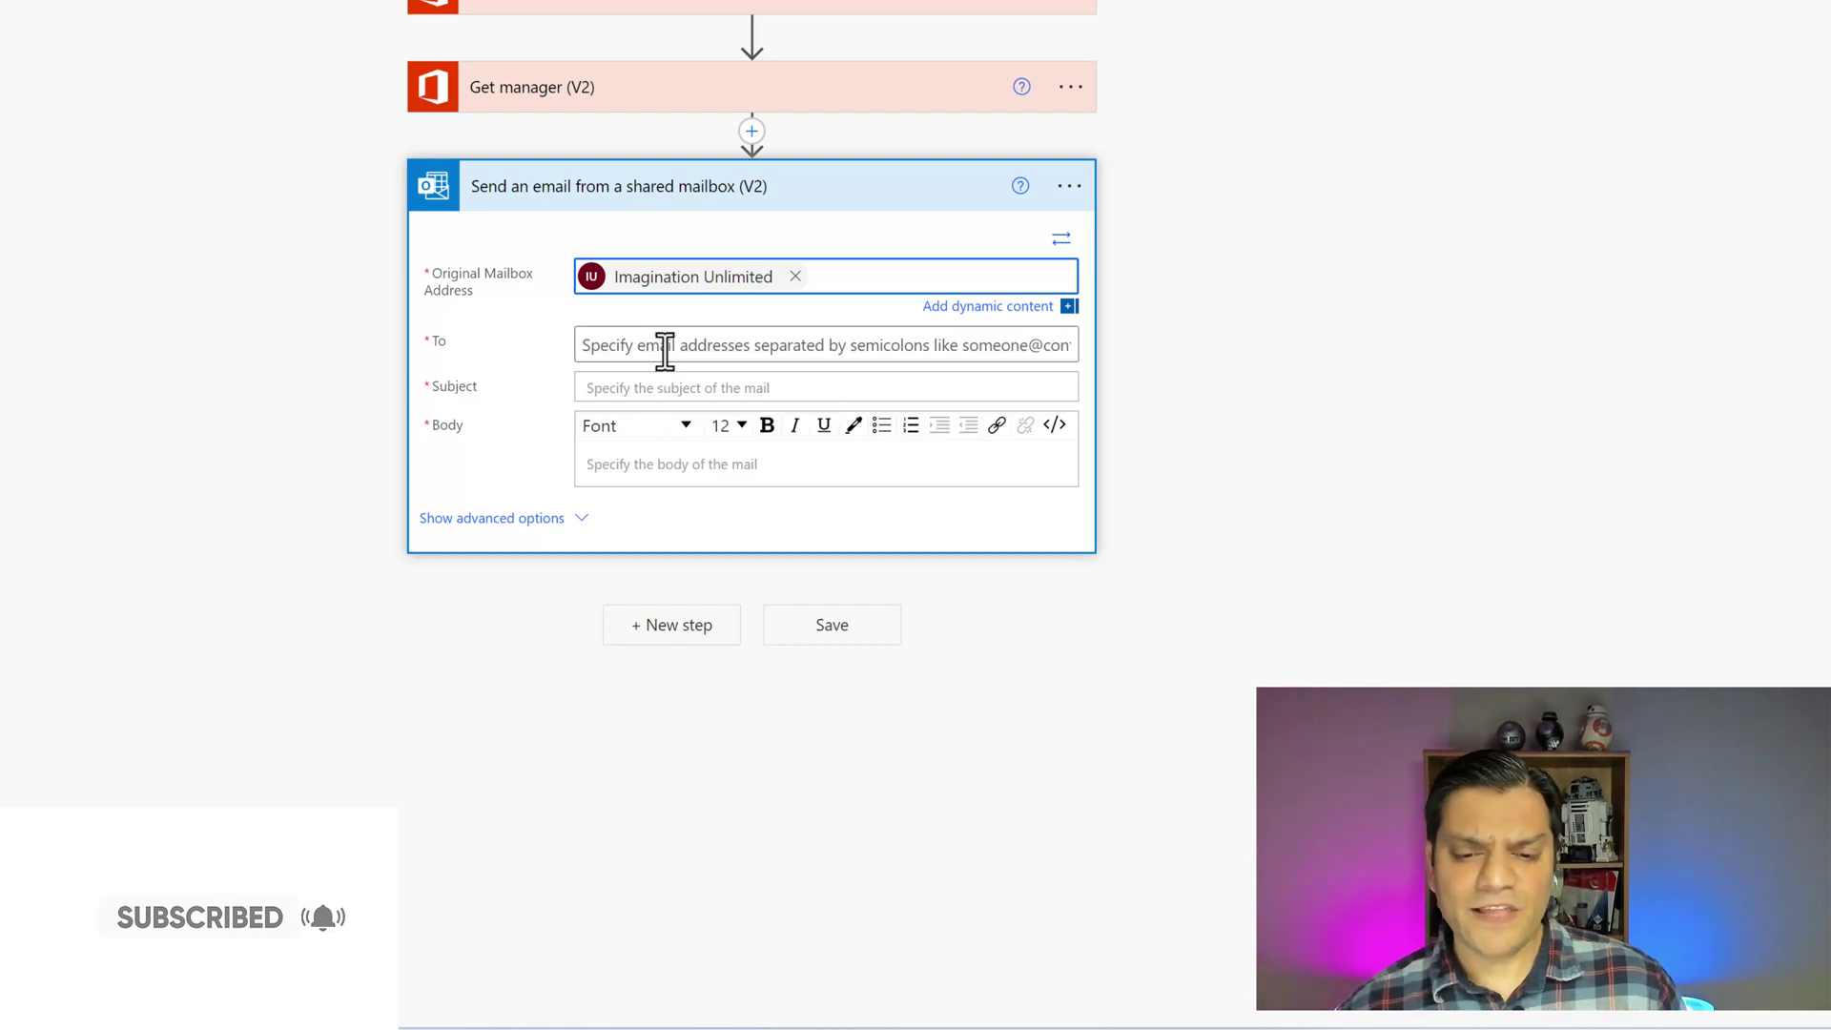
- Set the email's To field to the dynamic Mail value from Get manager (V2)
left_click(665, 351)
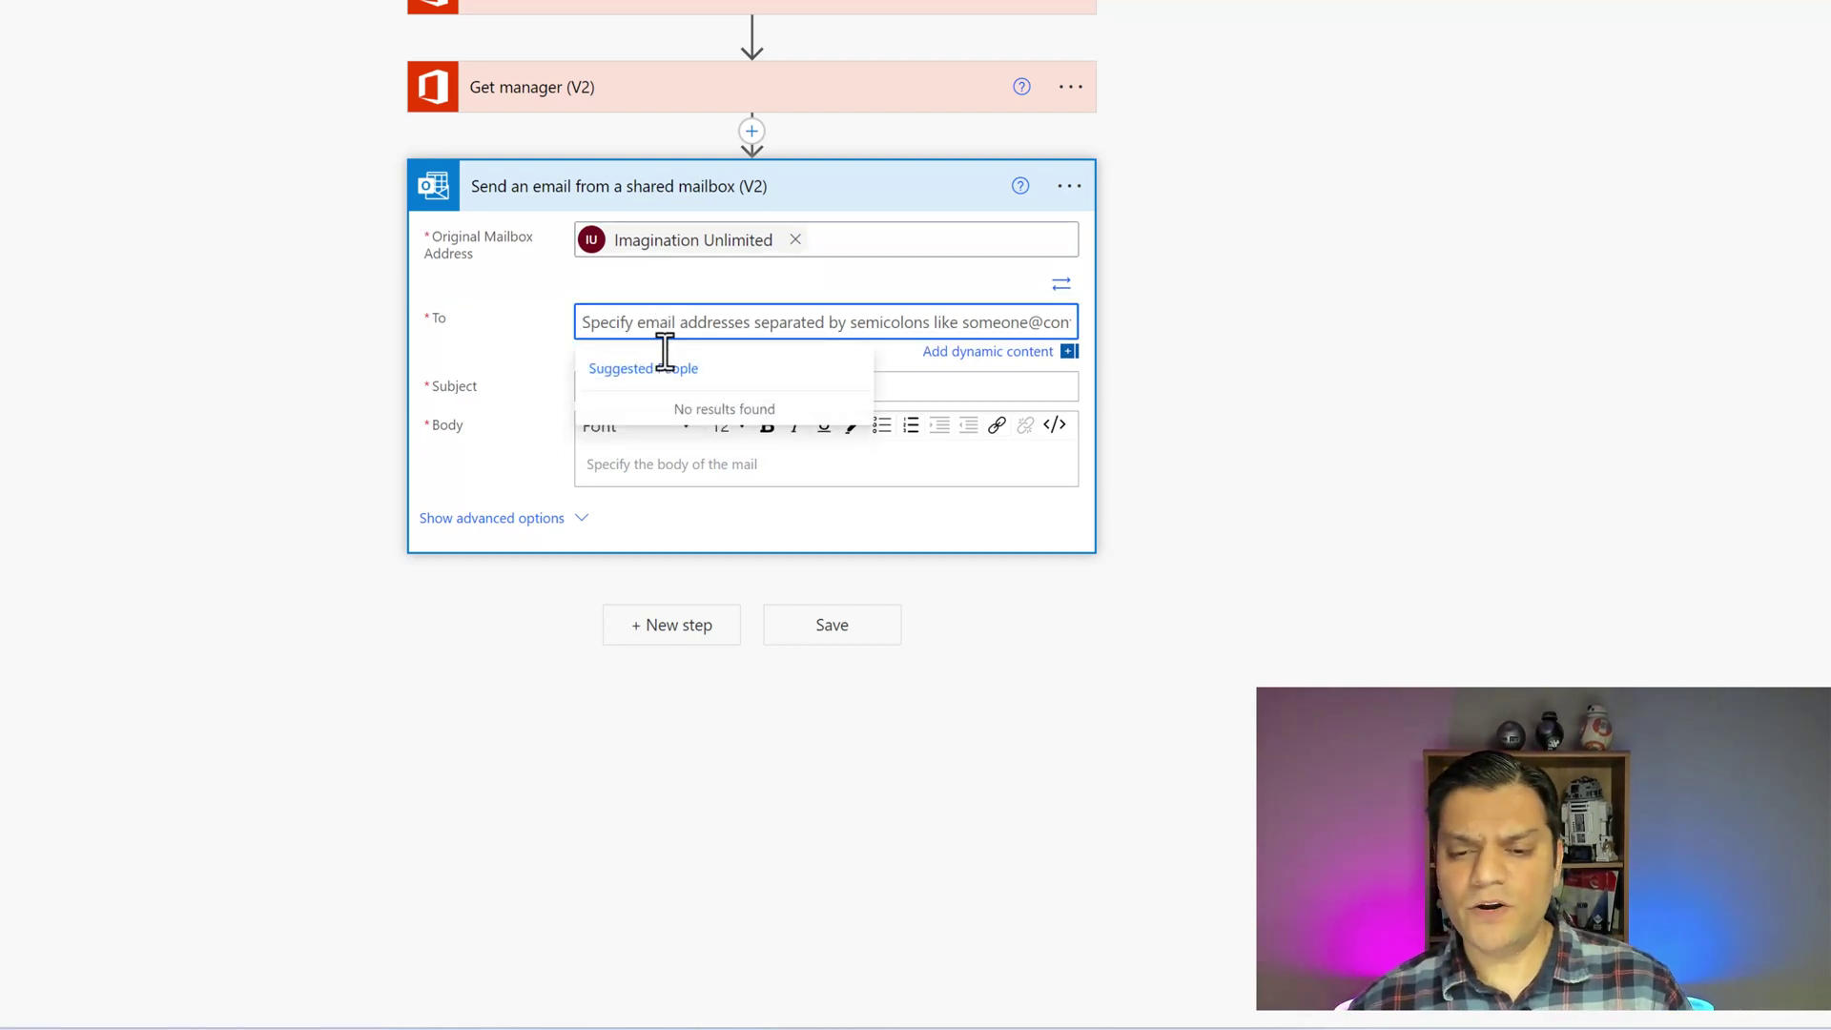
left_click(1061, 284)
left_click(1271, 605)
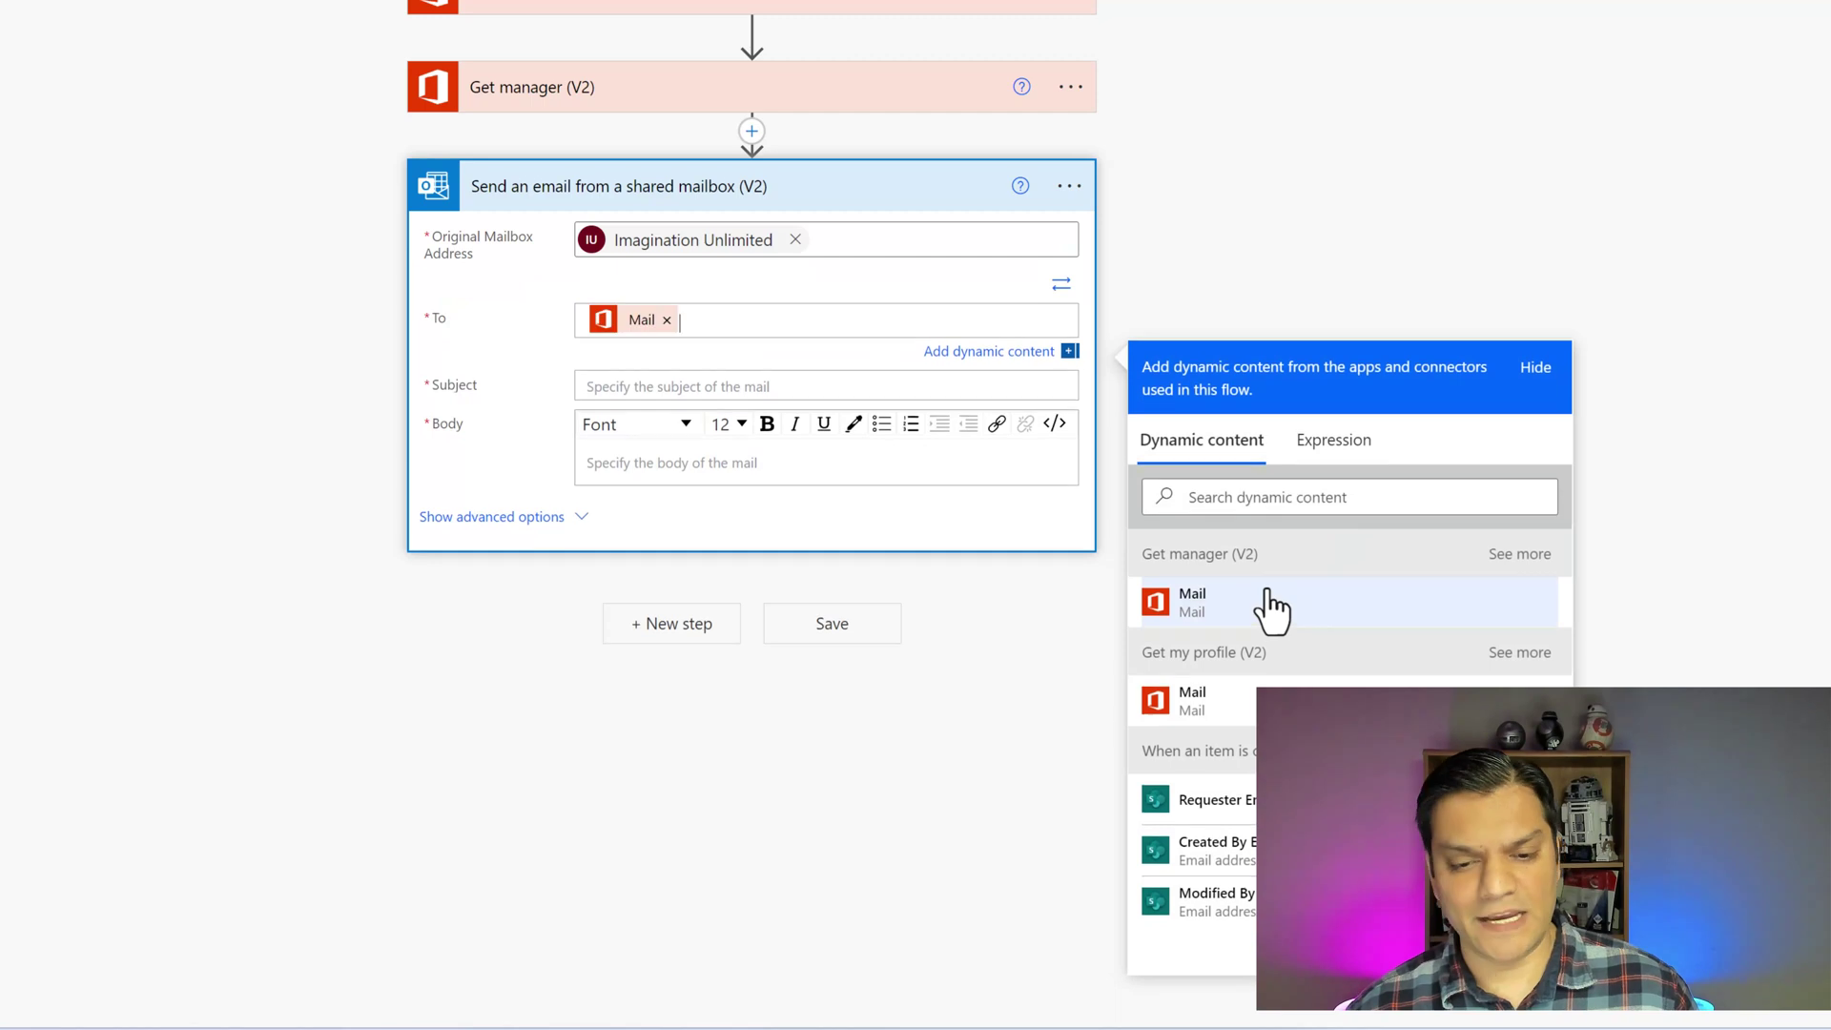
left_click(870, 393)
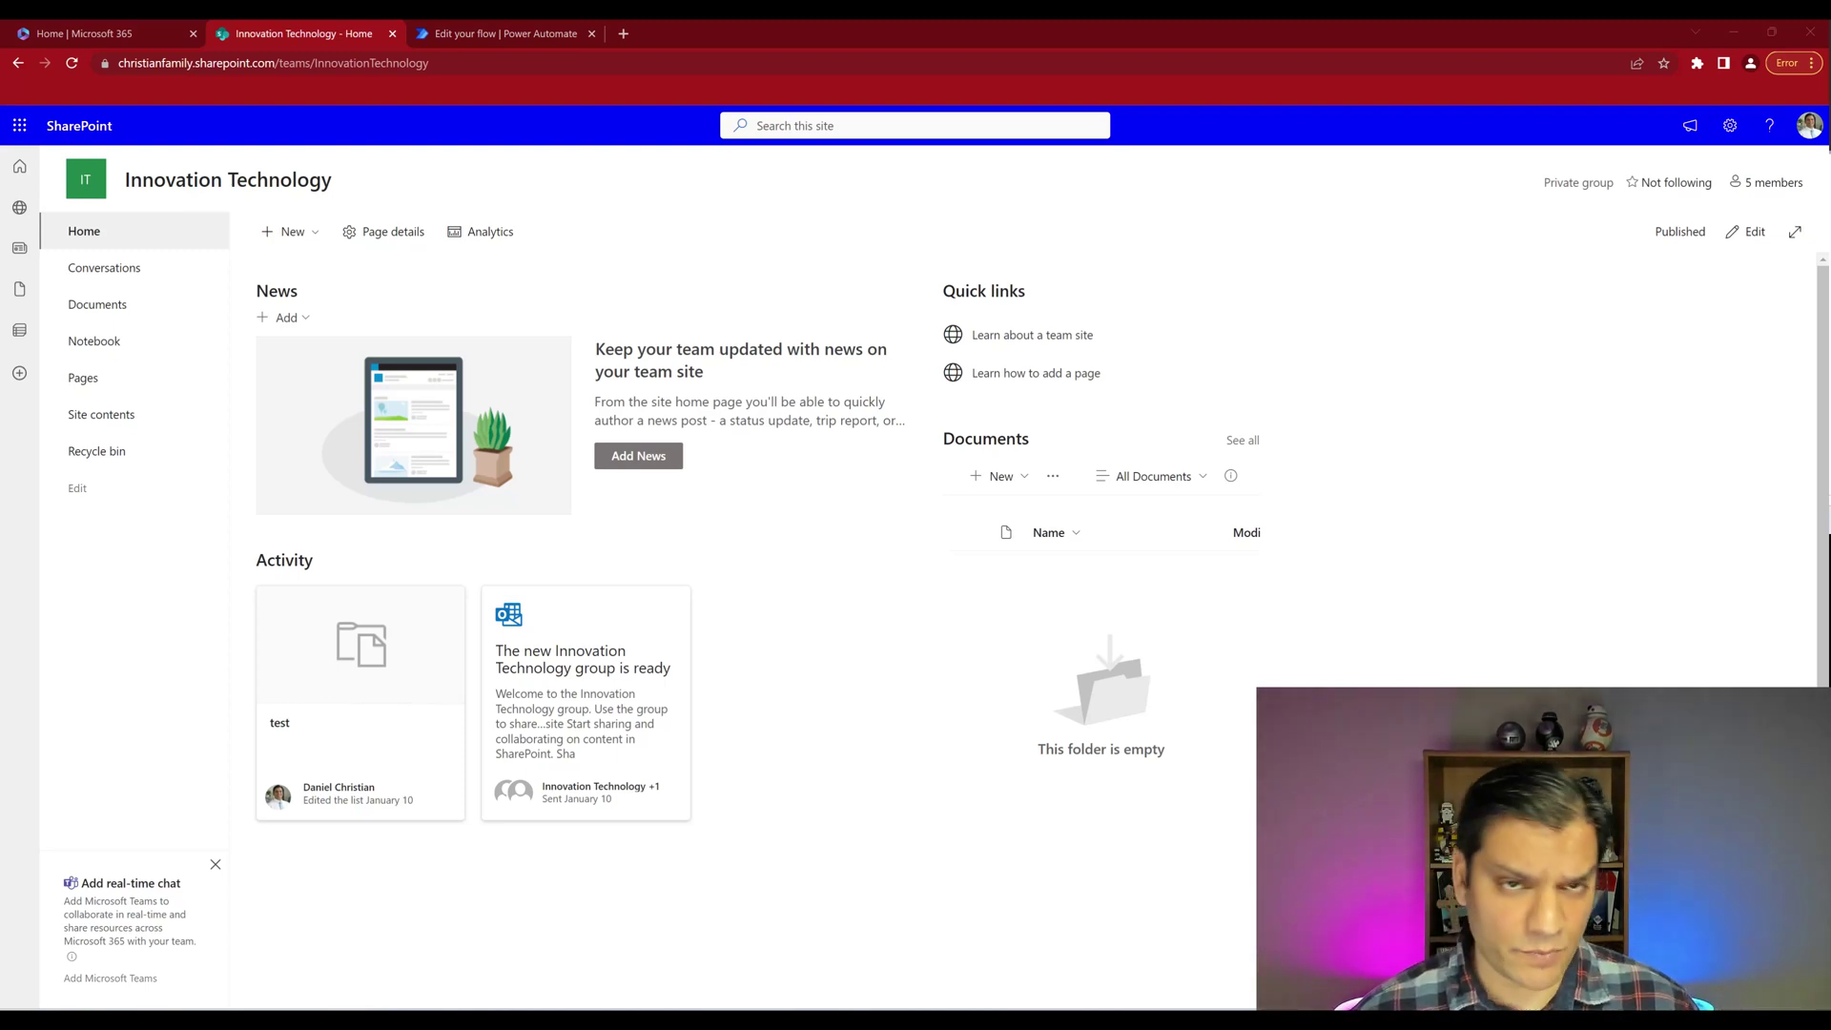
- In the Power Automate flow that sends email with an HTTP action, examine the When an item is created trigger's site and list
left_click(456, 29)
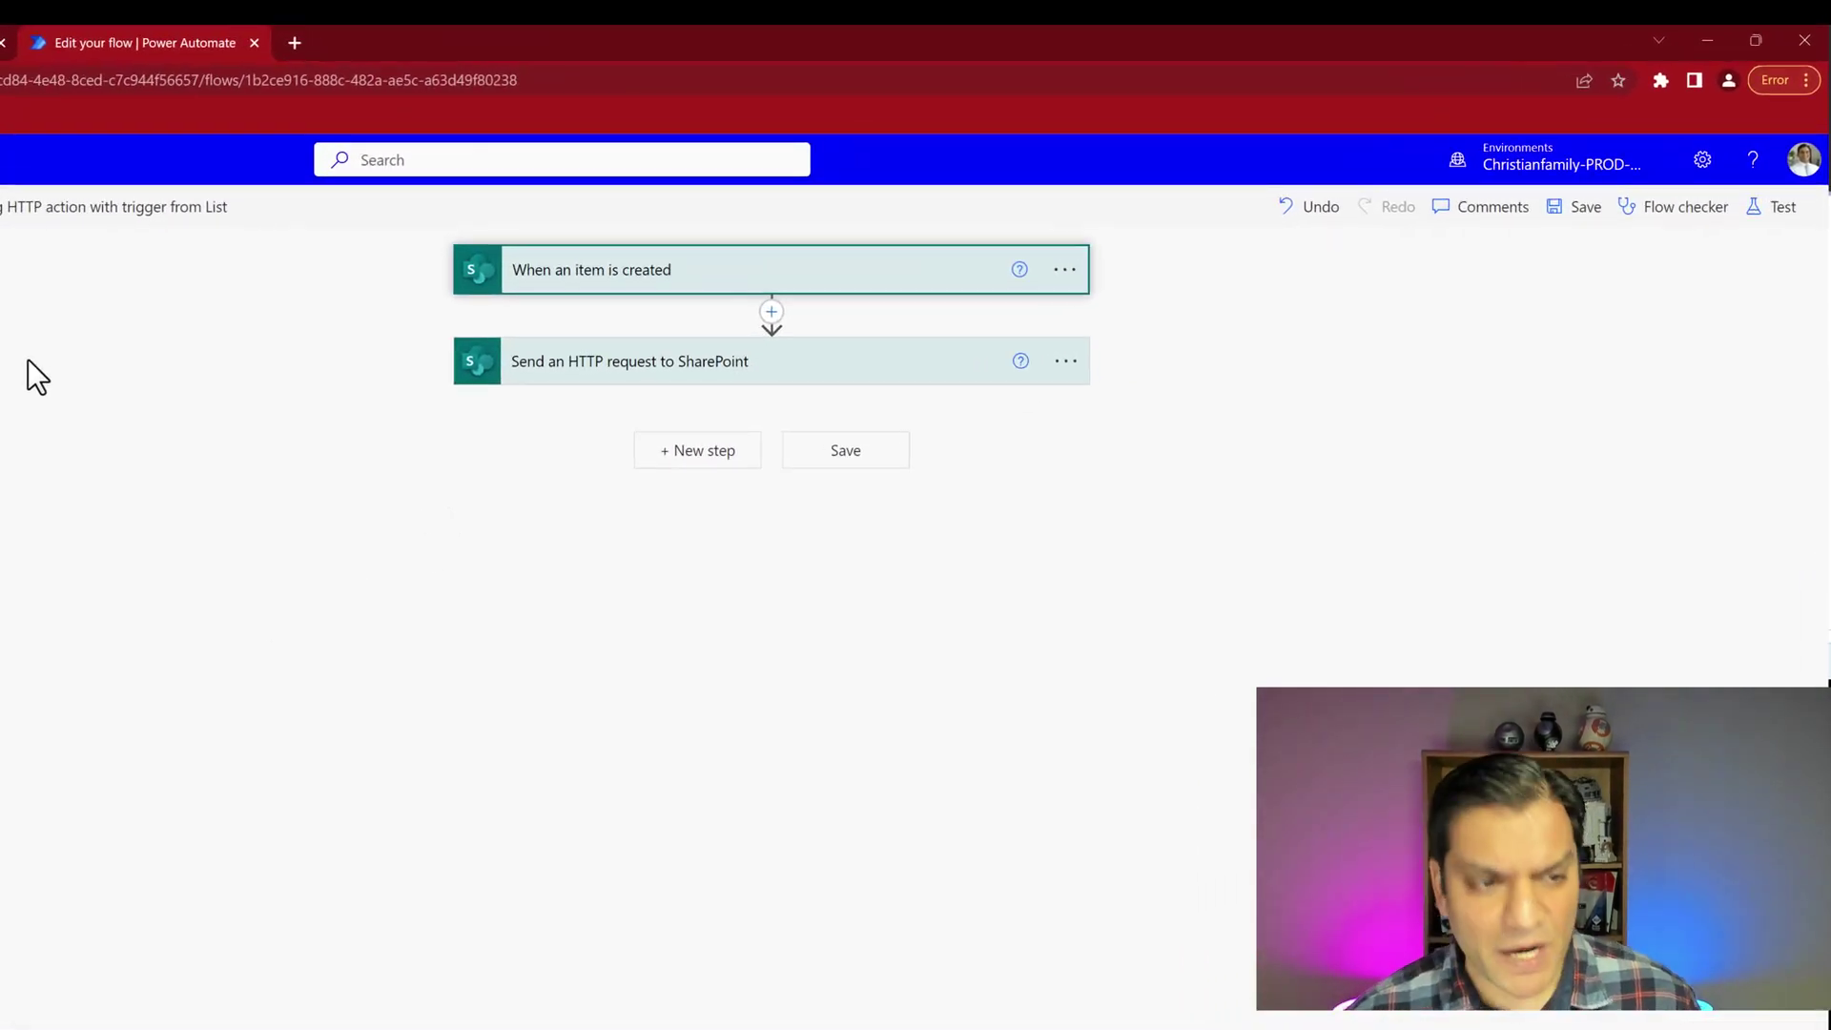
left_click(624, 303)
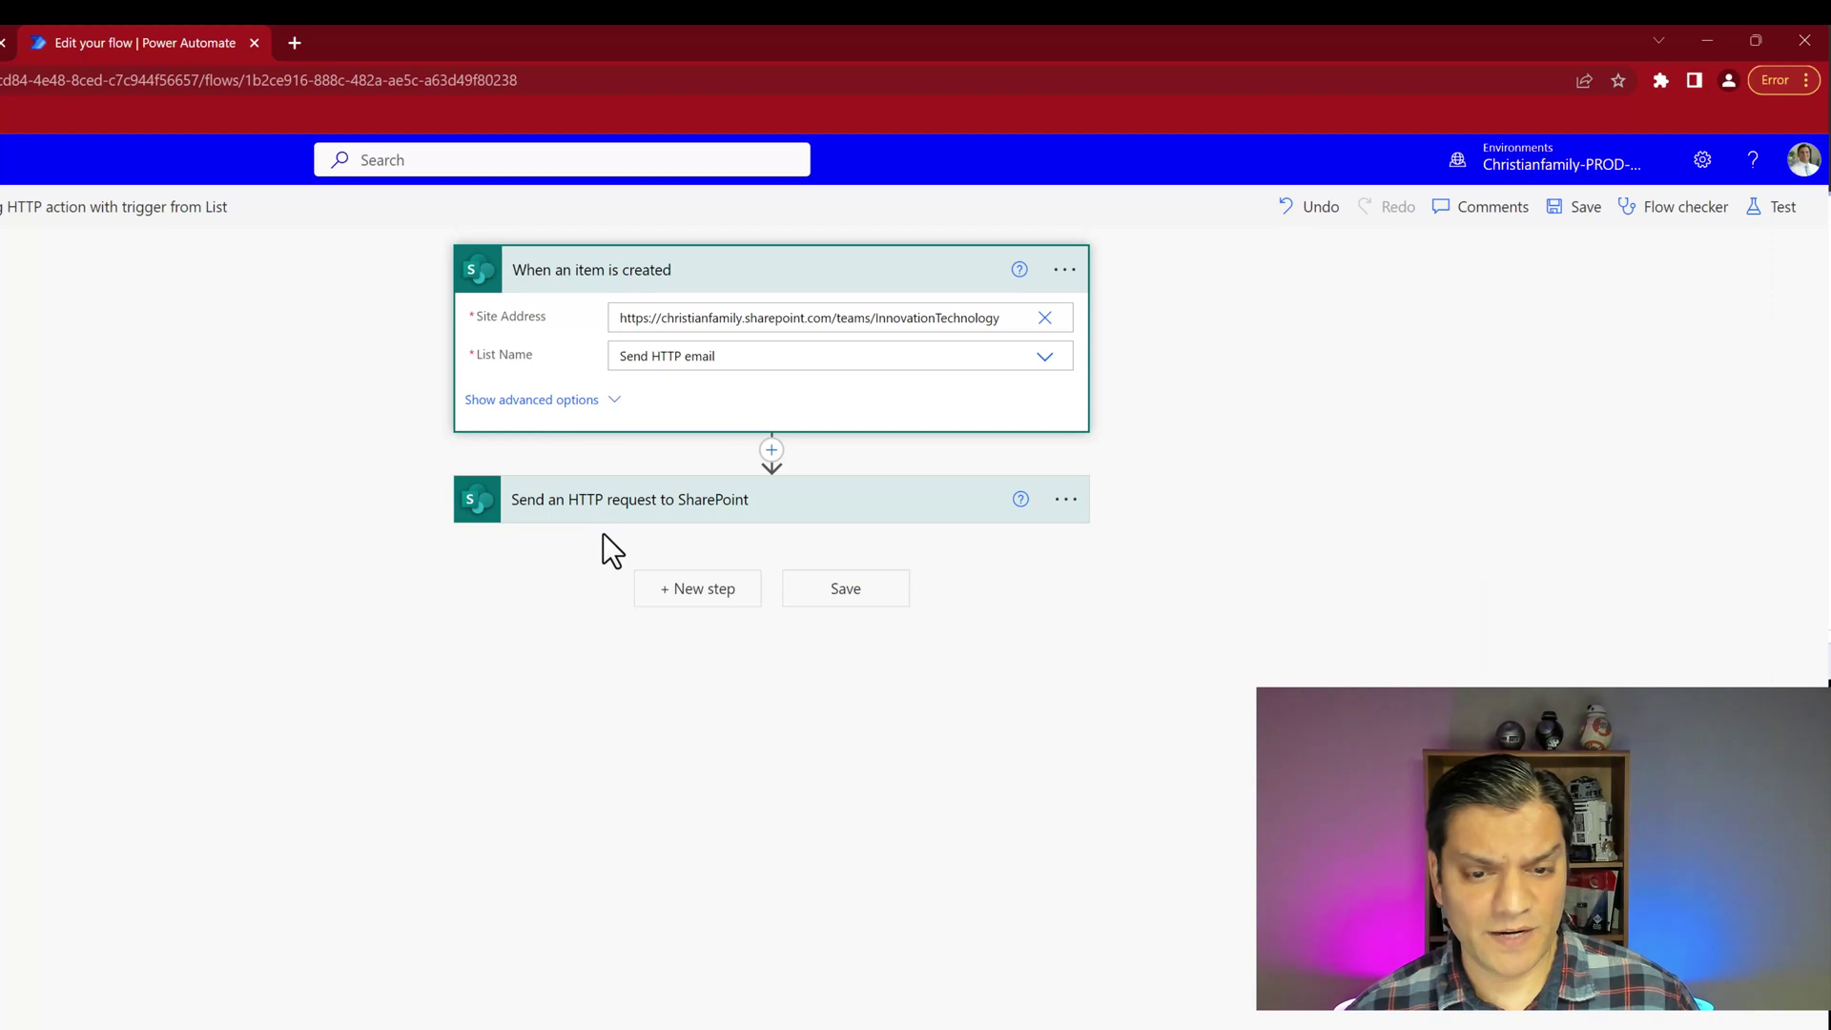
- Search the SharePoint connector's actions for "send" in a new flow step, and discard that step without choosing an action
left_click(691, 611)
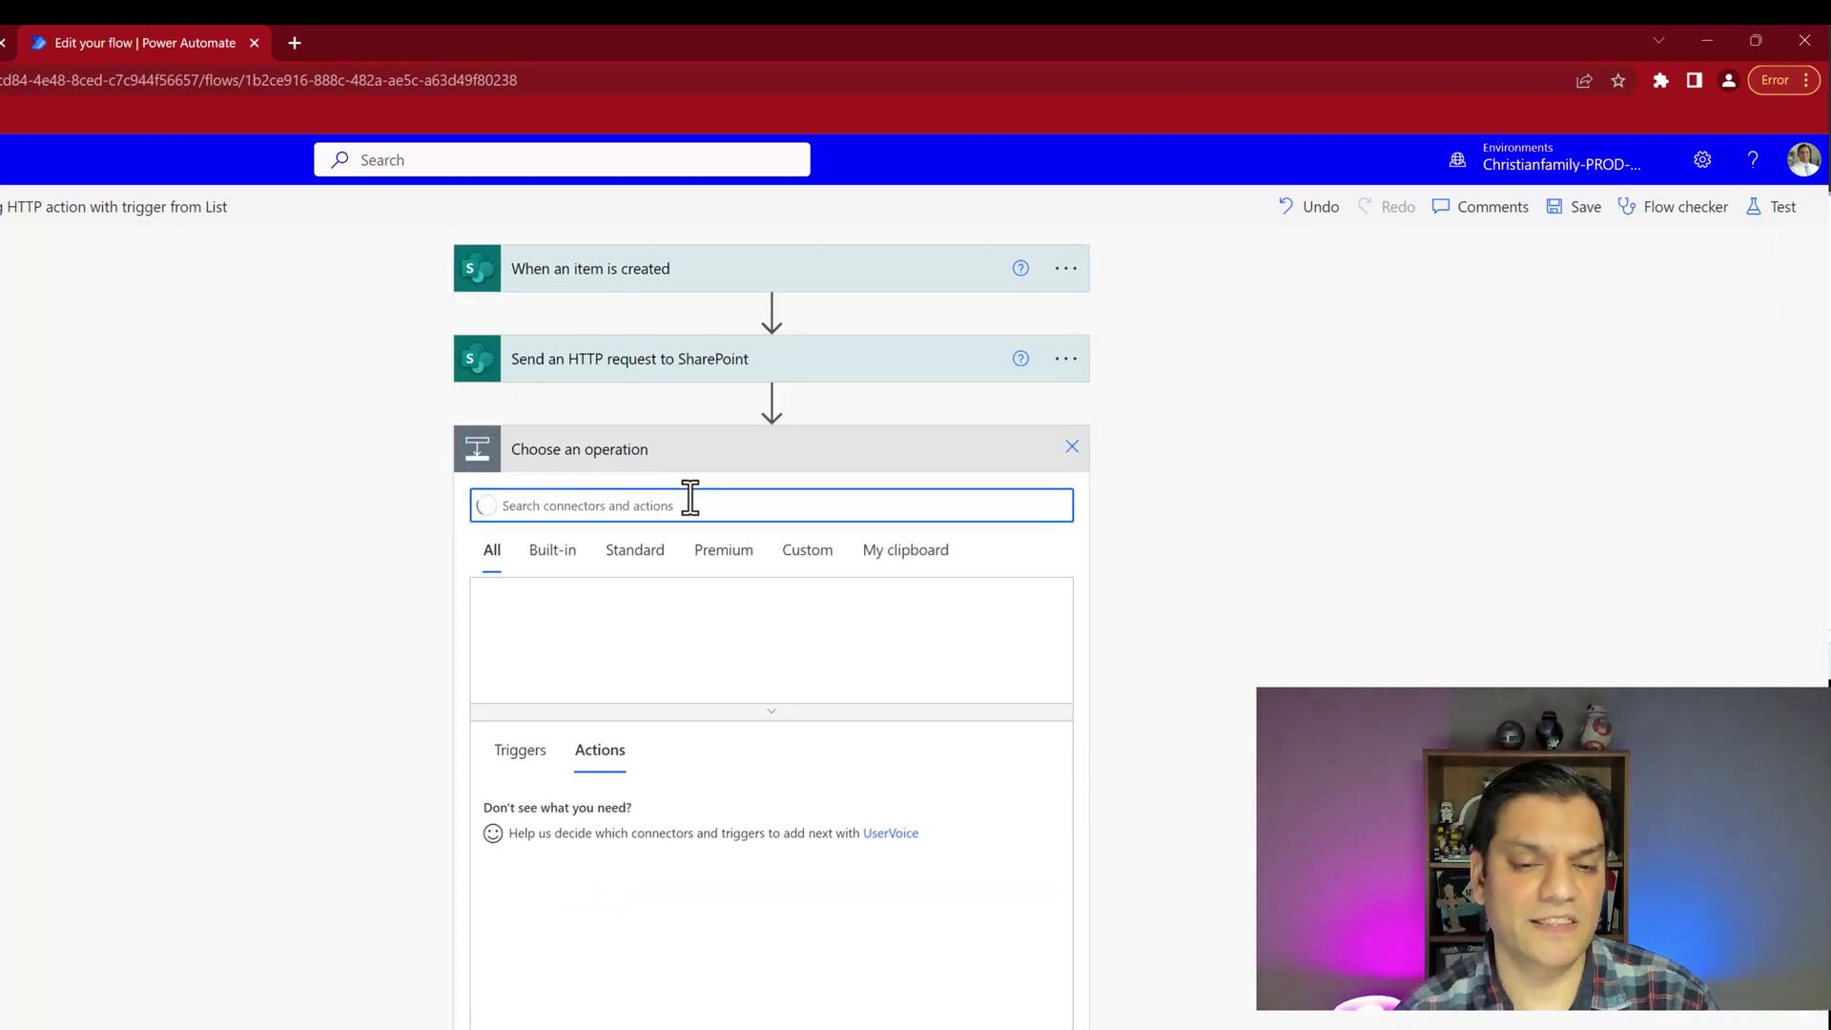
type("sharep")
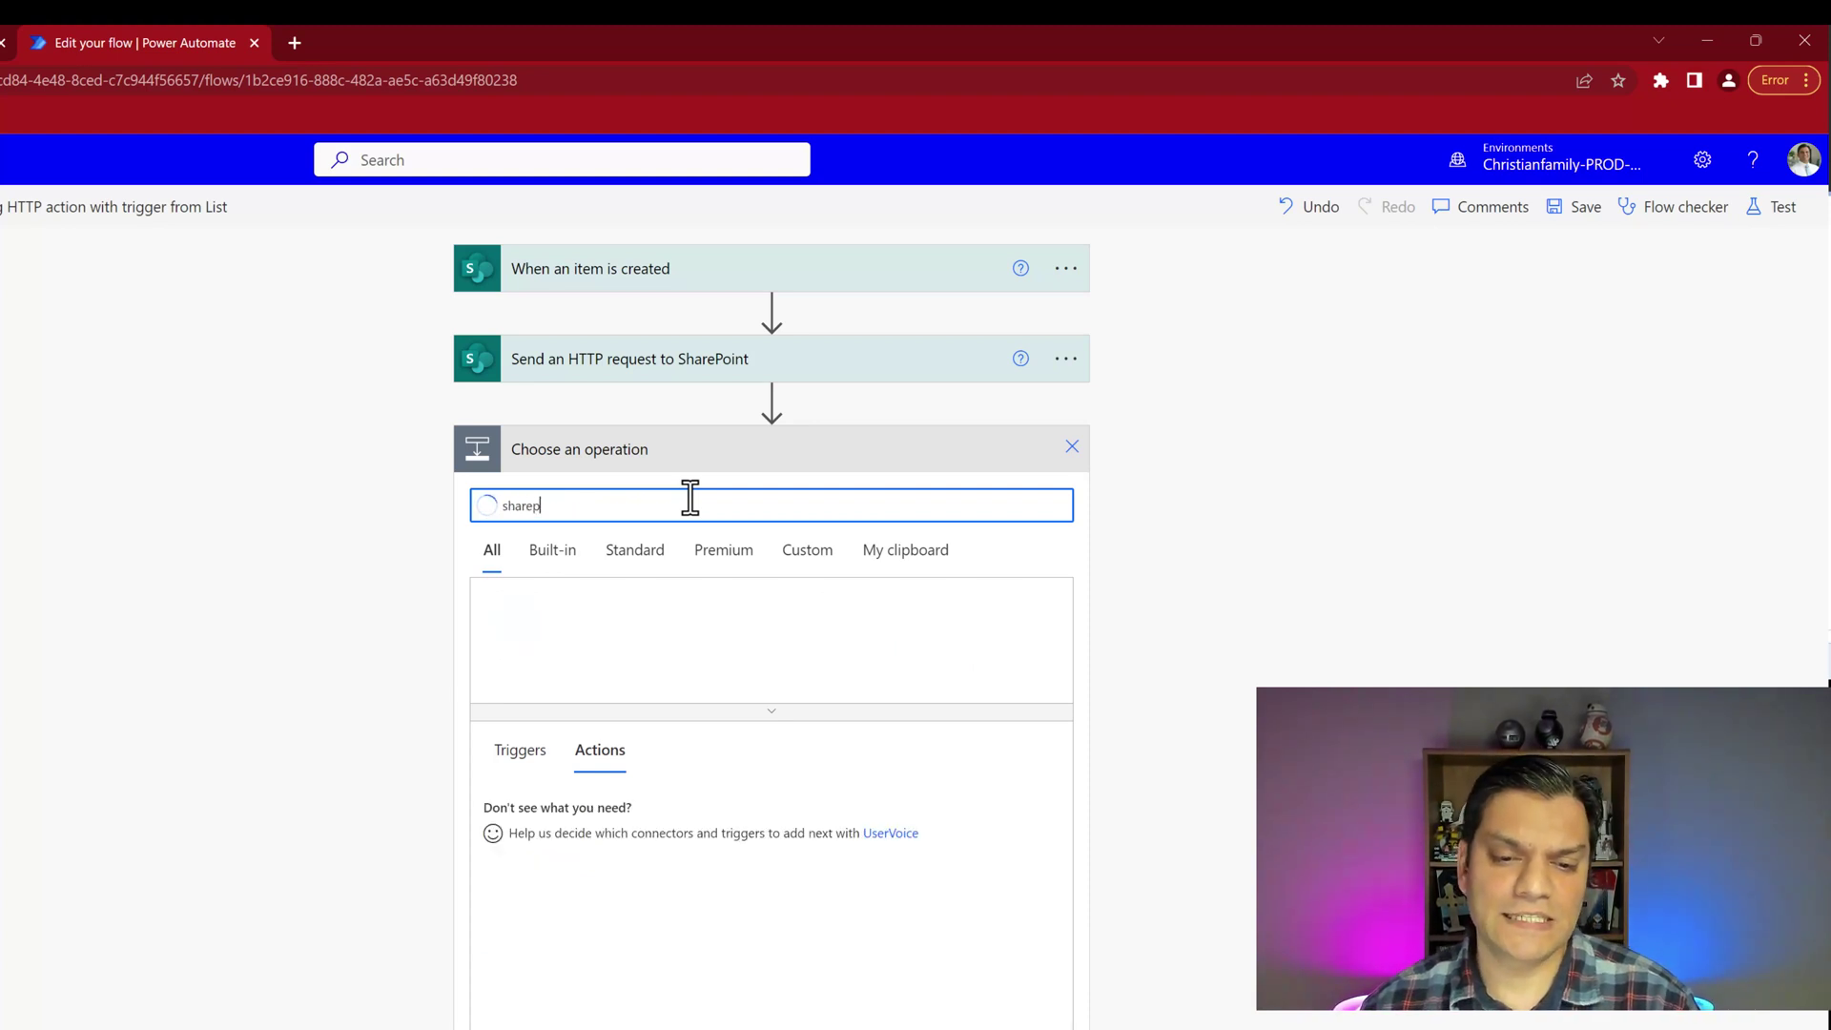
left_click(550, 618)
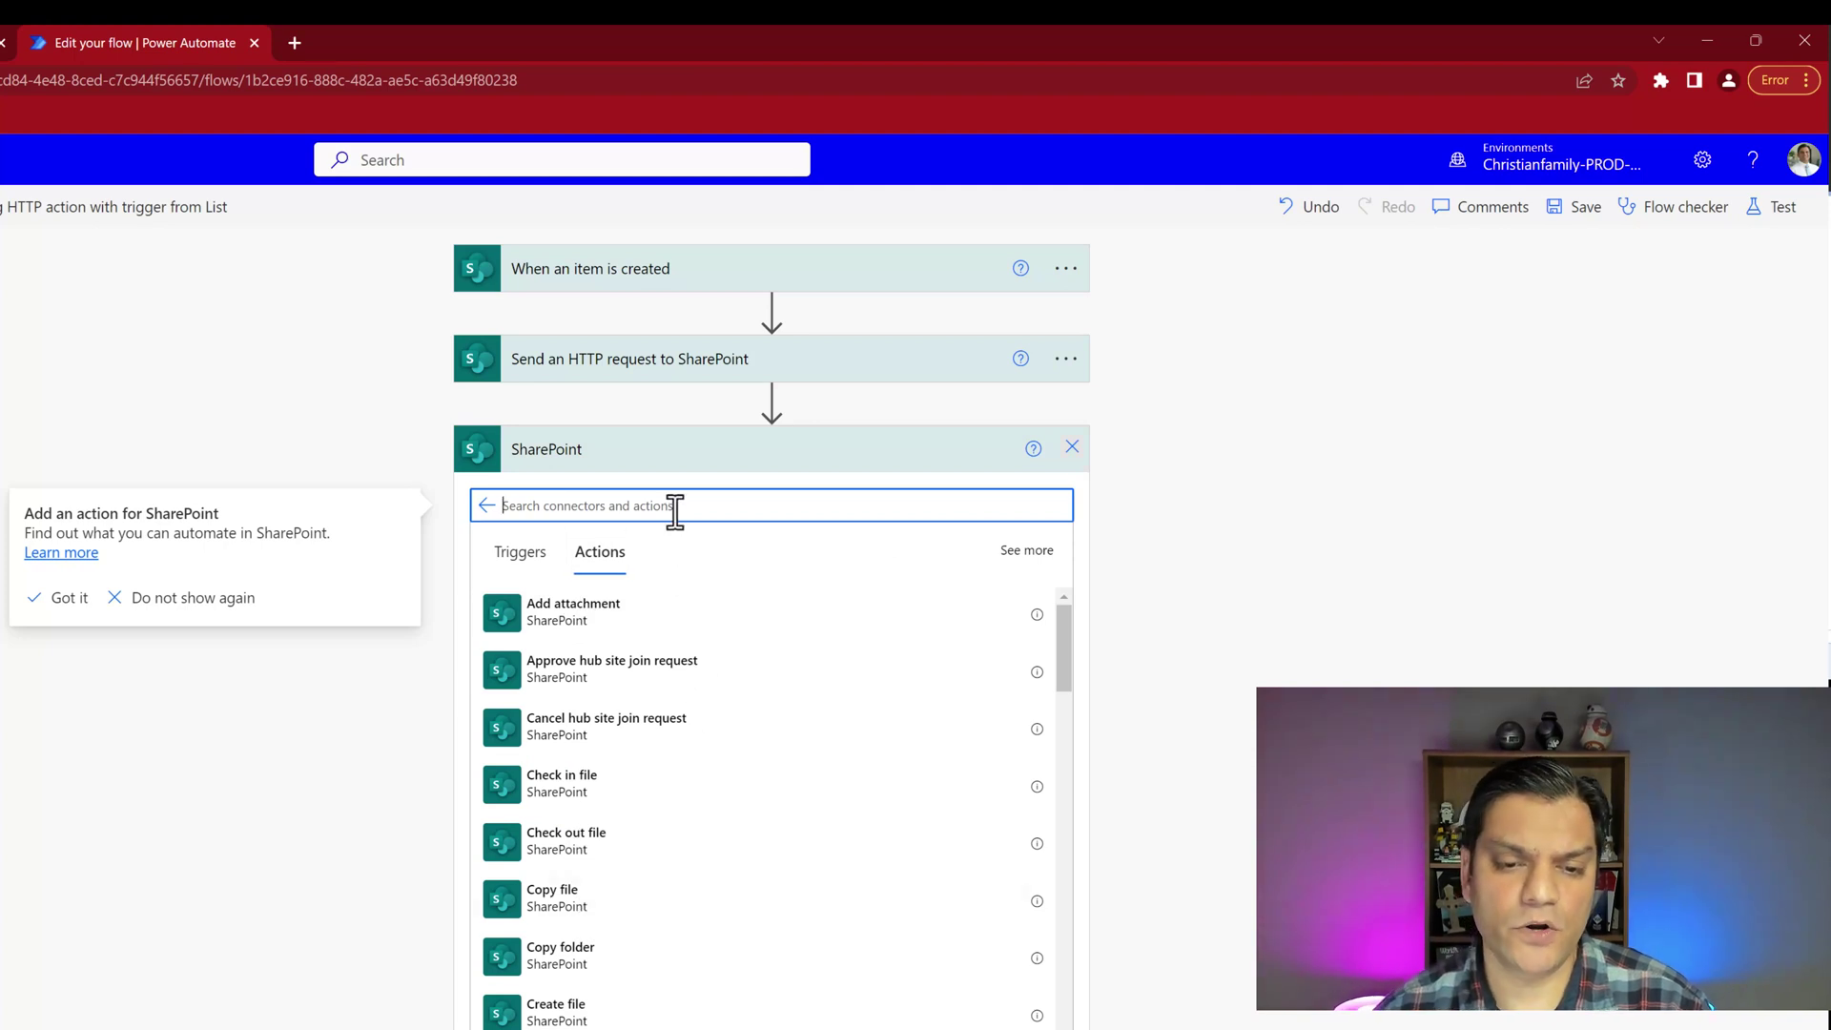
type("send")
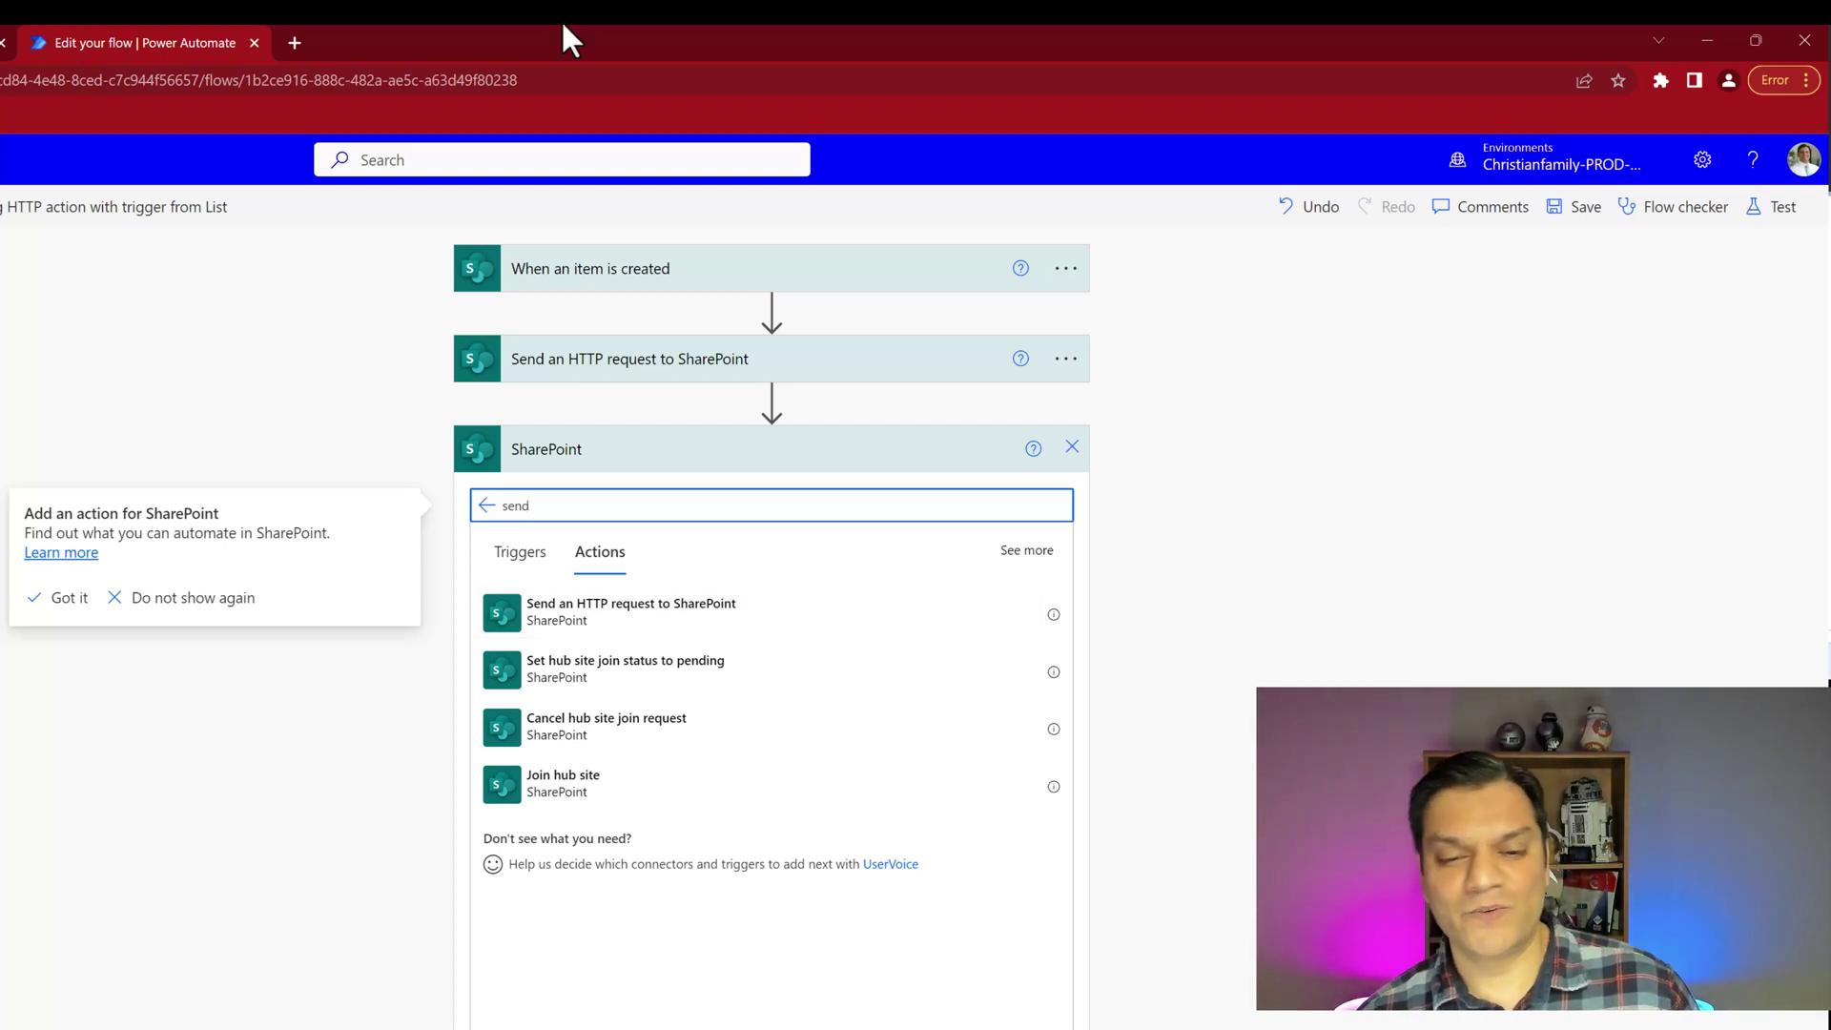
left_click(1071, 447)
- Examine the Send an HTTP request to SharePoint action's settings and compare its site address with the Innovation Technology site's URL
left_click(886, 379)
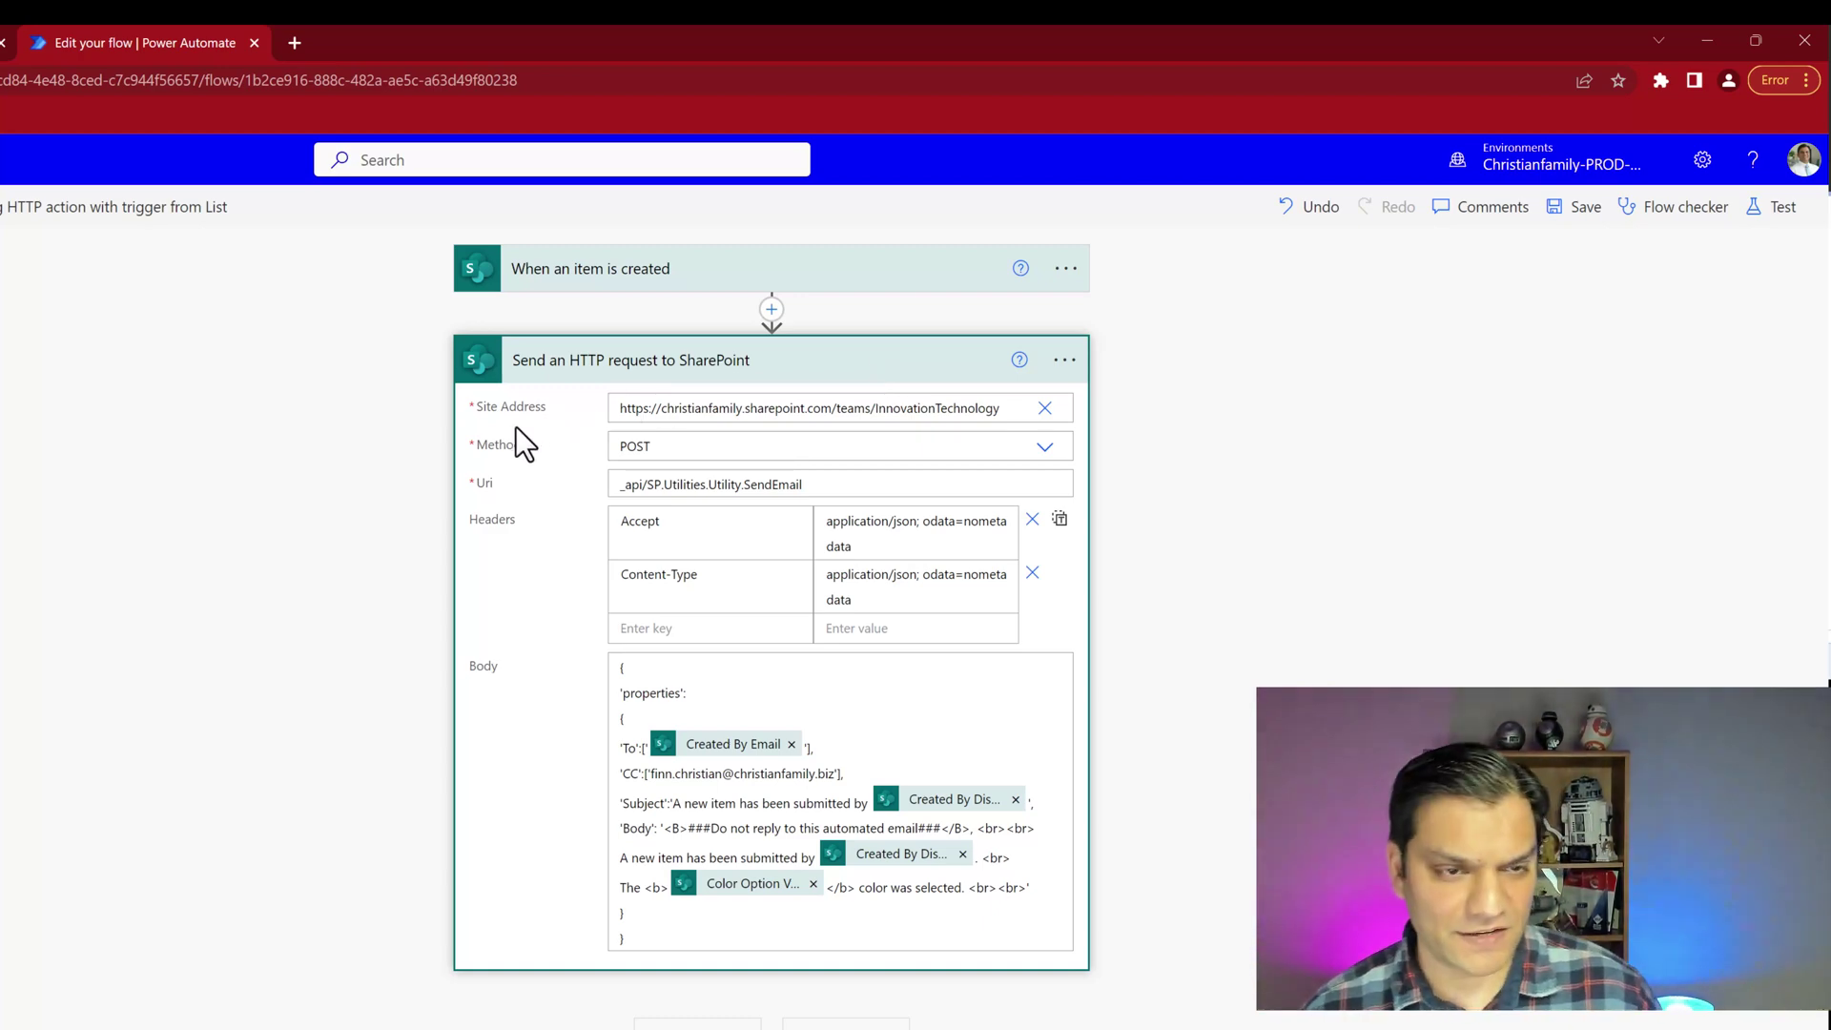
left_click(362, 17)
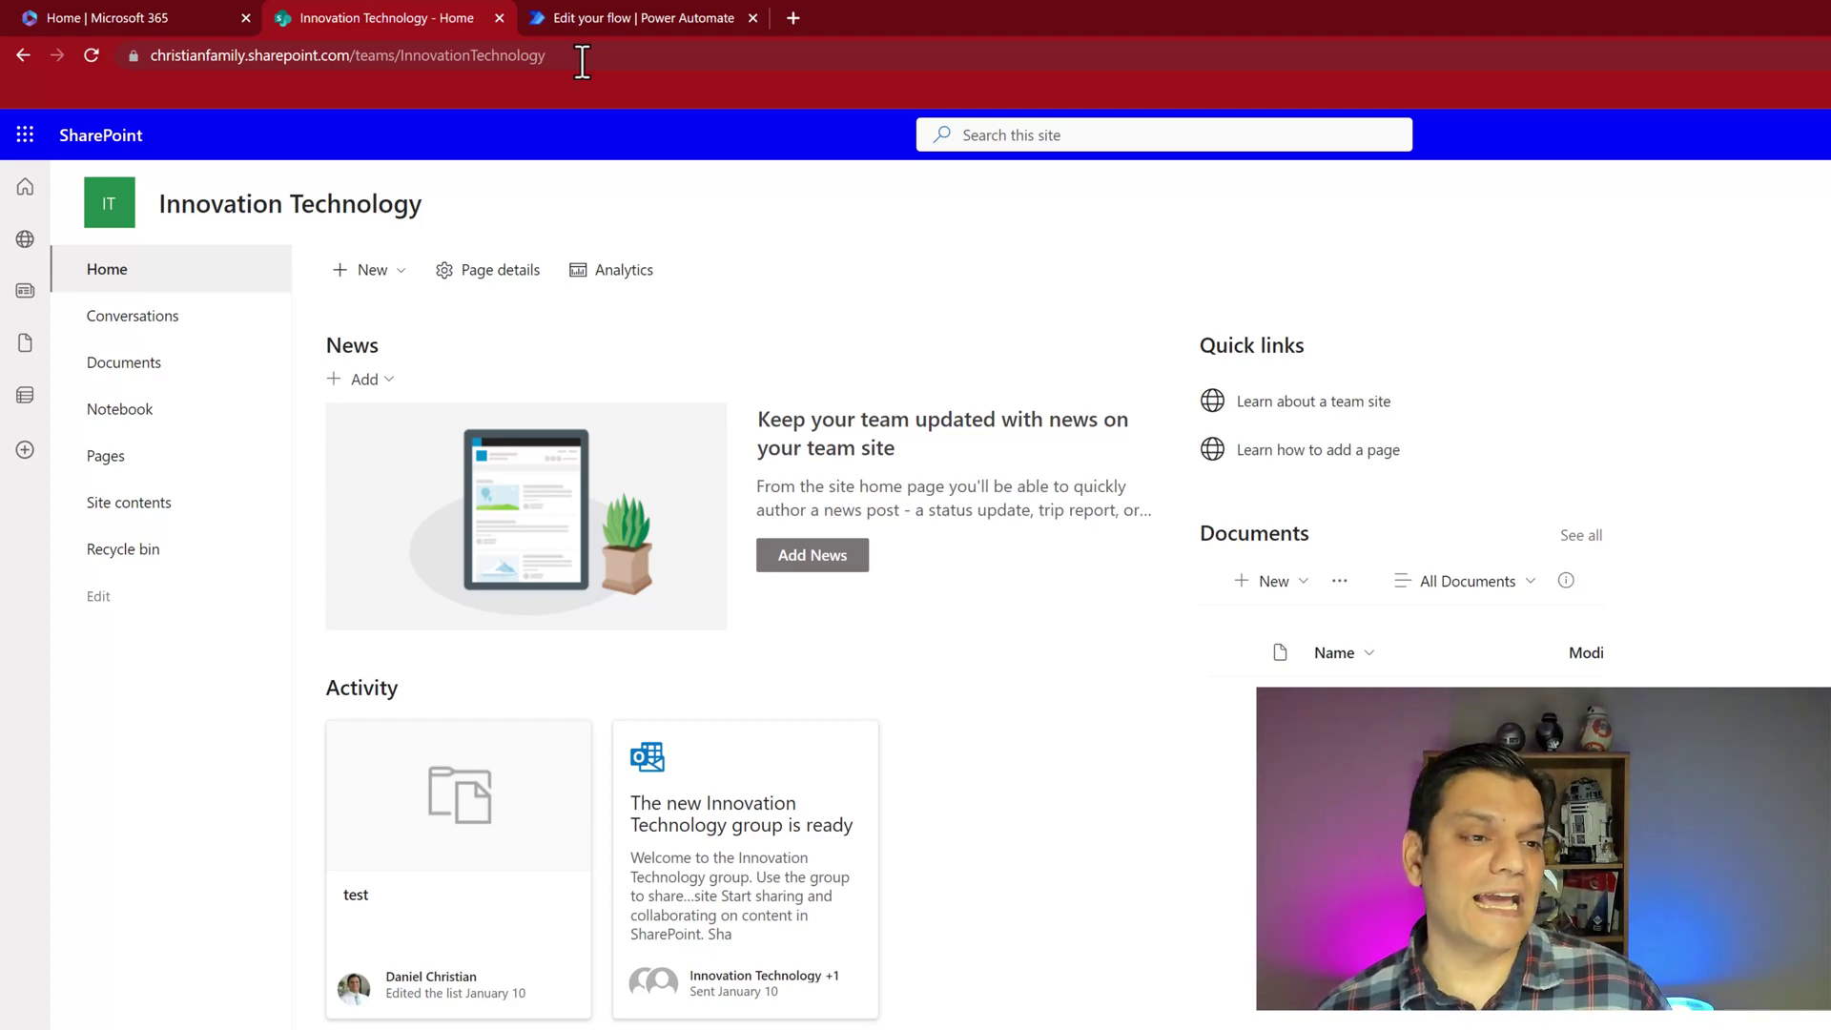
left_click(629, 18)
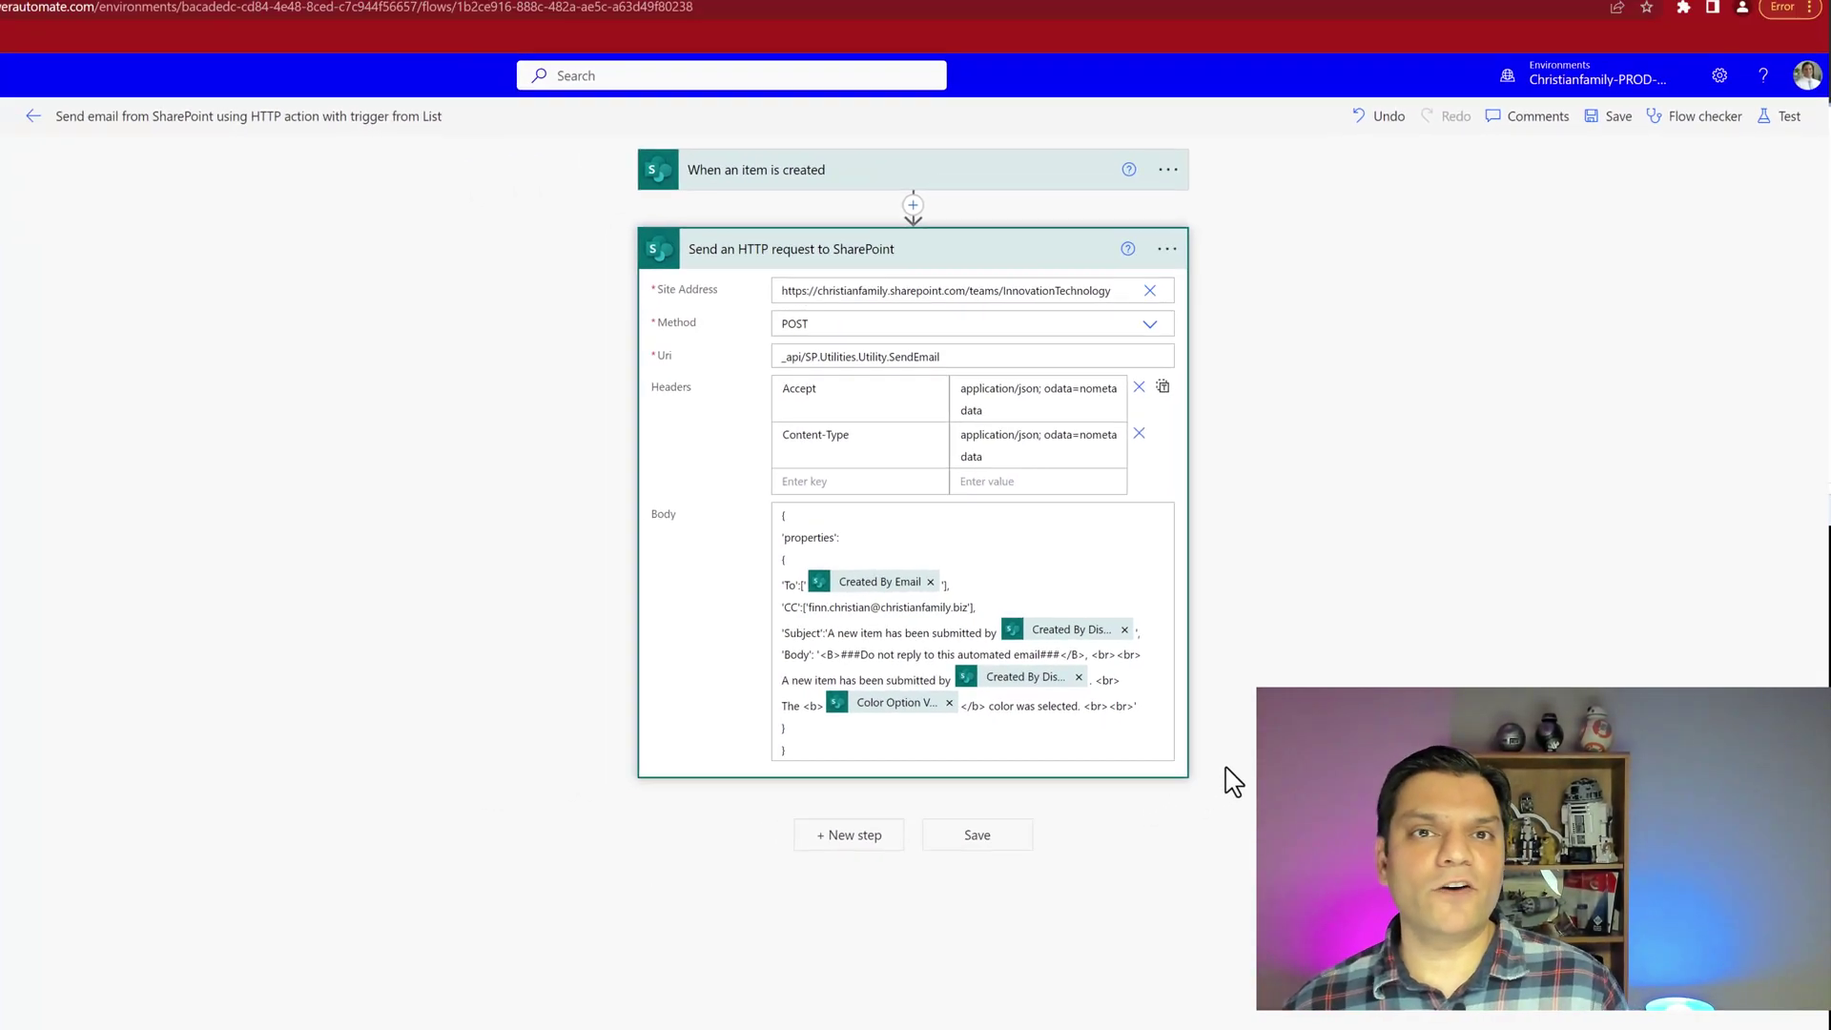
left_click(305, 31)
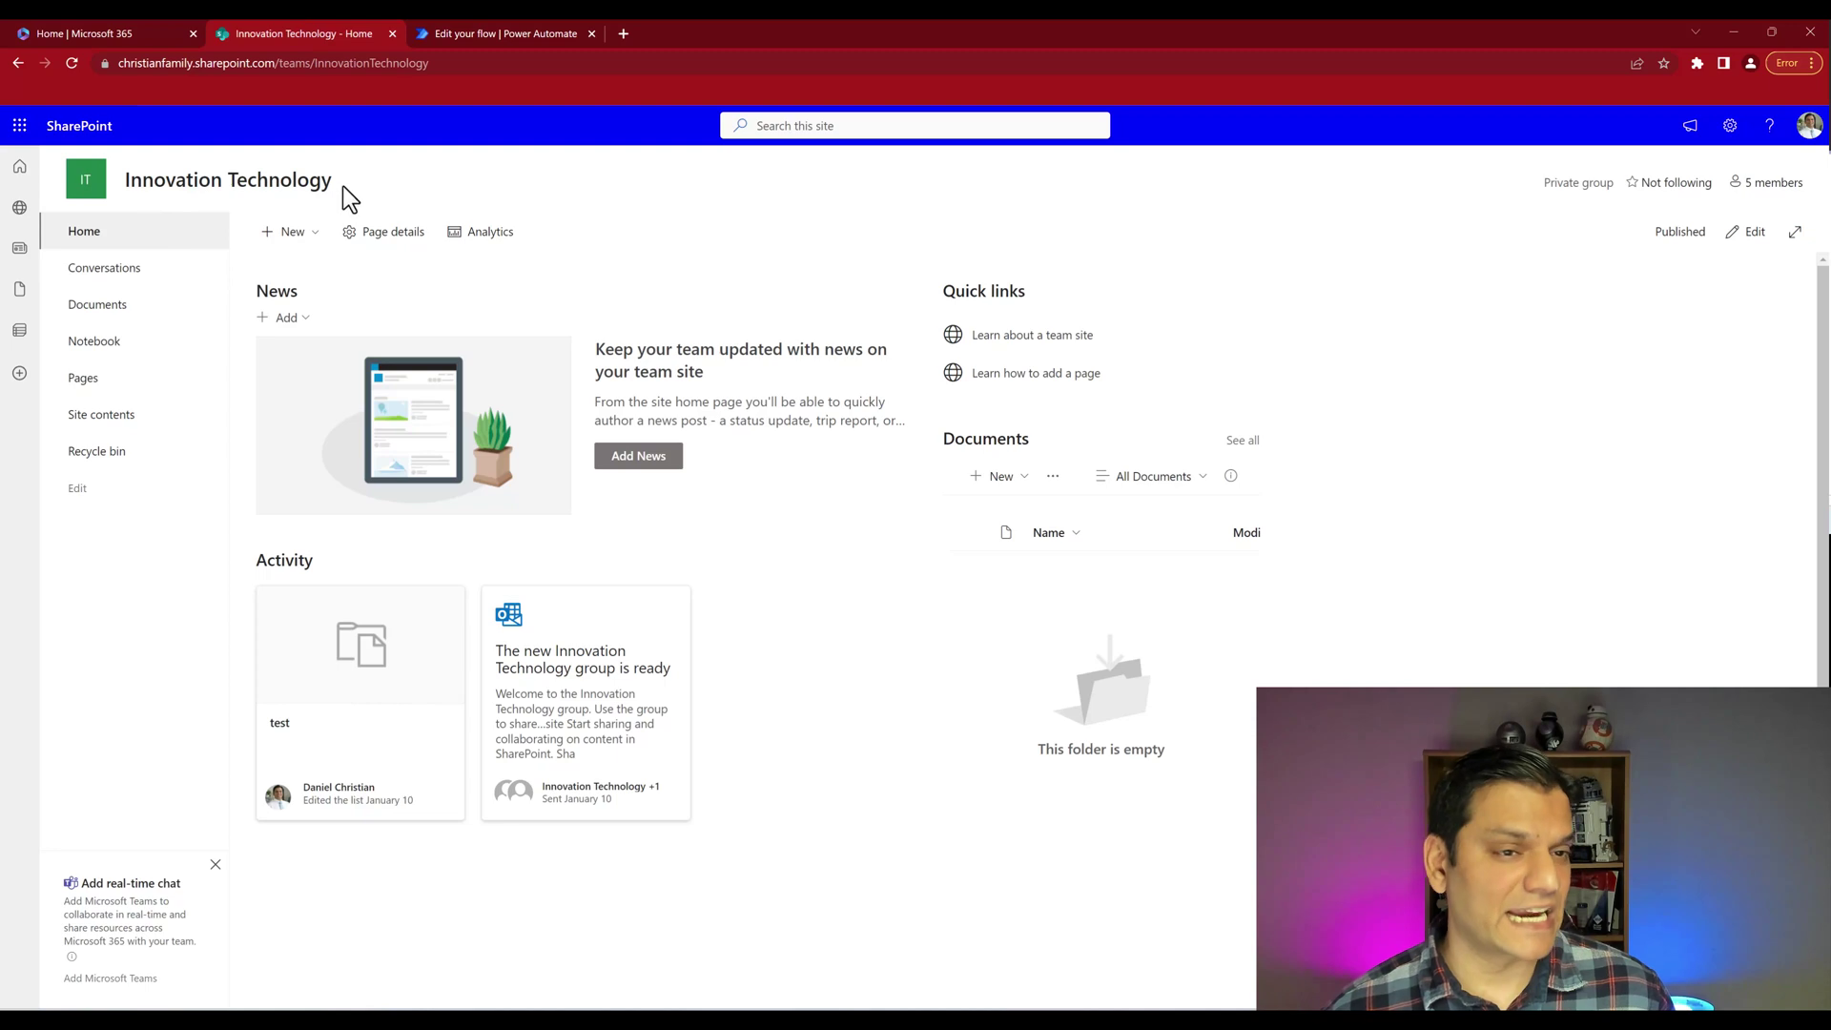
left_click(457, 29)
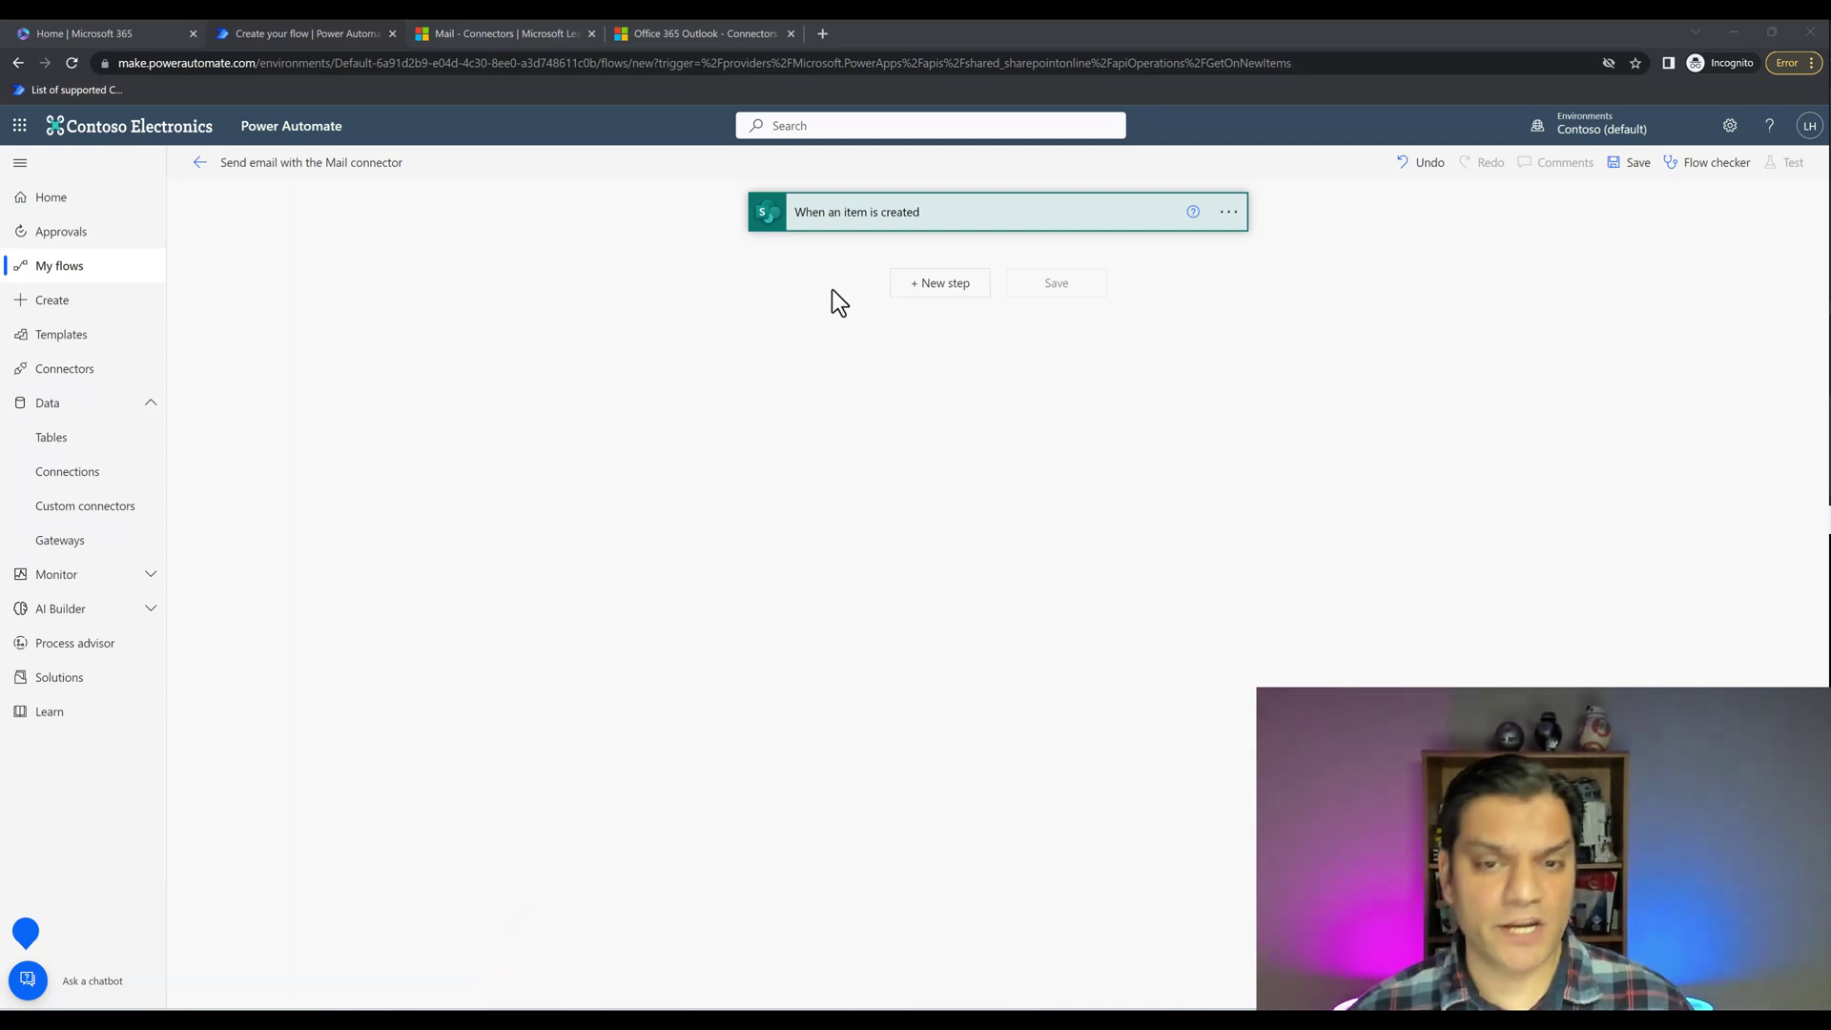
- In the Send email with the Mail connector flow, add the Mail action Send an email notification (V3) after the trigger
left_click(584, 391)
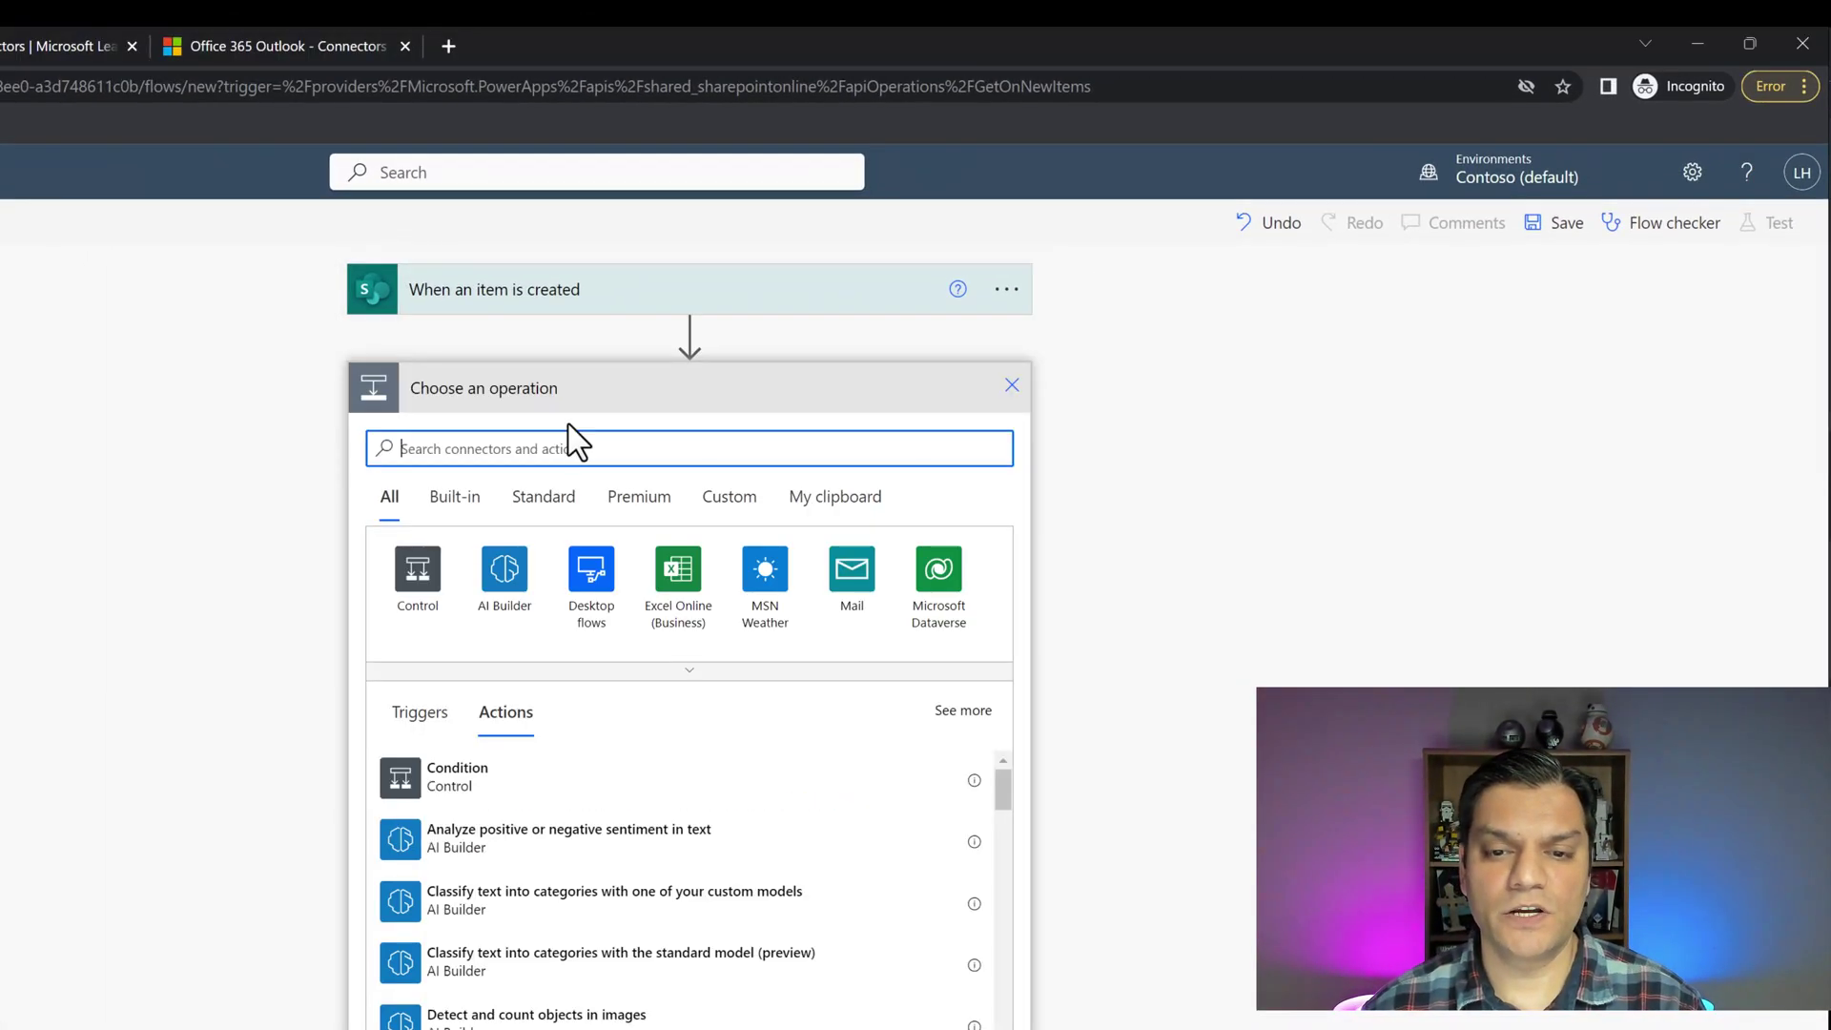
type("Mail")
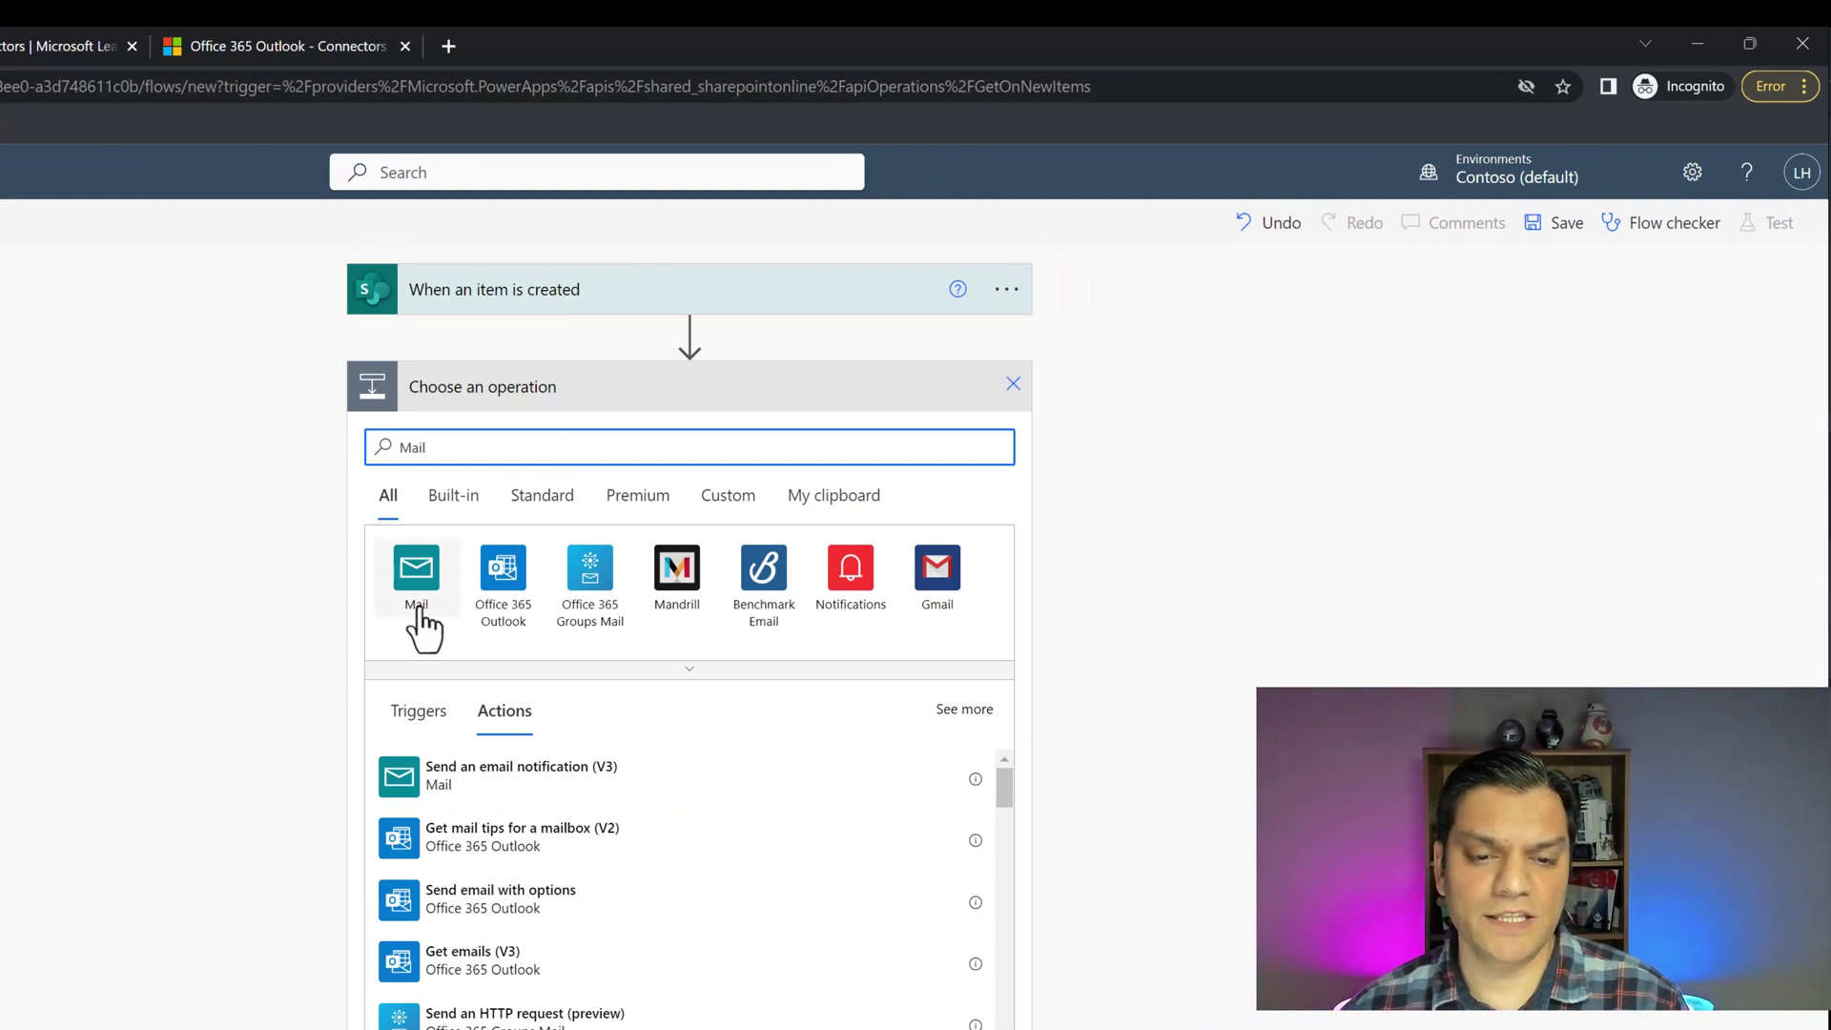
left_click(416, 610)
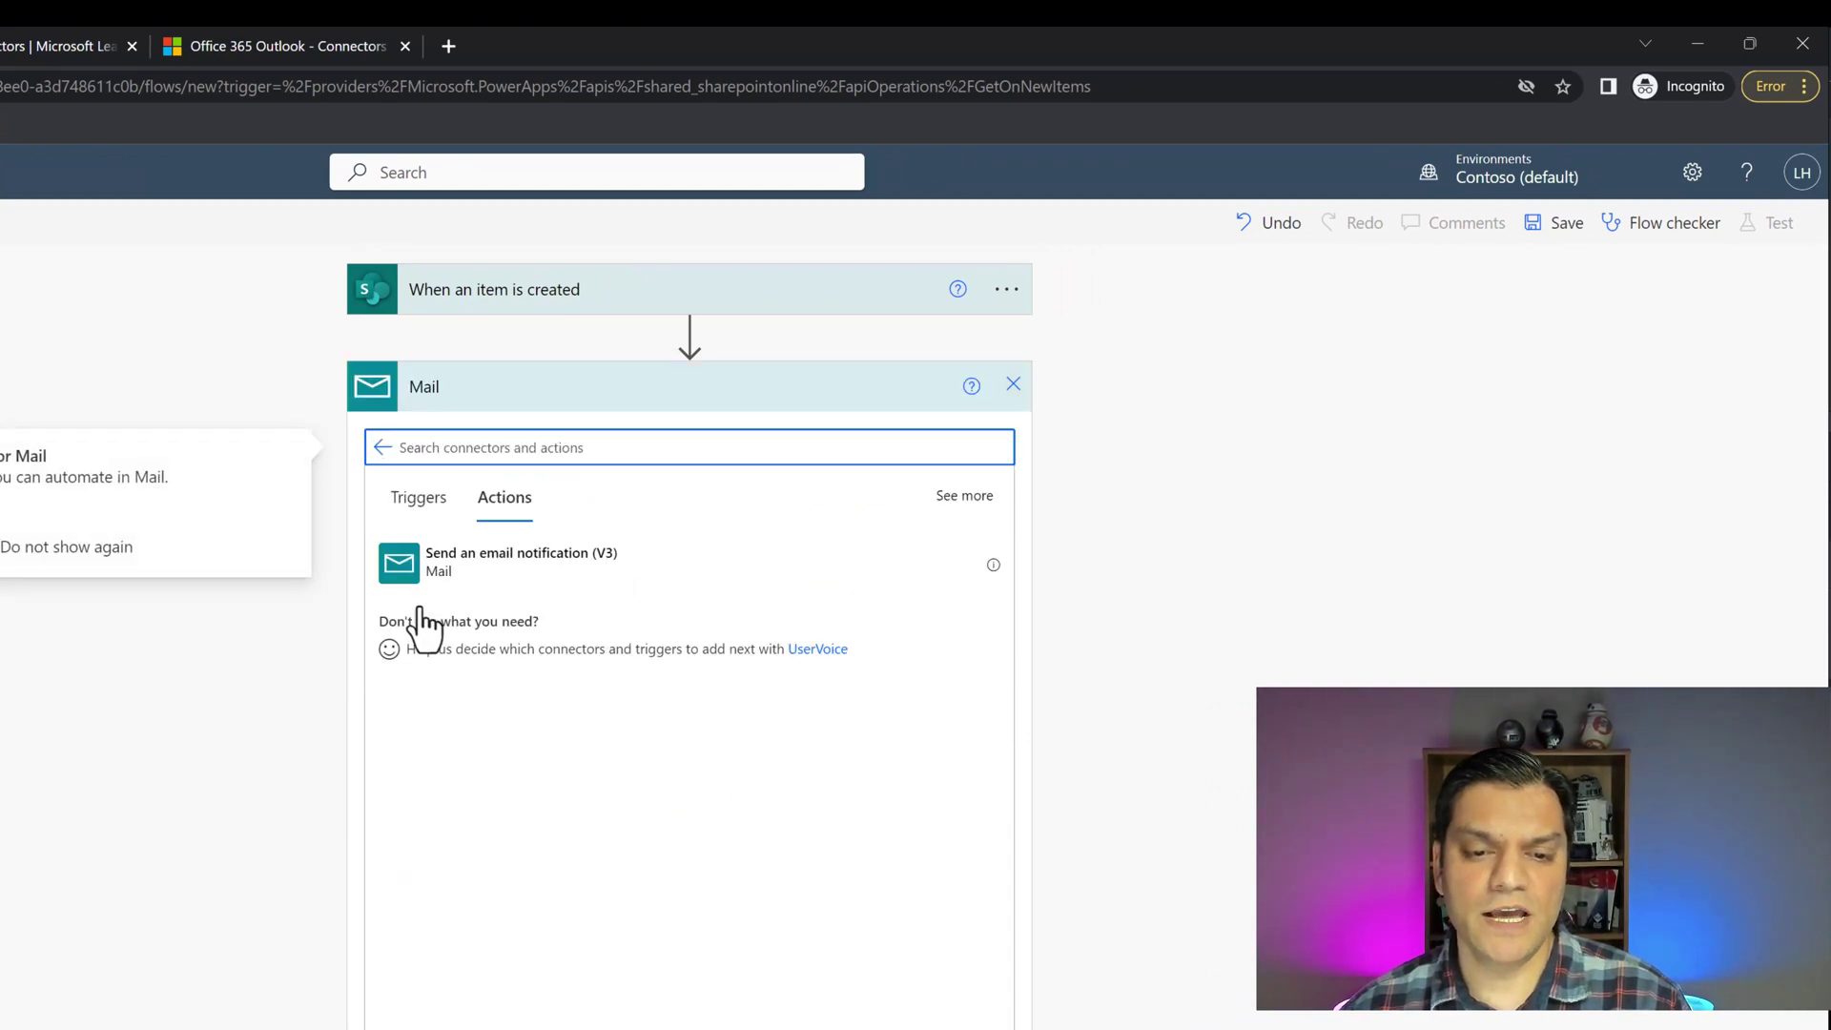
left_click(489, 582)
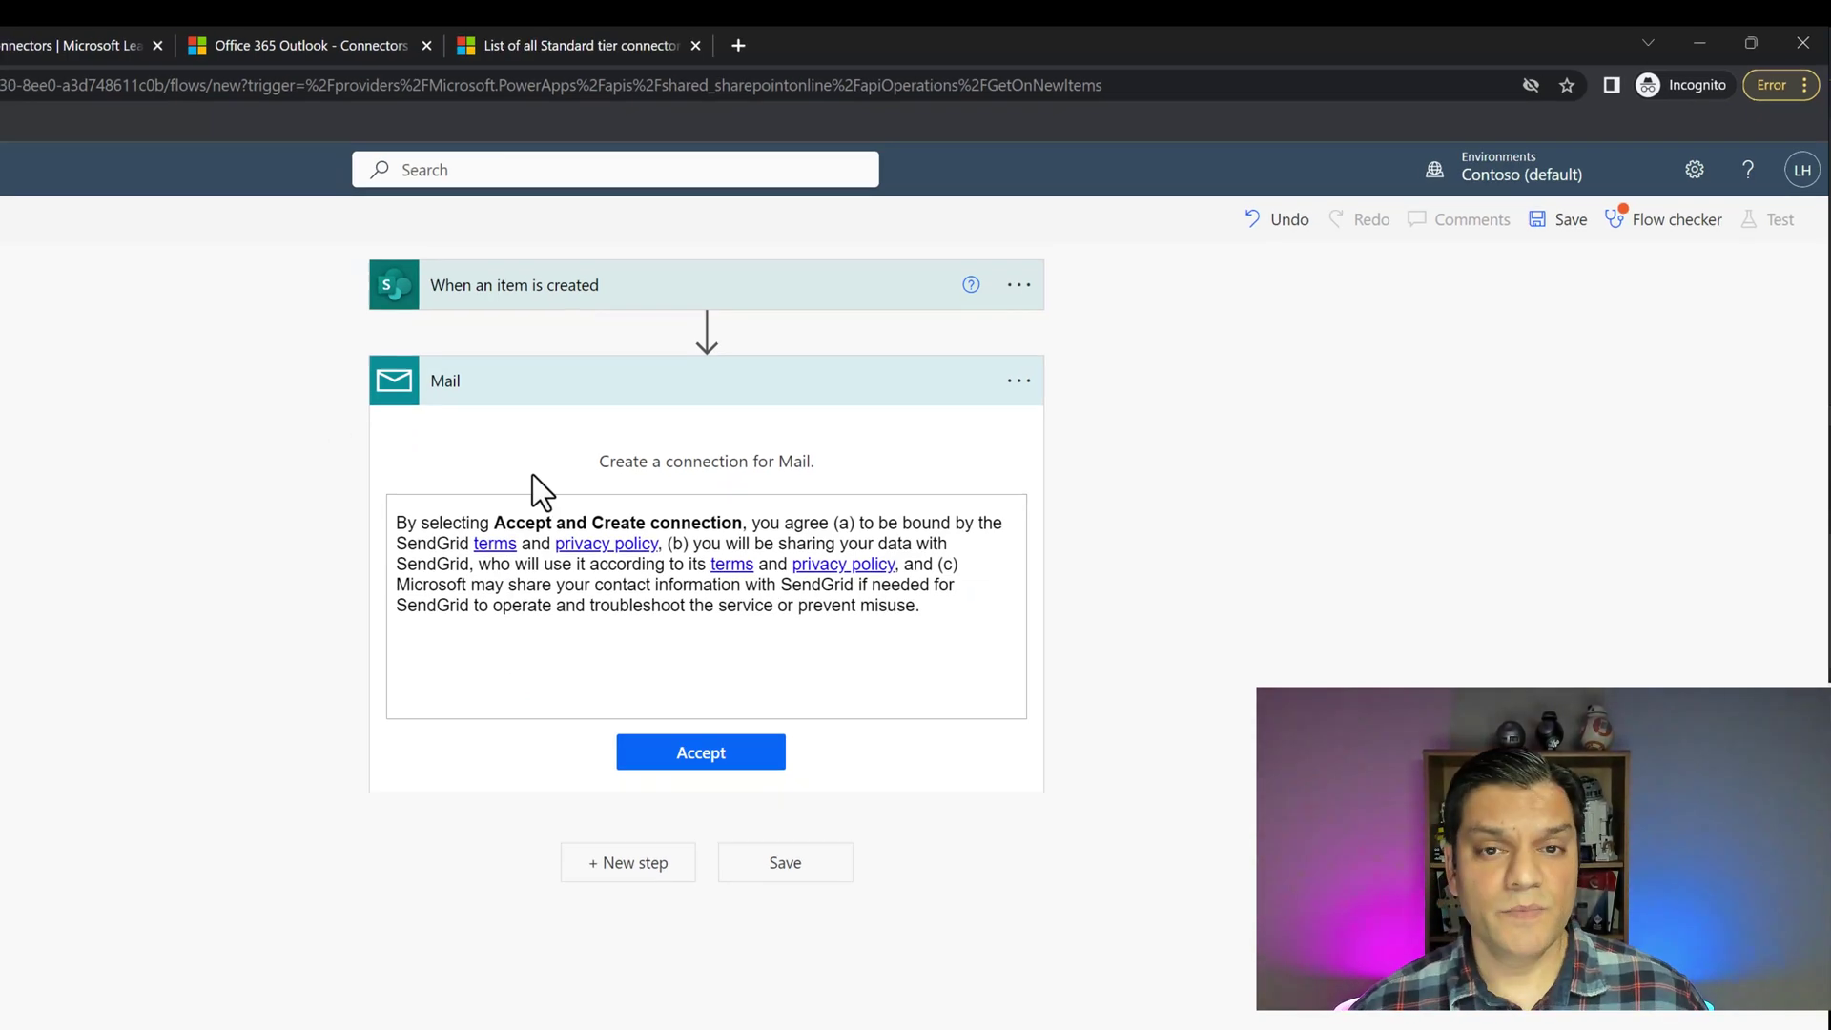
- Check the Mail connector in the Standard connectors list, and accept the SendGrid terms to create the flow's Mail connection
left_click(611, 23)
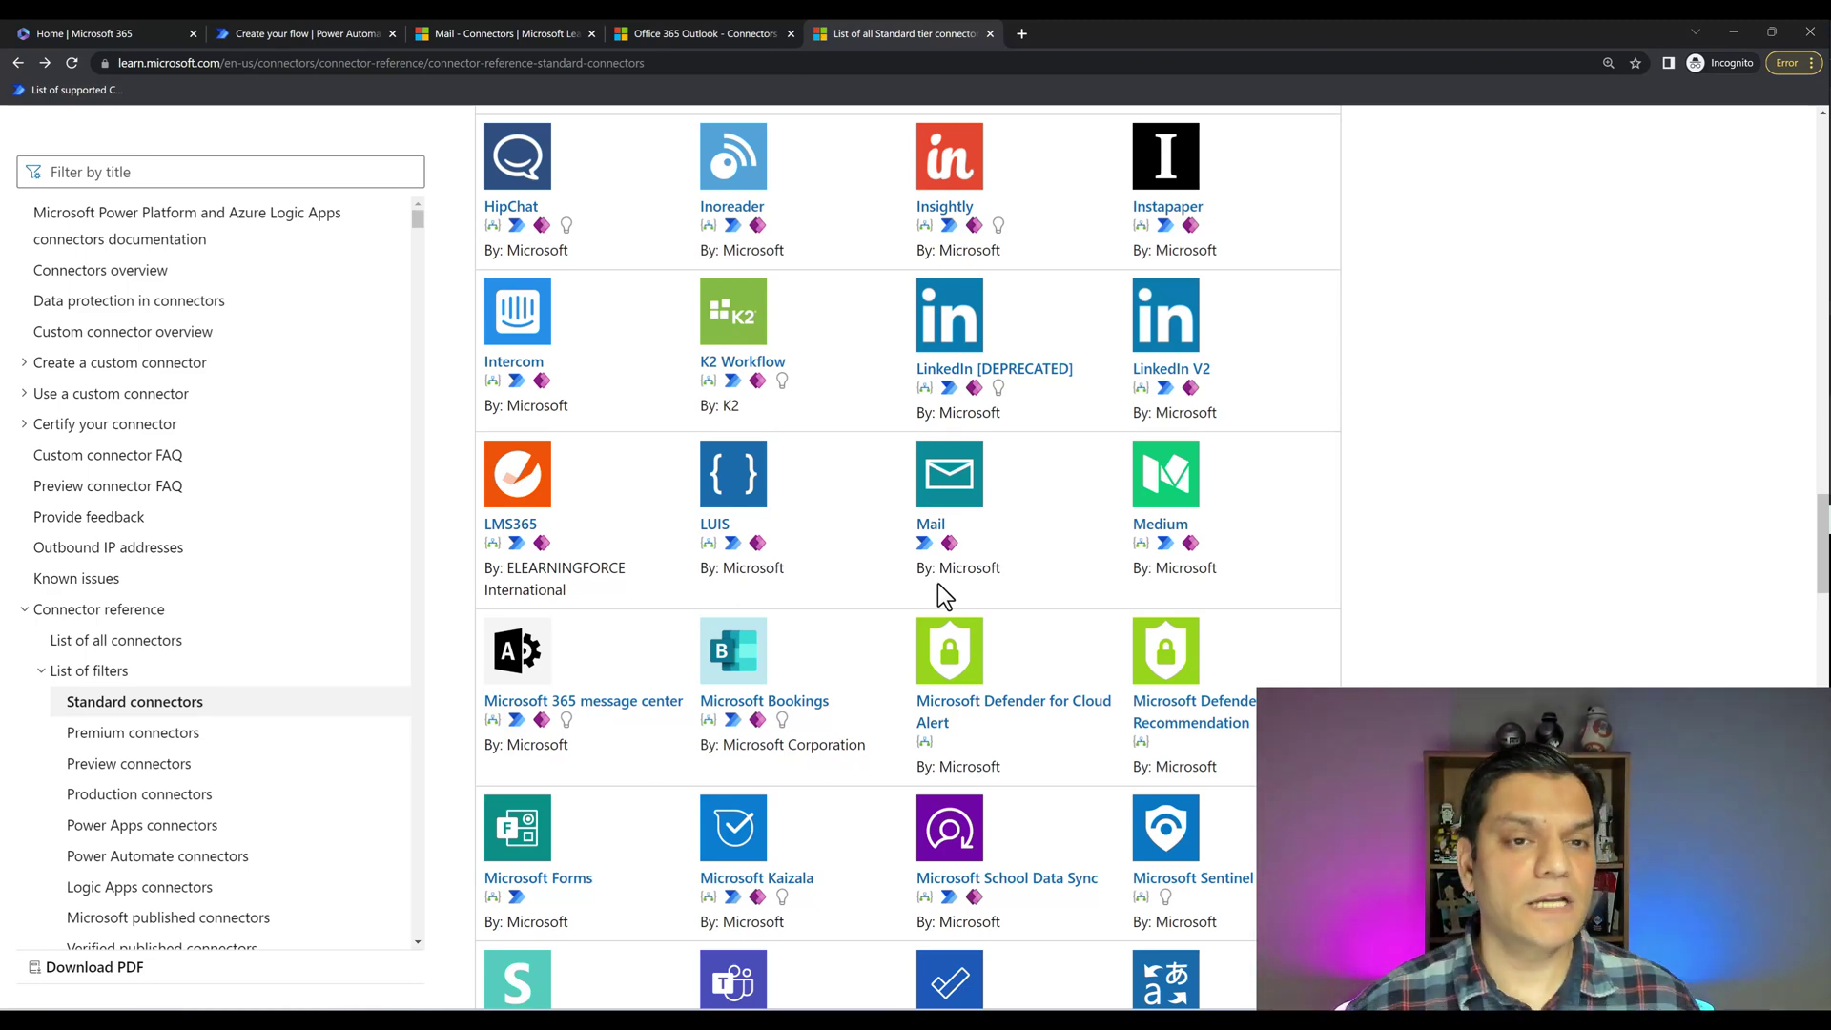
left_click(324, 28)
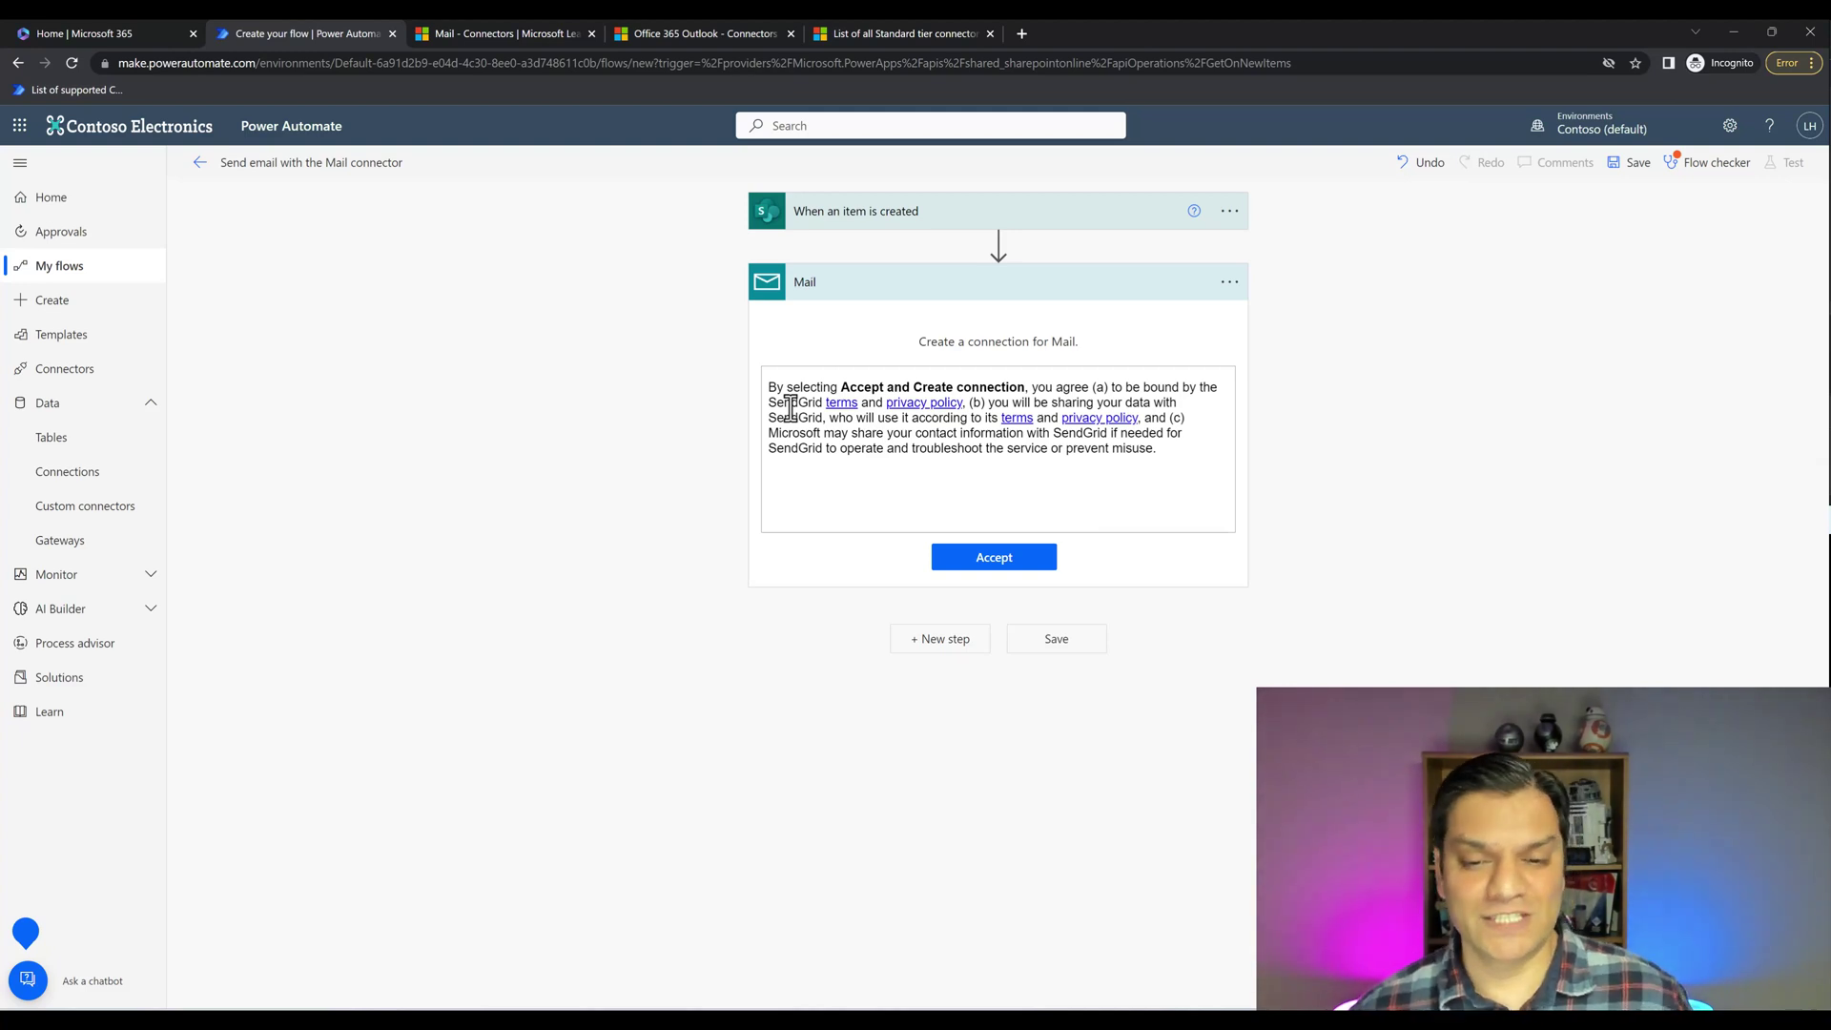
left_click(1021, 561)
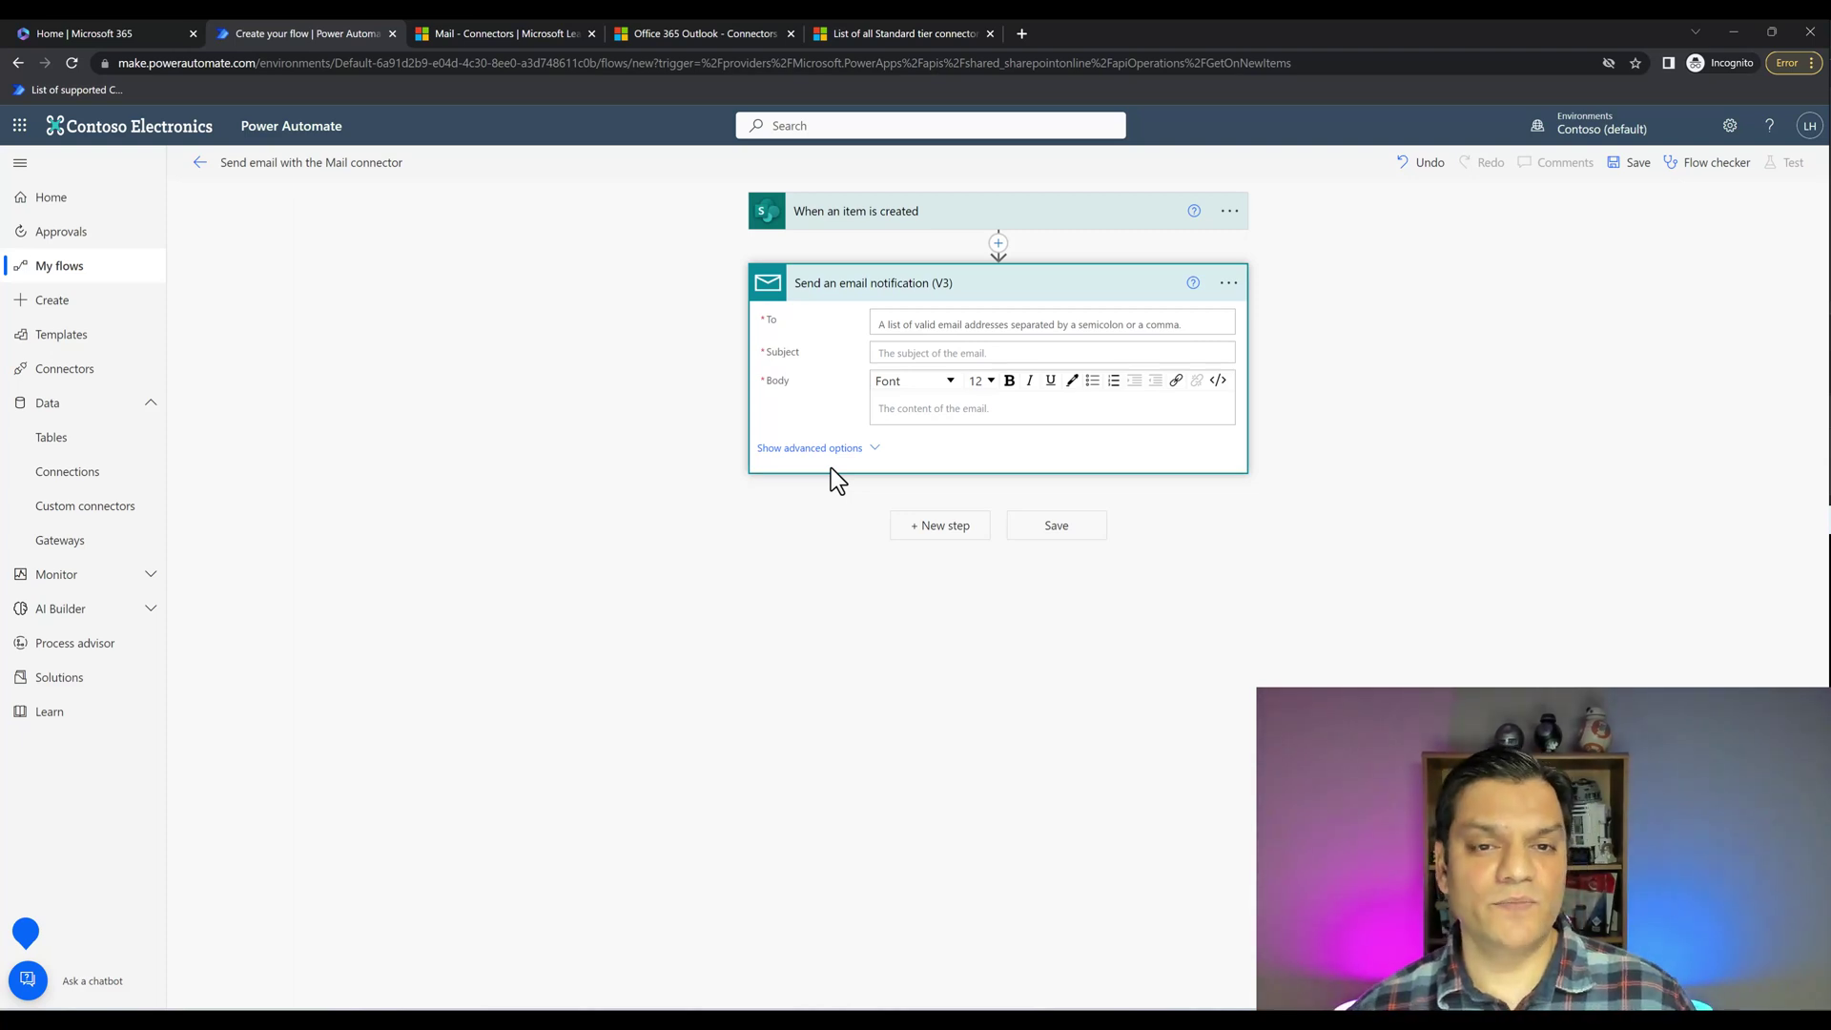
- Compare the throttling limits of the Mail and Office 365 Outlook connectors in their Microsoft Learn documentation
left_click(550, 34)
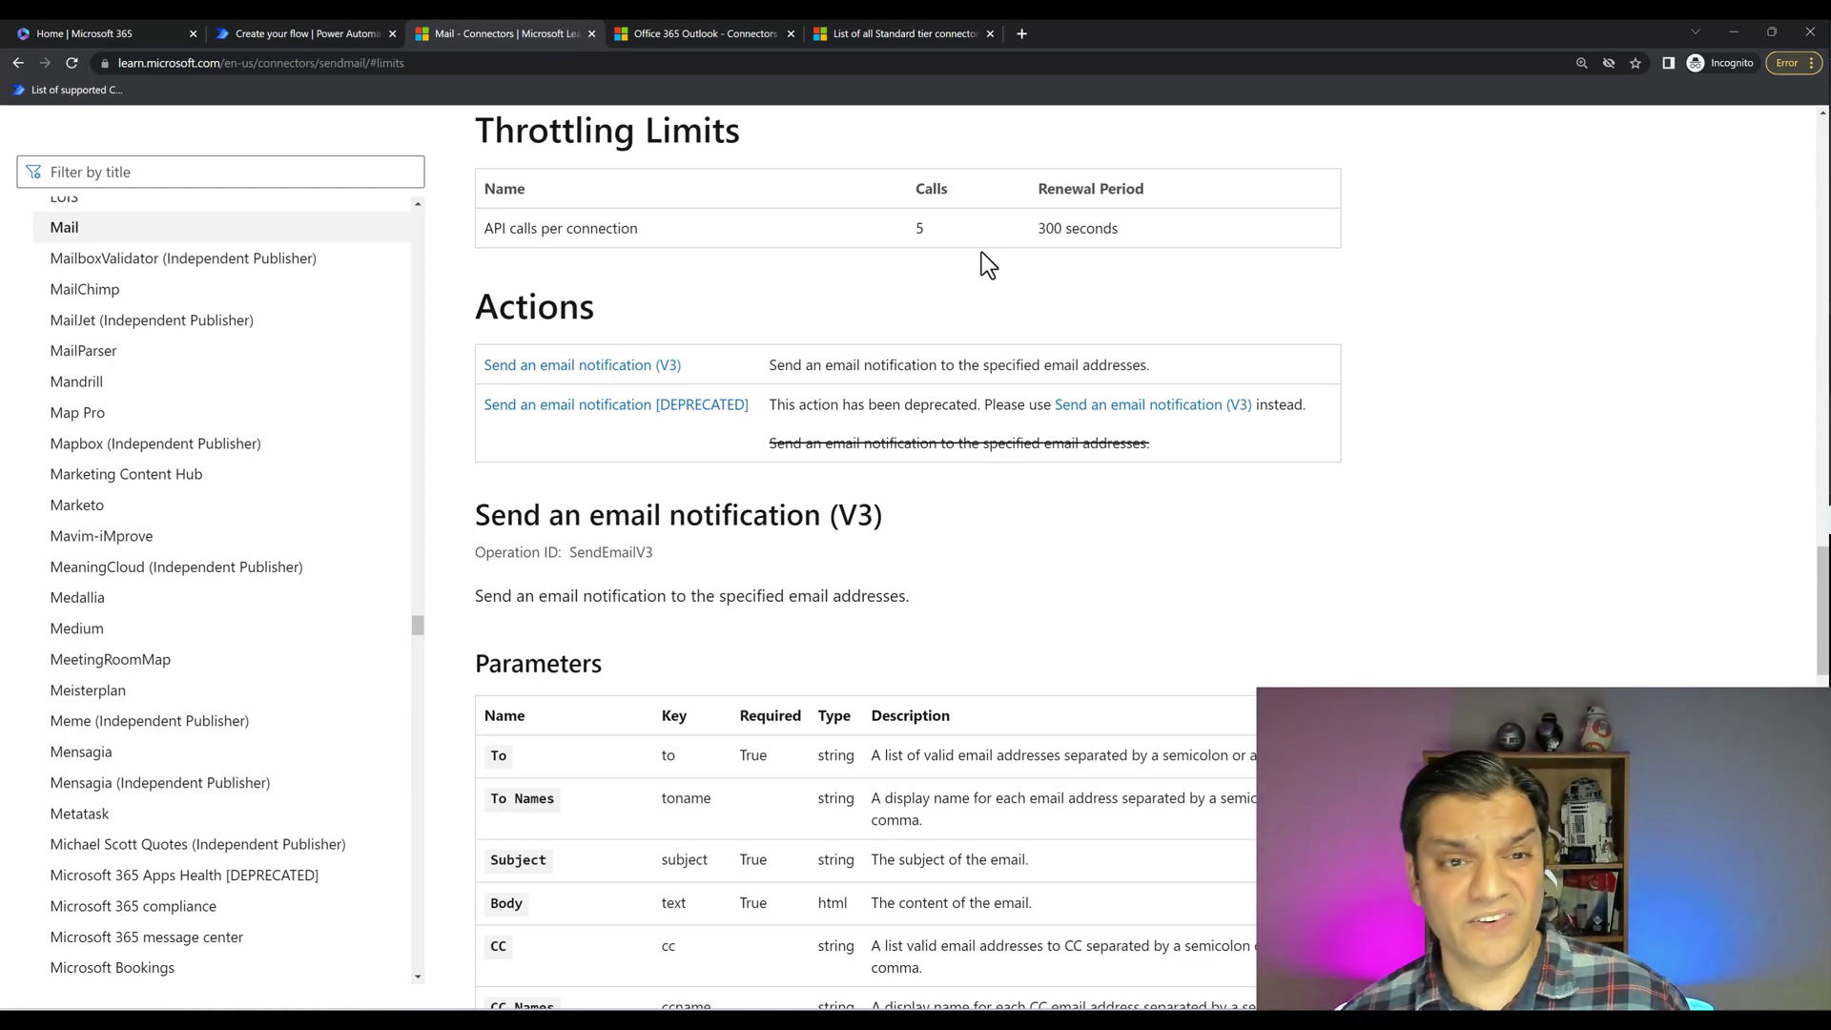
left_click(758, 34)
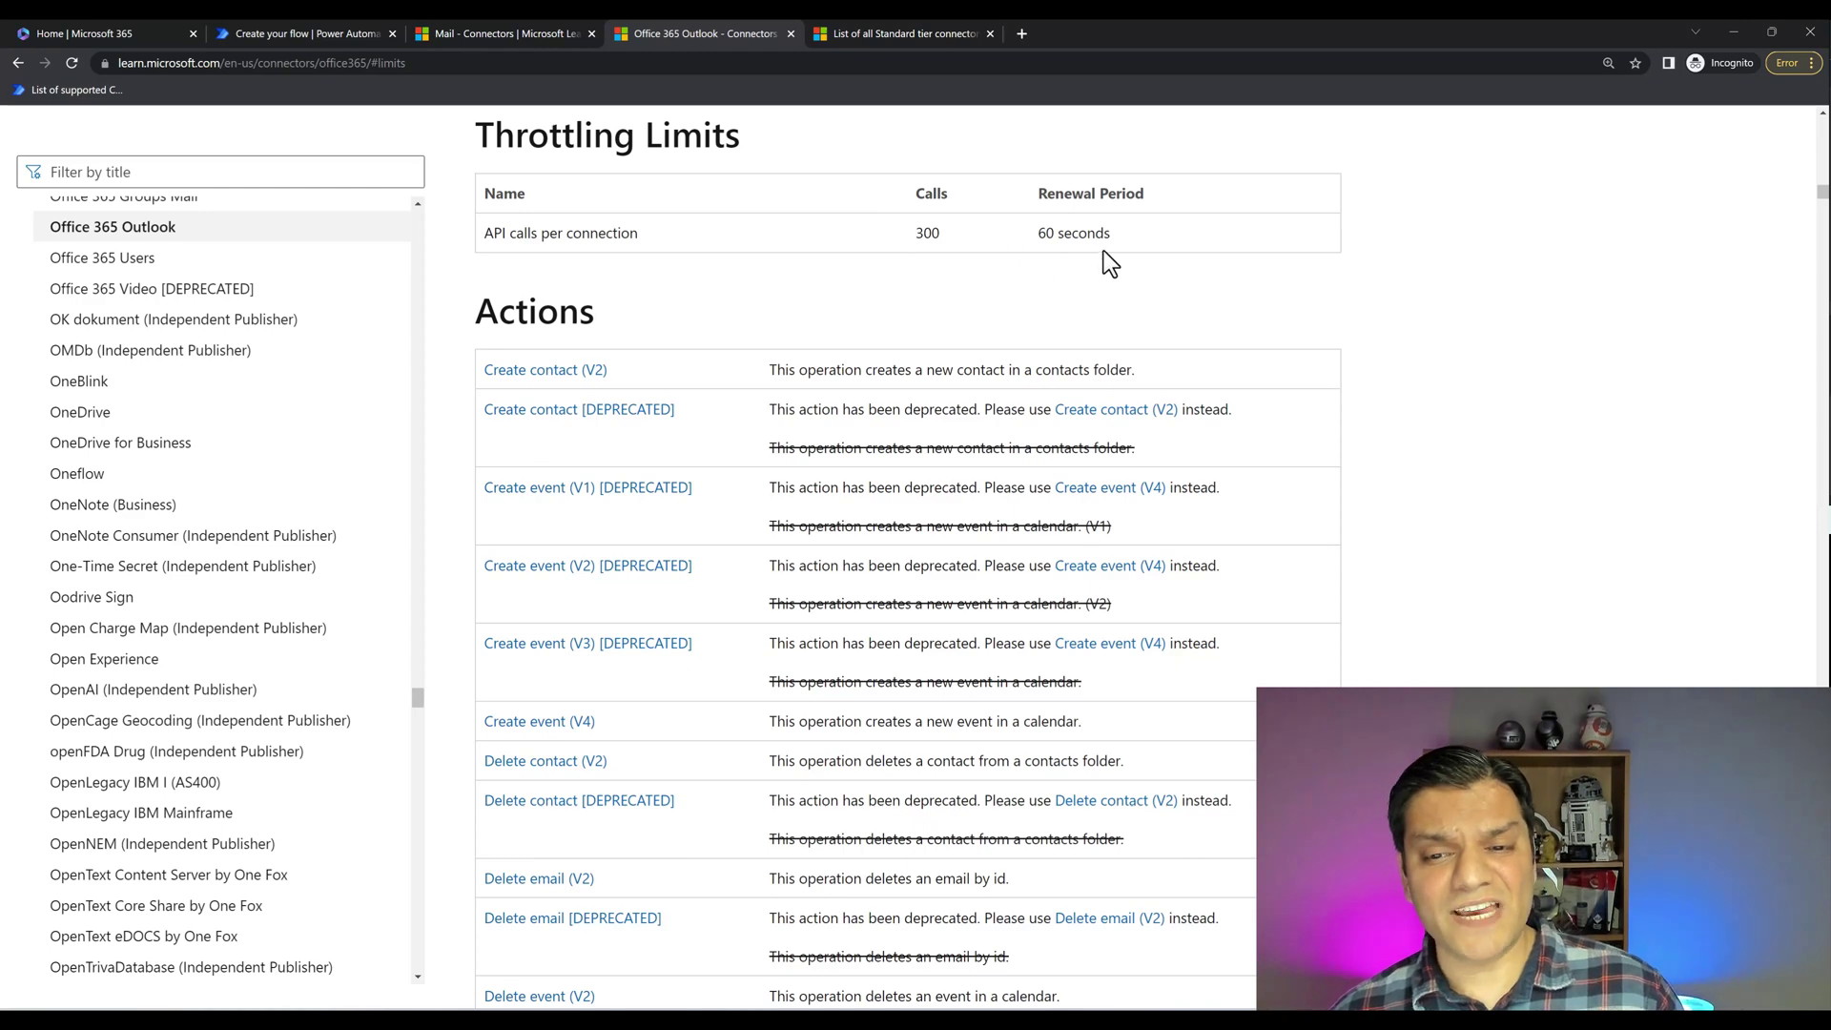
left_click(570, 29)
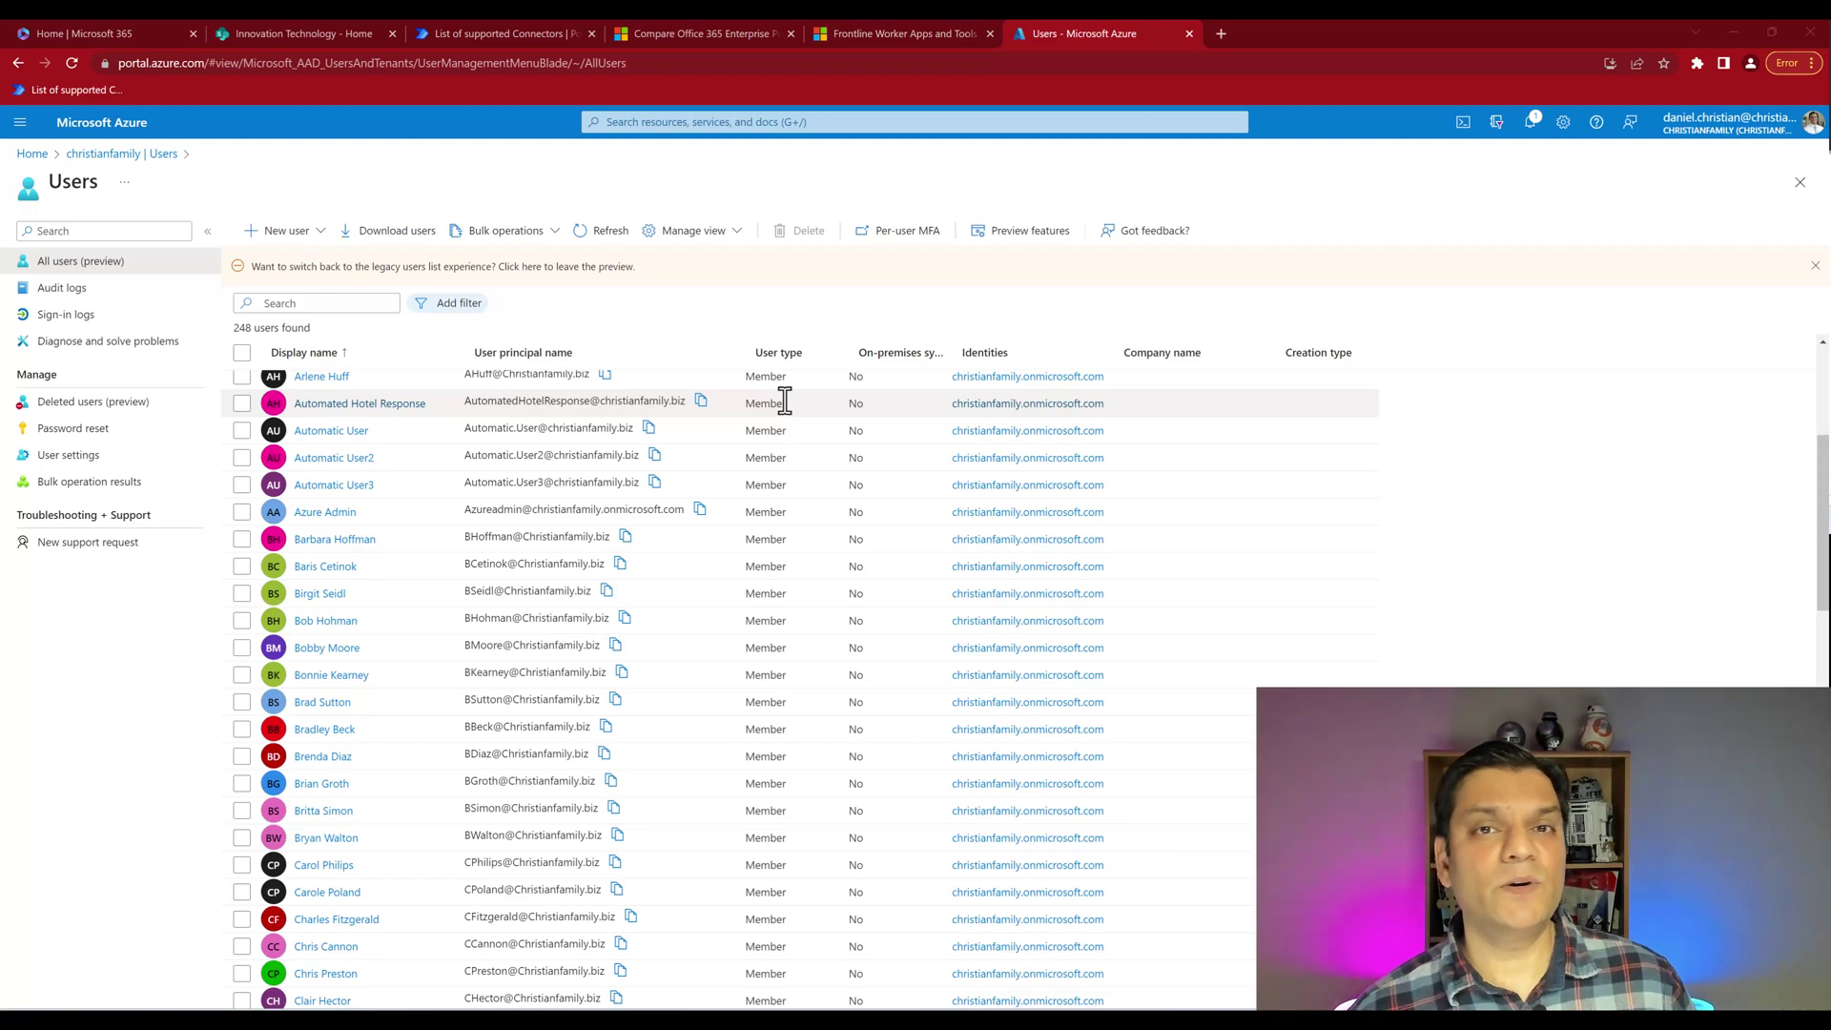
- Review the Office 365 enterprise plan comparison and the frontline worker plans for pricing and included apps and services
left_click(678, 25)
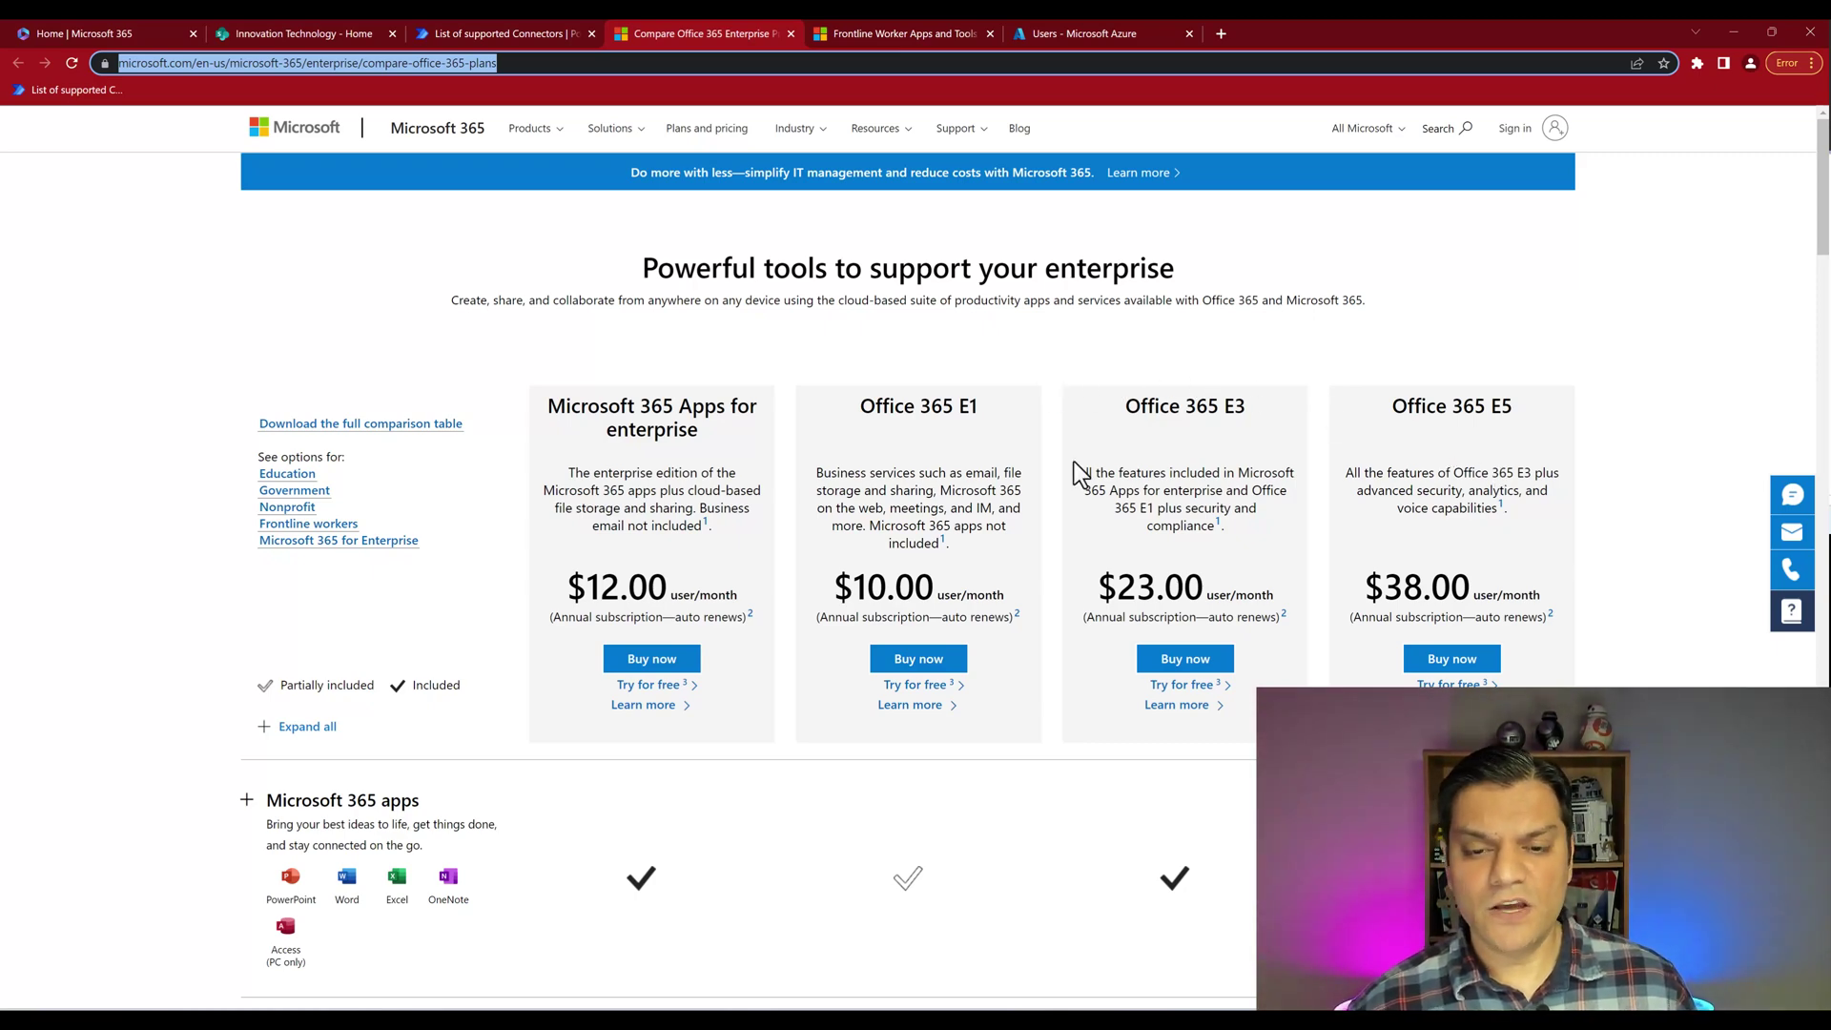
scroll(252, 965, "down", 3)
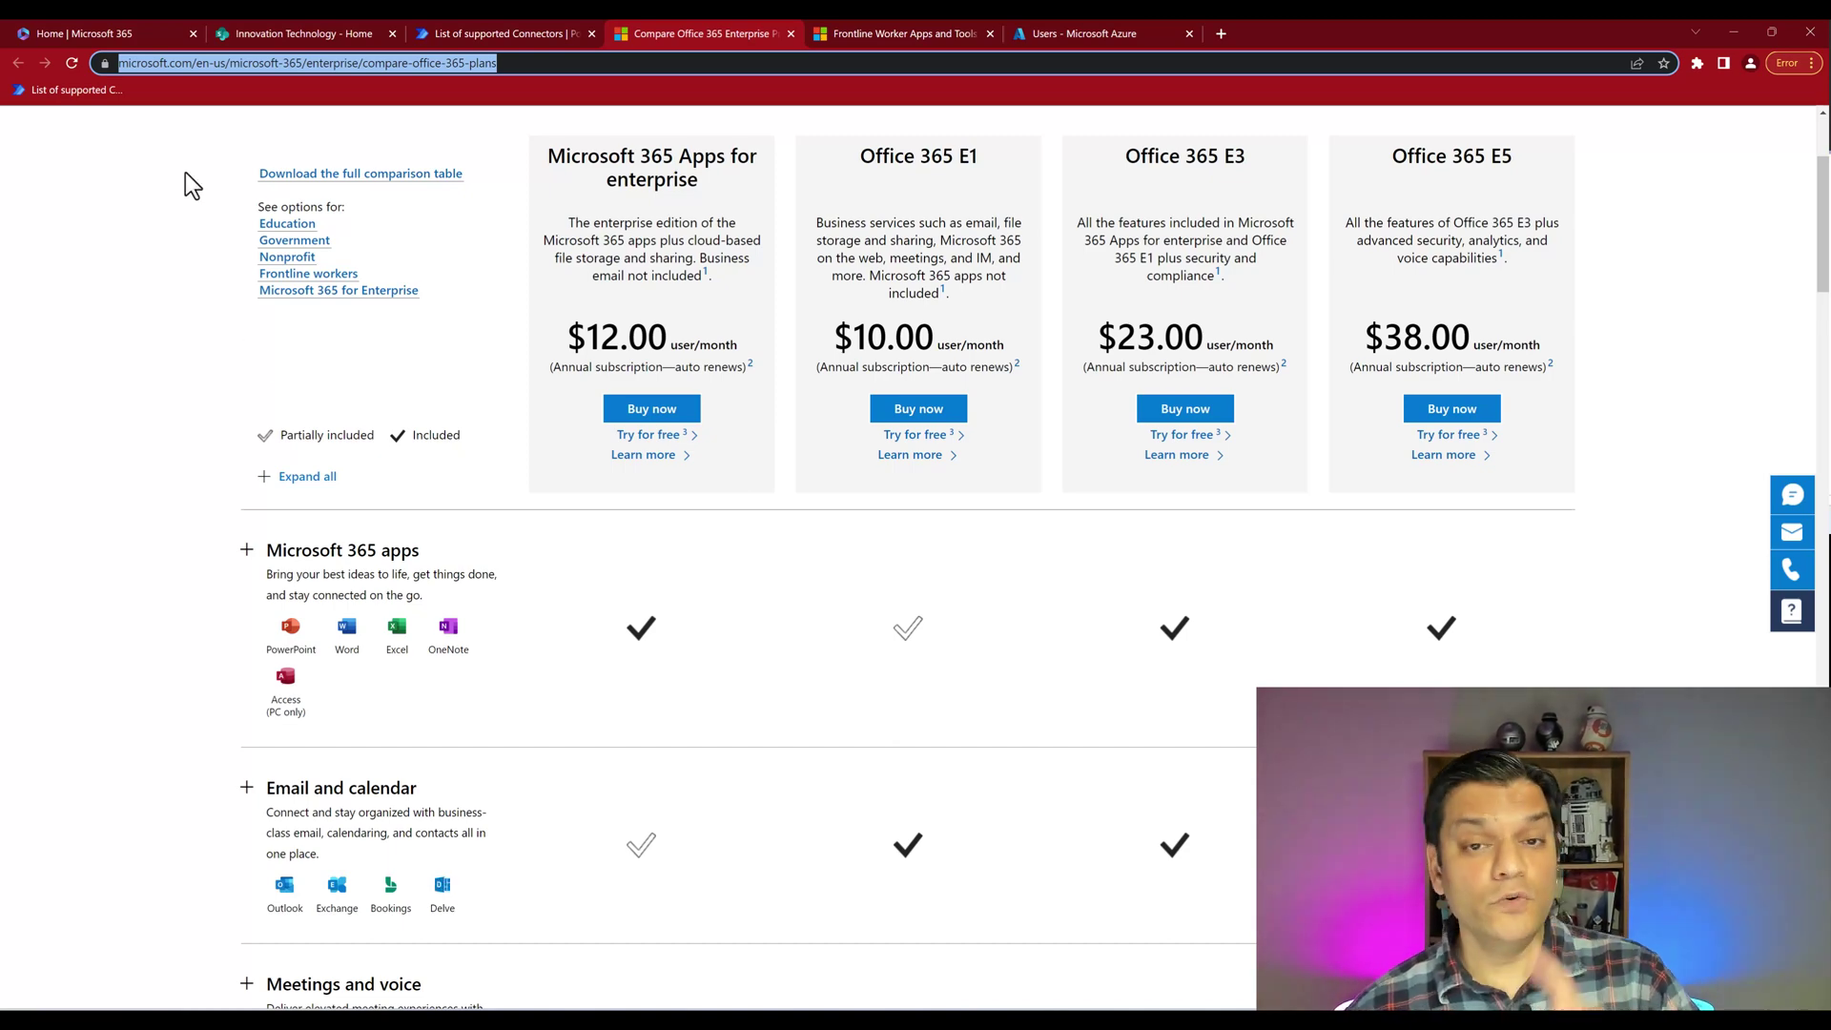
left_click(902, 26)
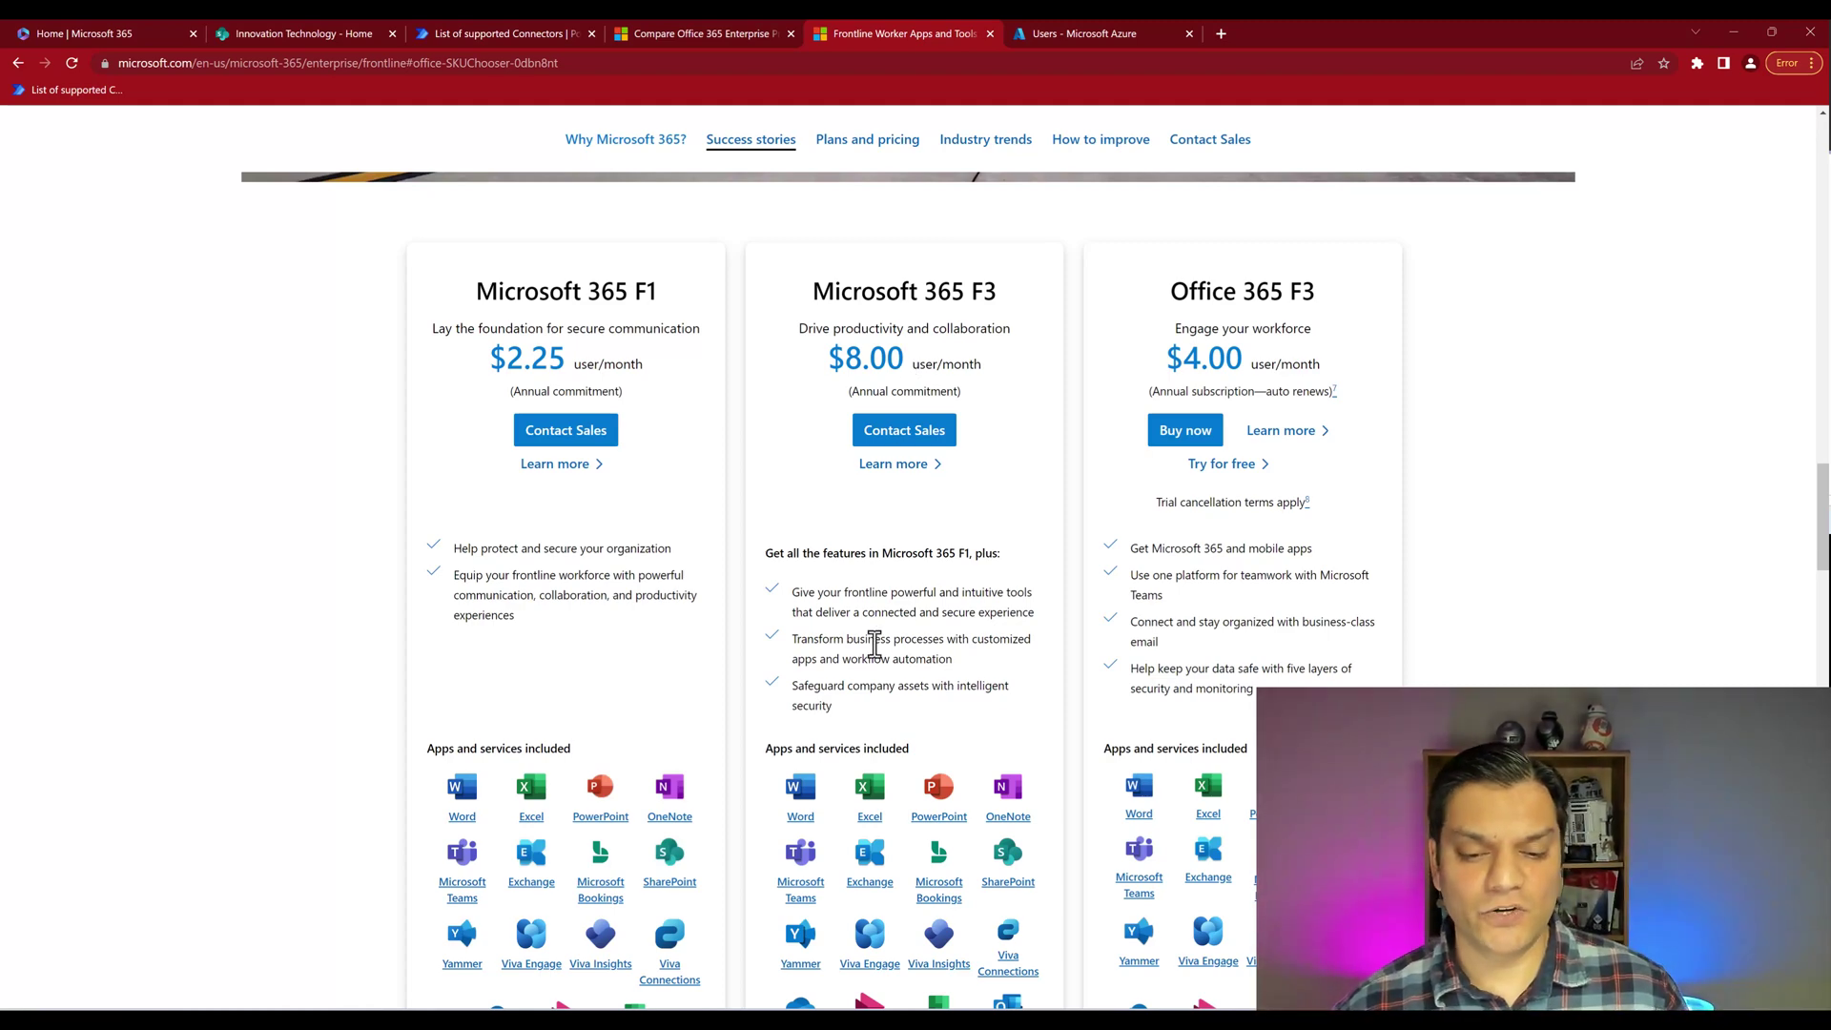
scroll(851, 684, "down", 1)
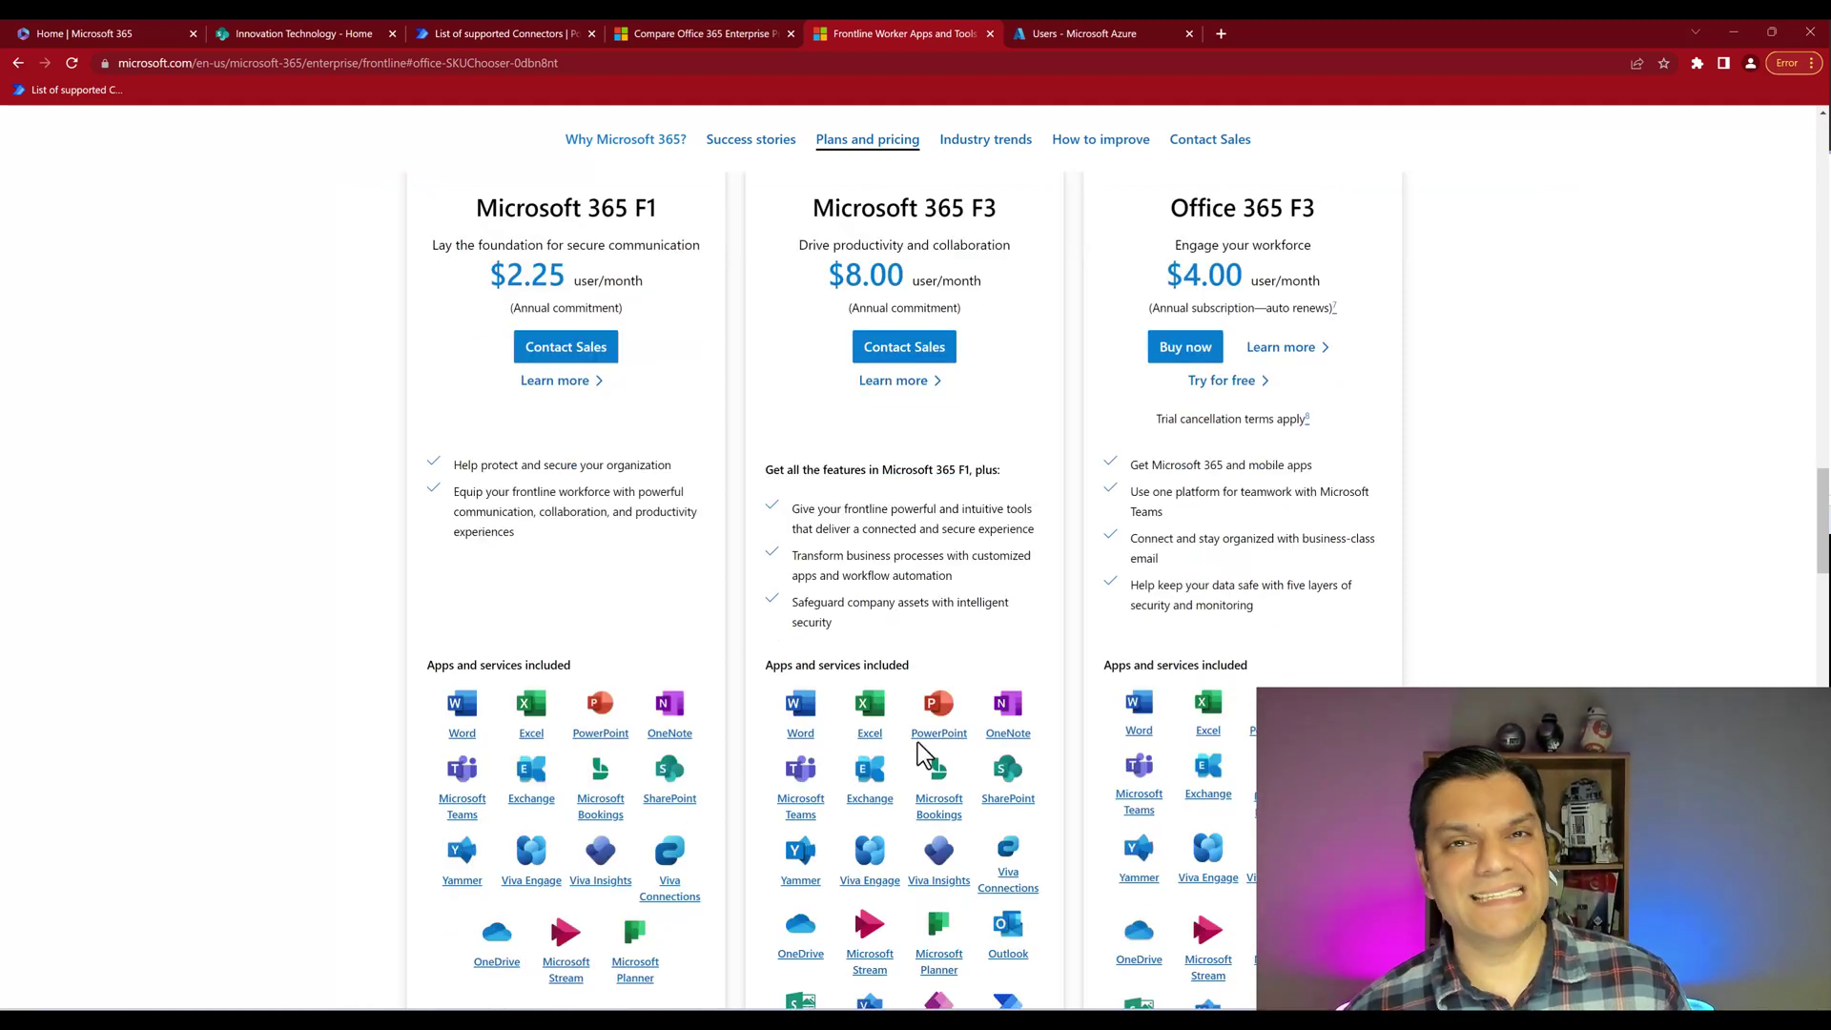